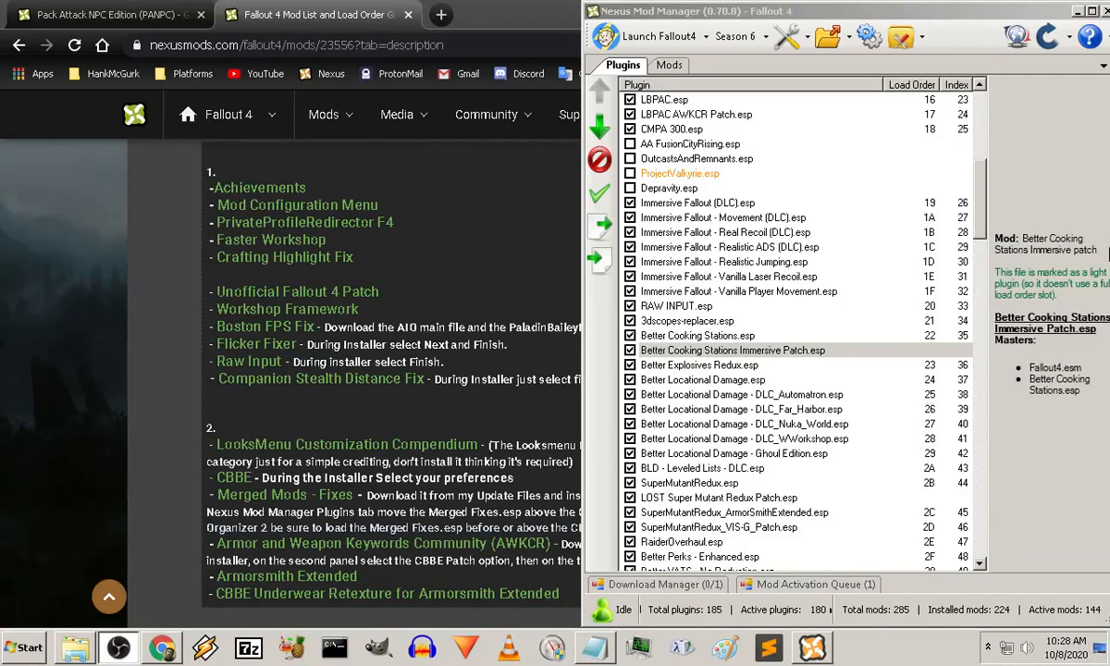
Step: View the masters of Better Explosives Redux, the Better Locational Damage base, Automatron and Ghoul Edition plugins, and BLD Leveled Lists DLC
{"action": "left_click", "coordinate": [703, 365]}
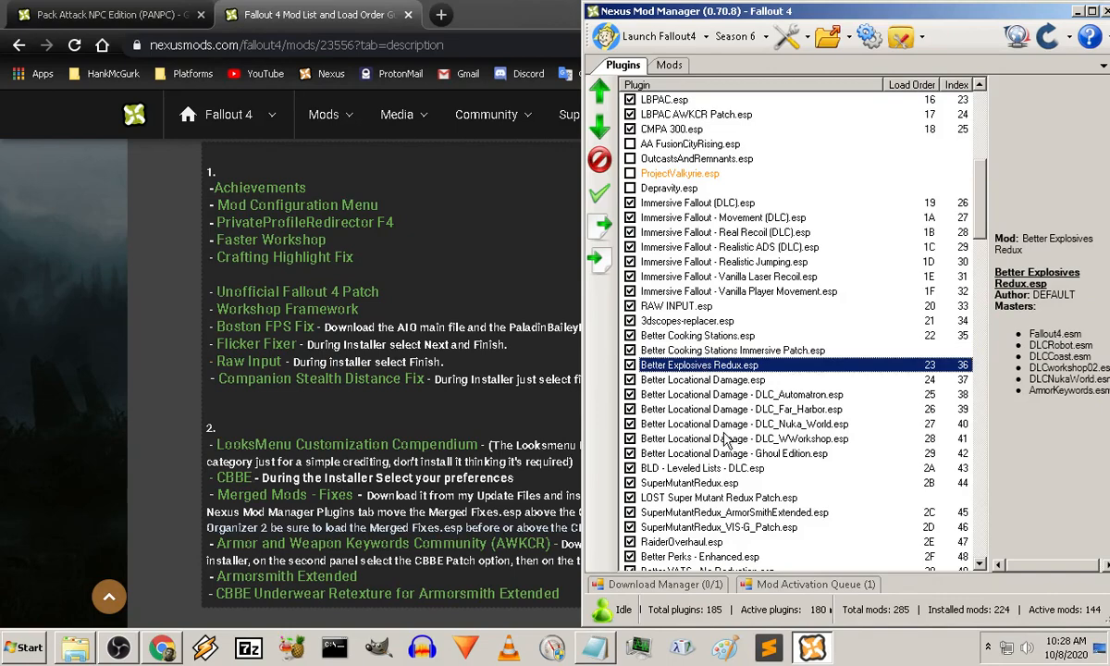
{"action": "left_click", "coordinate": [712, 380]}
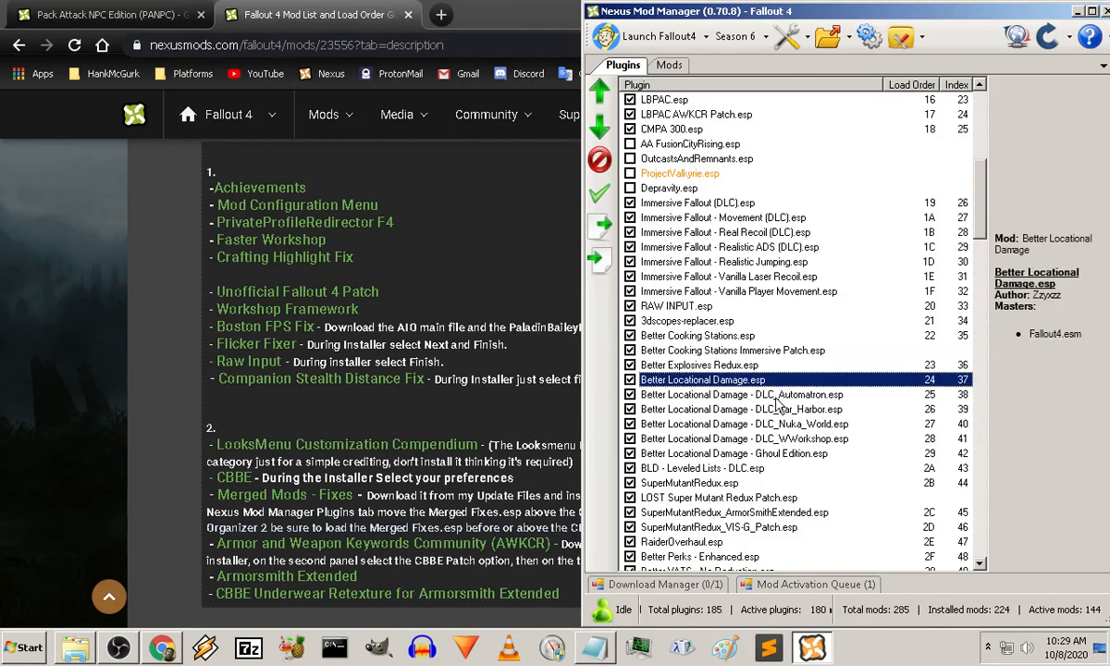
{"action": "left_click", "coordinate": [763, 394]}
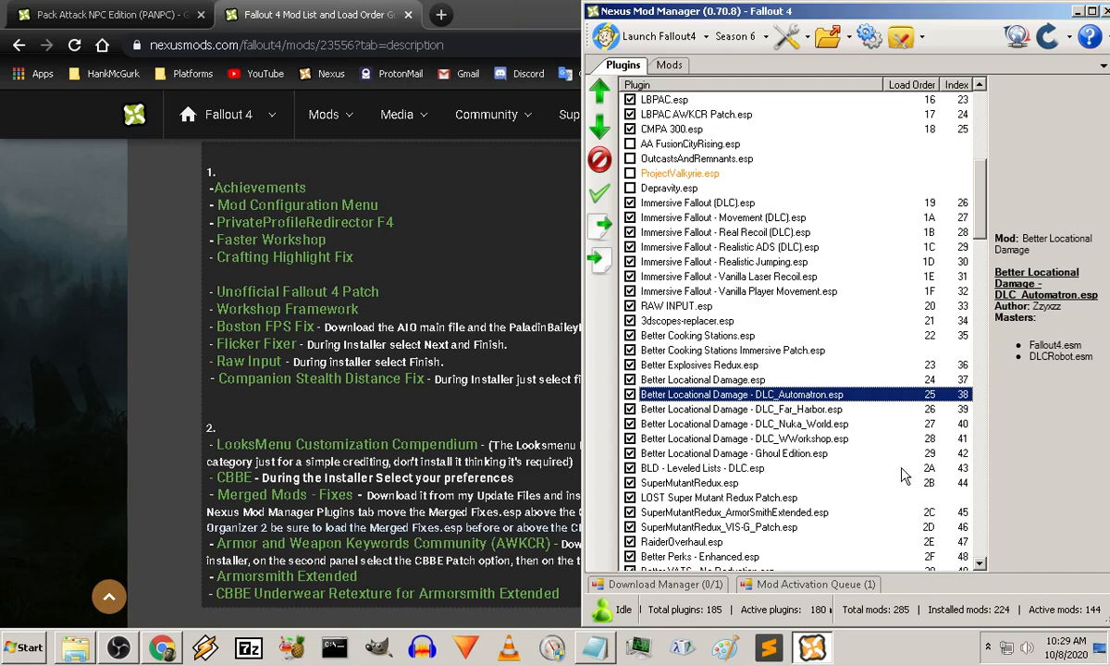
{"action": "left_click", "coordinate": [795, 453]}
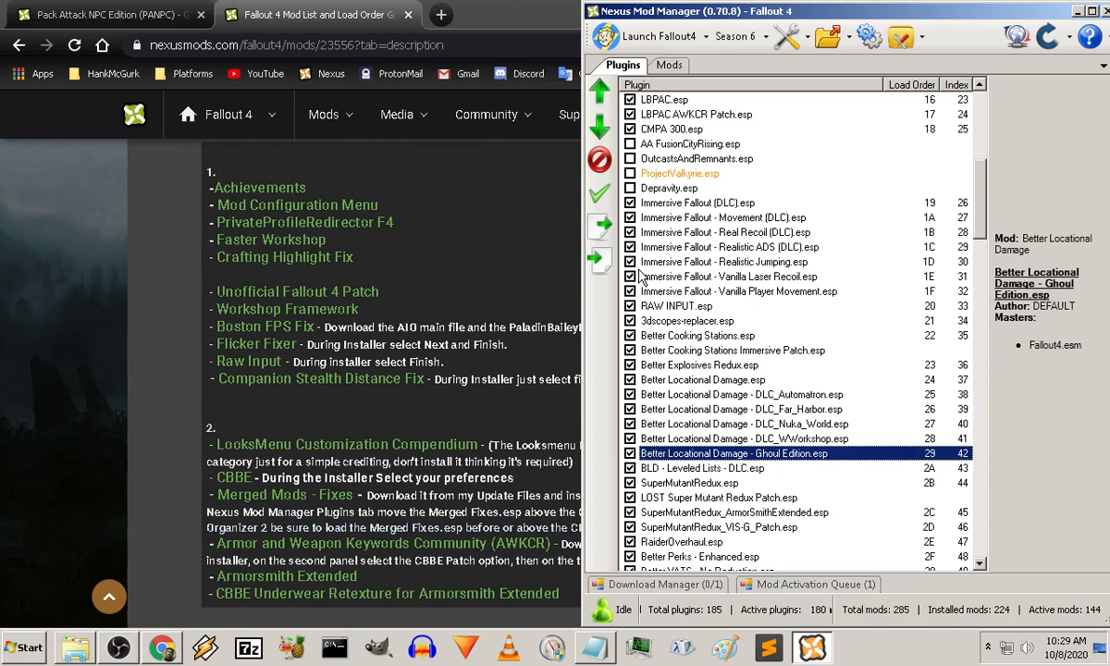
{"action": "scroll", "coordinate": [740, 370], "scroll_direction": "down", "scroll_amount": 1}
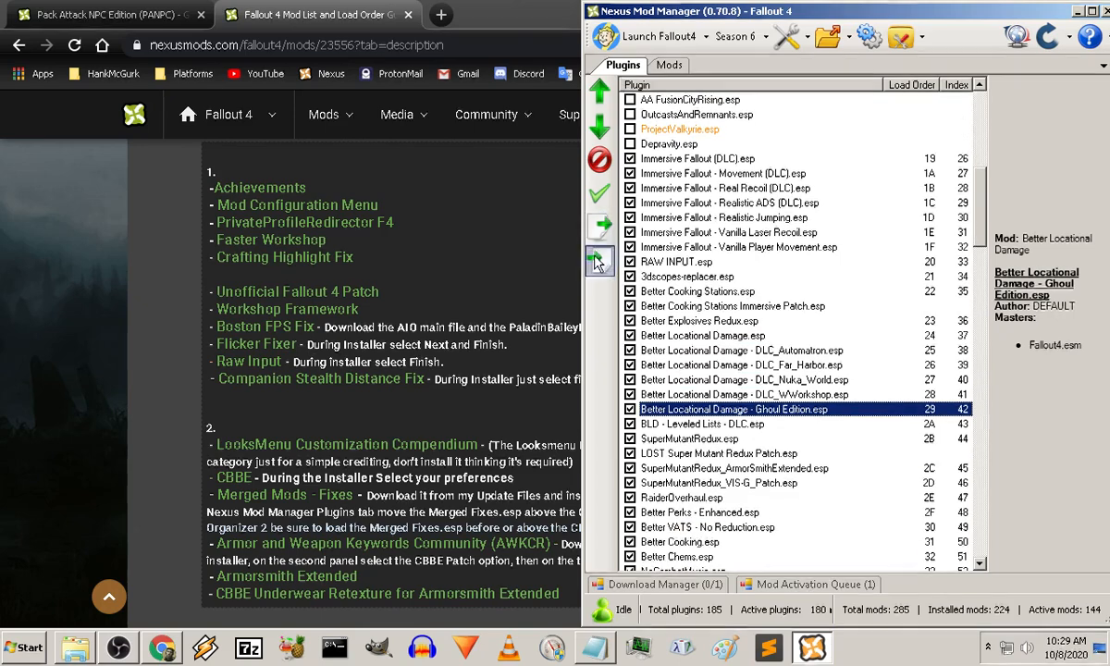
{"action": "left_click", "coordinate": [772, 425]}
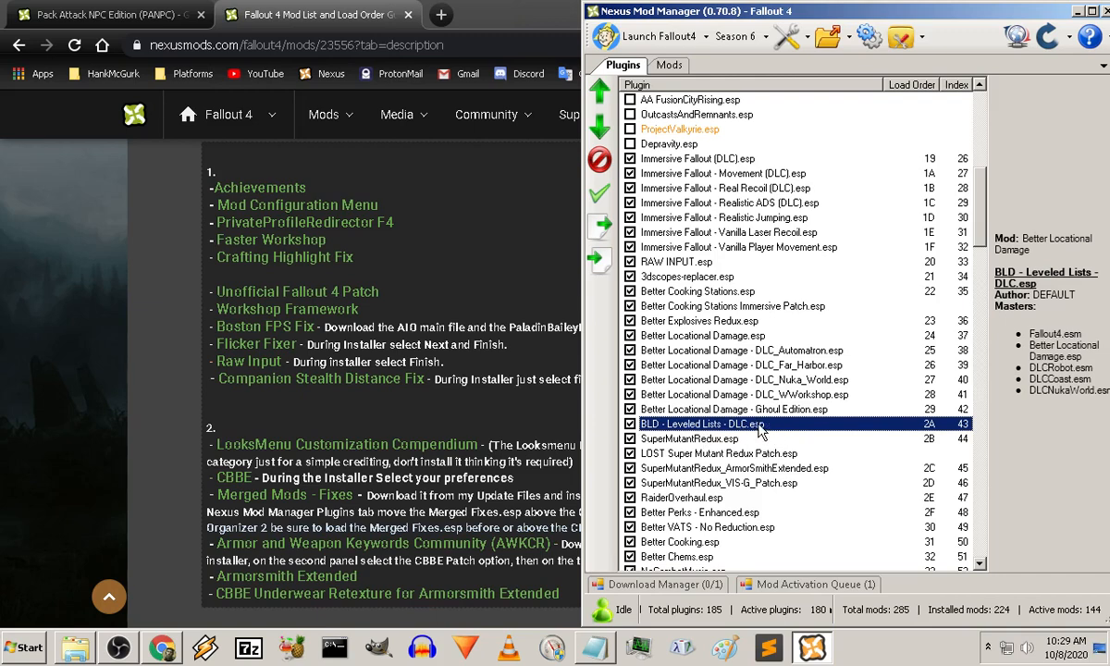
{"action": "scroll", "coordinate": [773, 436], "scroll_direction": "down", "scroll_amount": 2}
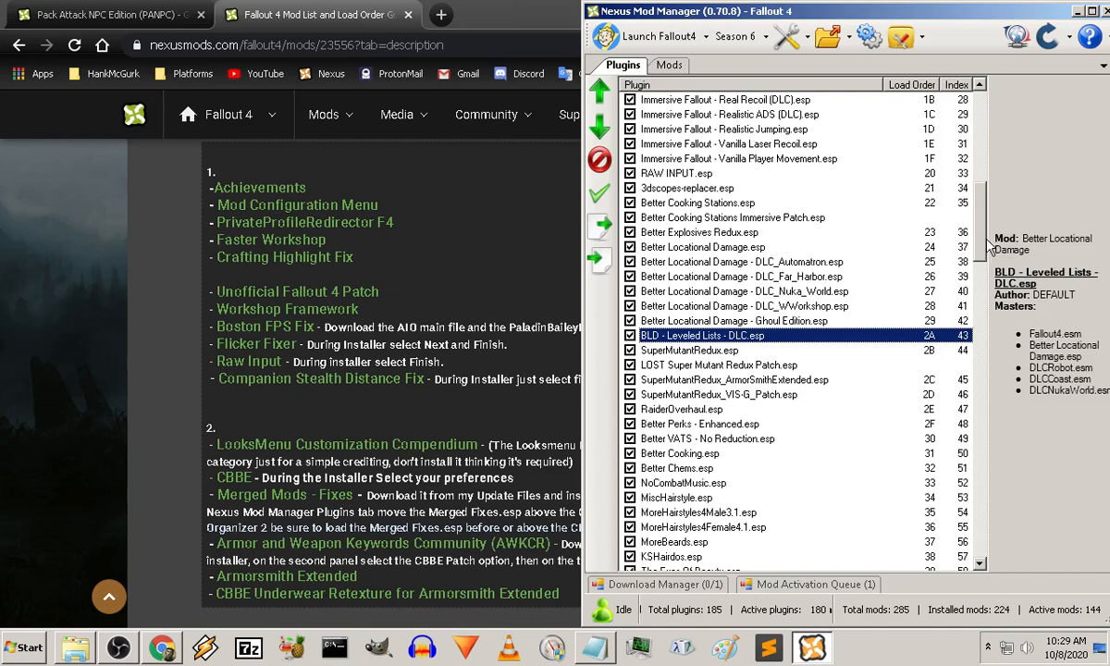
{"action": "left_click_drag", "start_coordinate": [984, 243], "coordinate": [984, 564]}
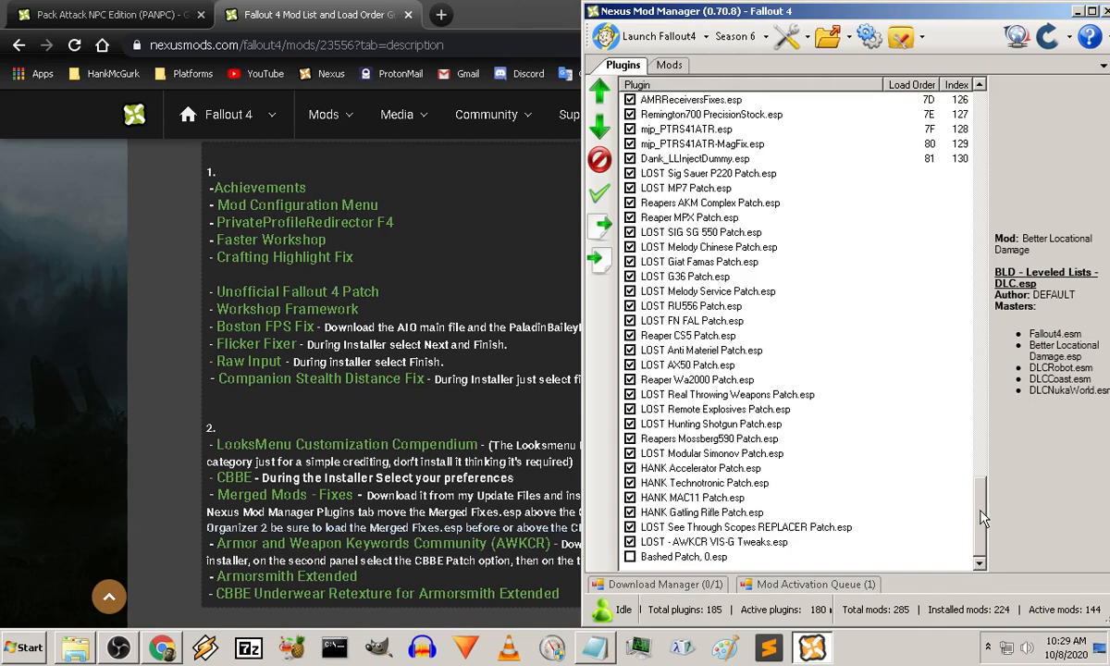
{"action": "left_click_drag", "start_coordinate": [980, 518], "coordinate": [978, 216]}
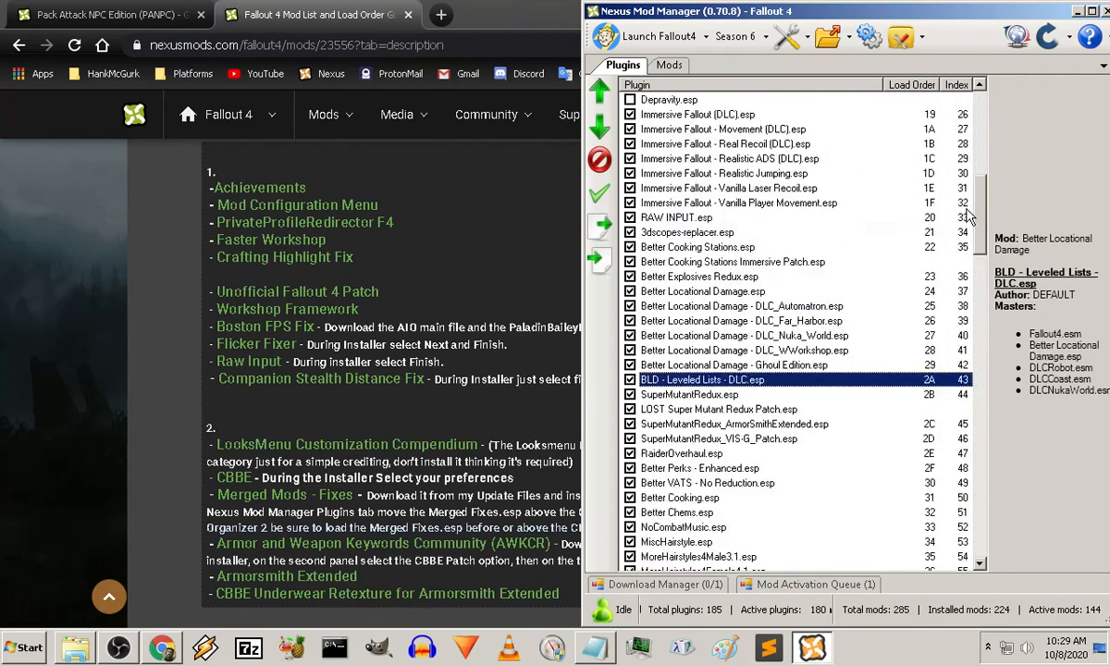
{"action": "left_click_drag", "start_coordinate": [978, 217], "coordinate": [979, 205]}
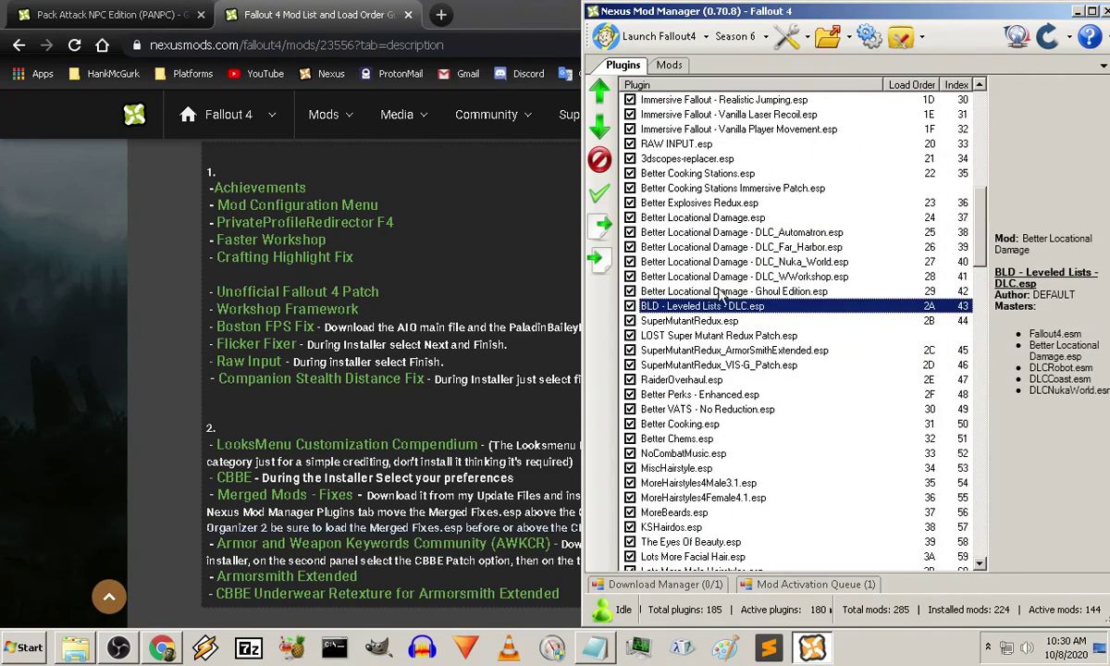
Step: Check the masters of SuperMutantRedux.esp and its LOST, ArmorSmith Extended and VIS-G patches
{"action": "left_click", "coordinate": [679, 320]}
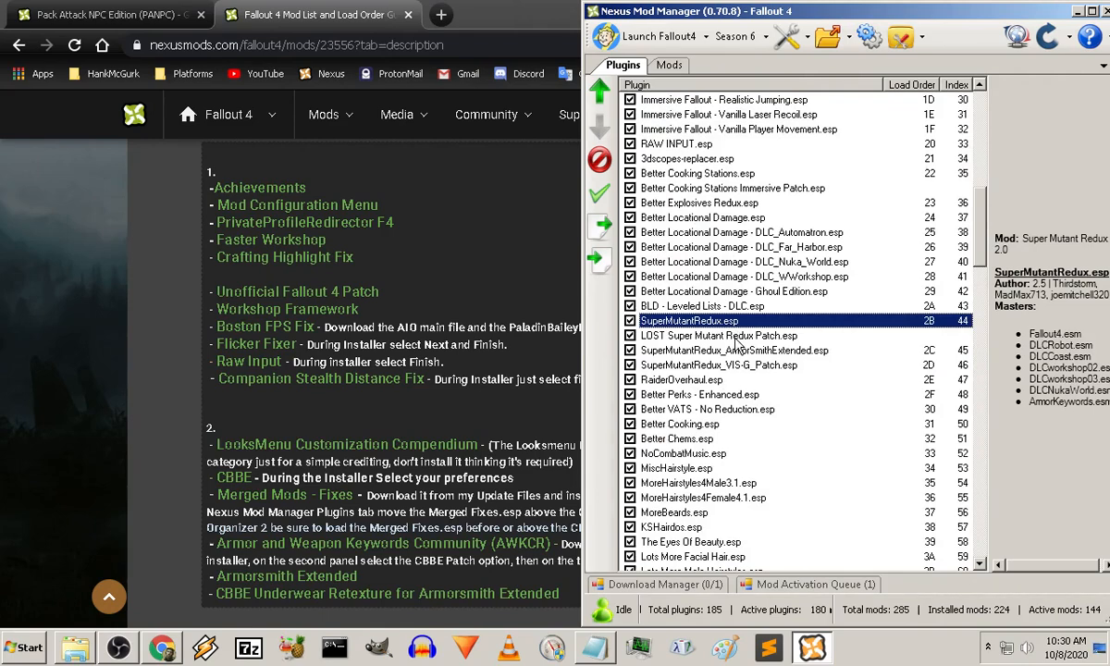
{"action": "left_click", "coordinate": [694, 334]}
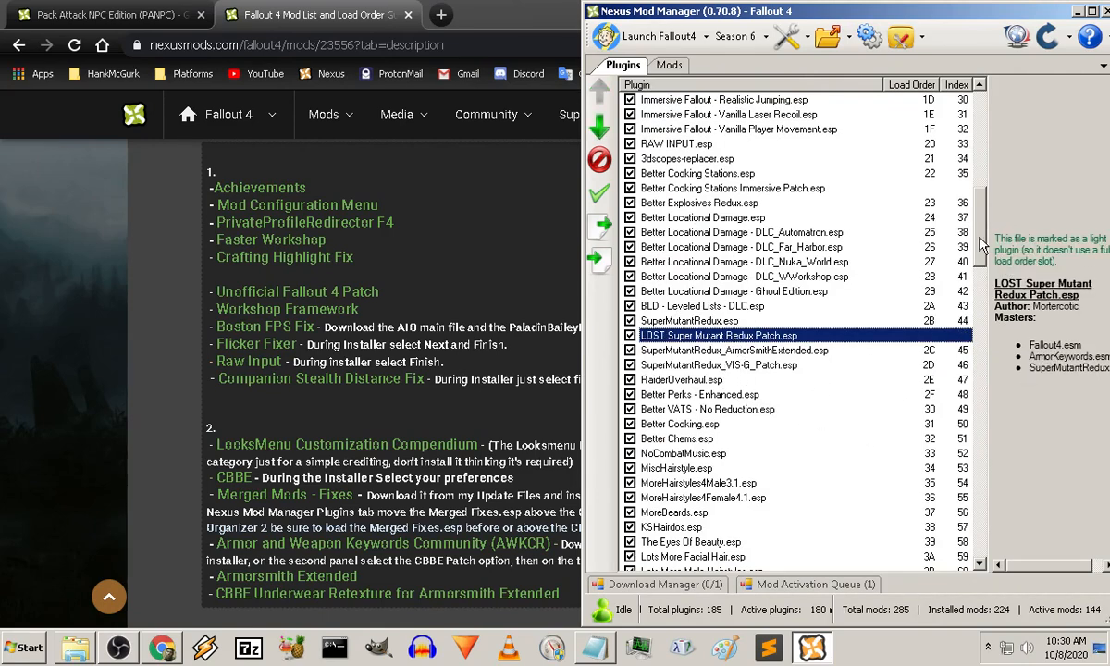
{"action": "left_click", "coordinate": [781, 351]}
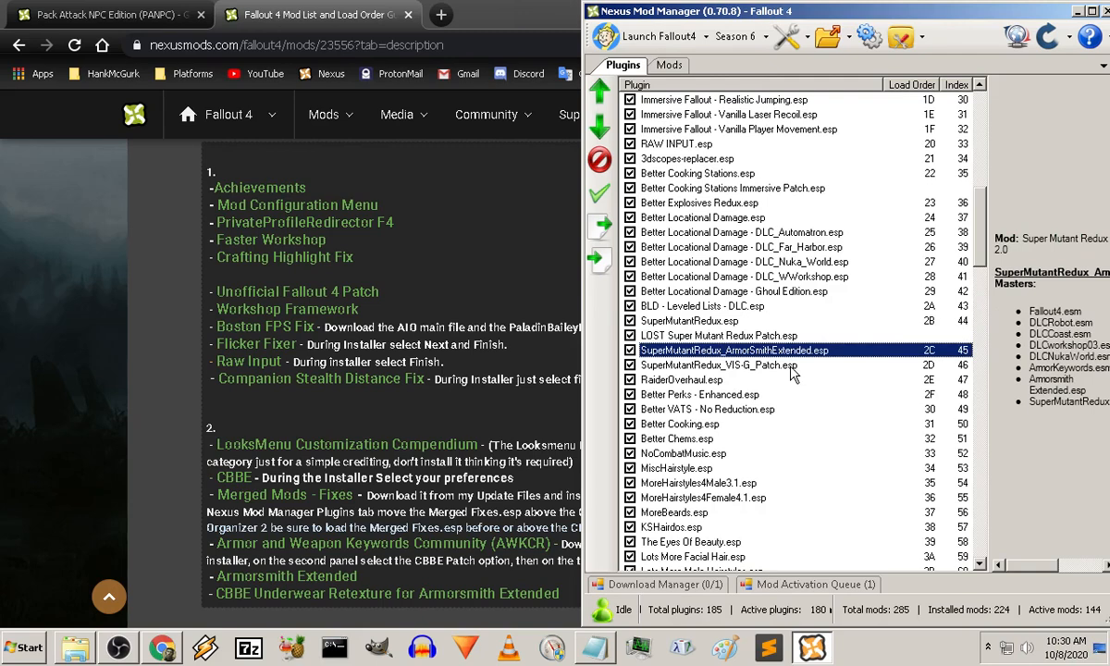
{"action": "left_click", "coordinate": [781, 366]}
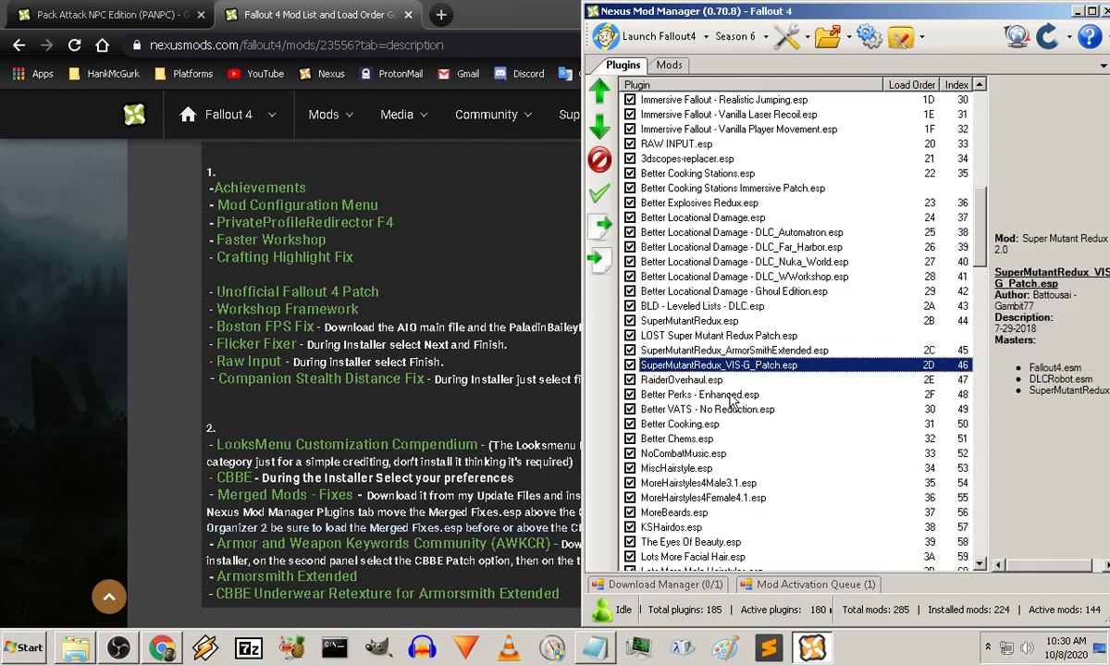
Step: Check the masters of RaiderOverhaul.esp and Better Perks - Enhanced.esp
{"action": "left_click", "coordinate": [696, 380]}
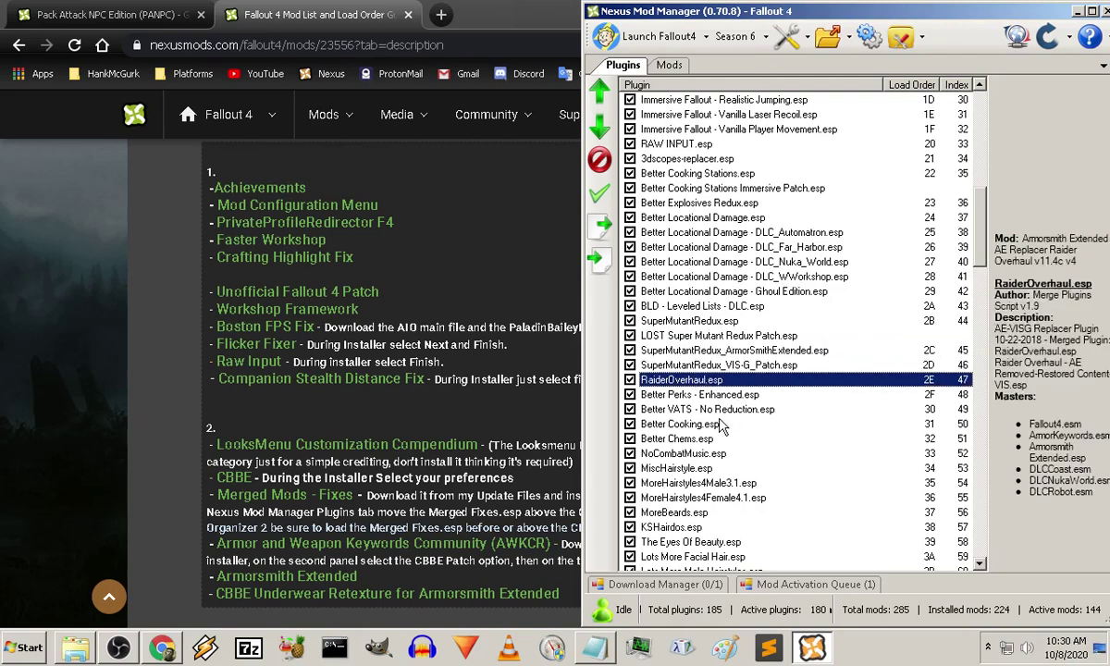
{"action": "left_click", "coordinate": [742, 395]}
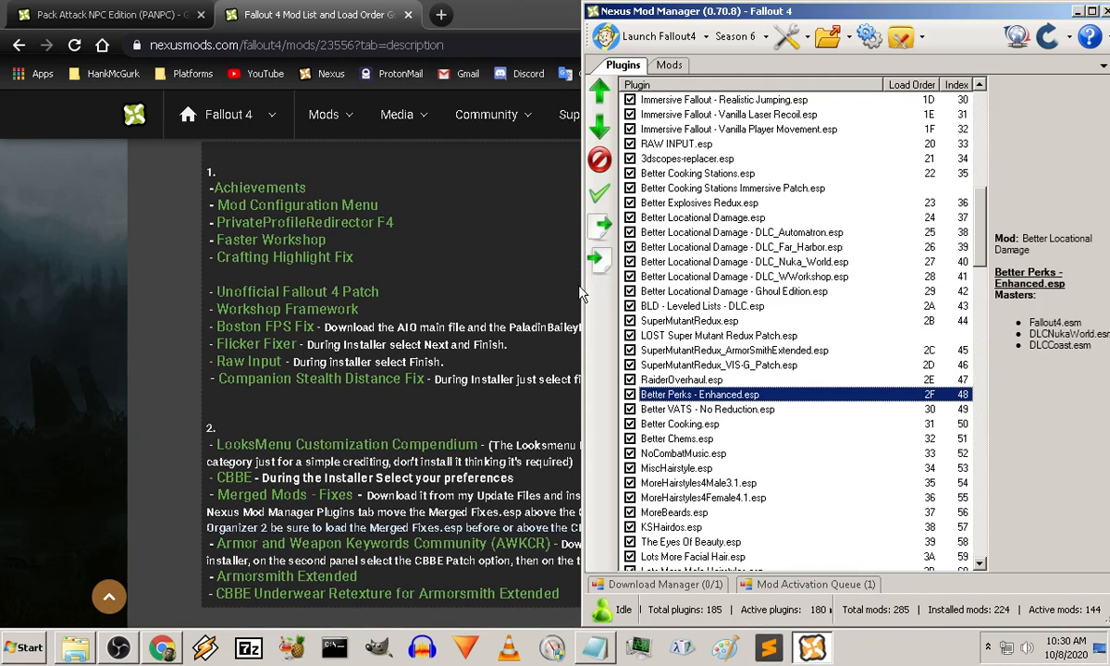
Step: Widen the manager window and check the masters of Better VATS - No Reduction, Better Cooking, Better Chems and NoCombatMusic
{"action": "left_click_drag", "start_coordinate": [536, 285], "coordinate": [418, 285]}
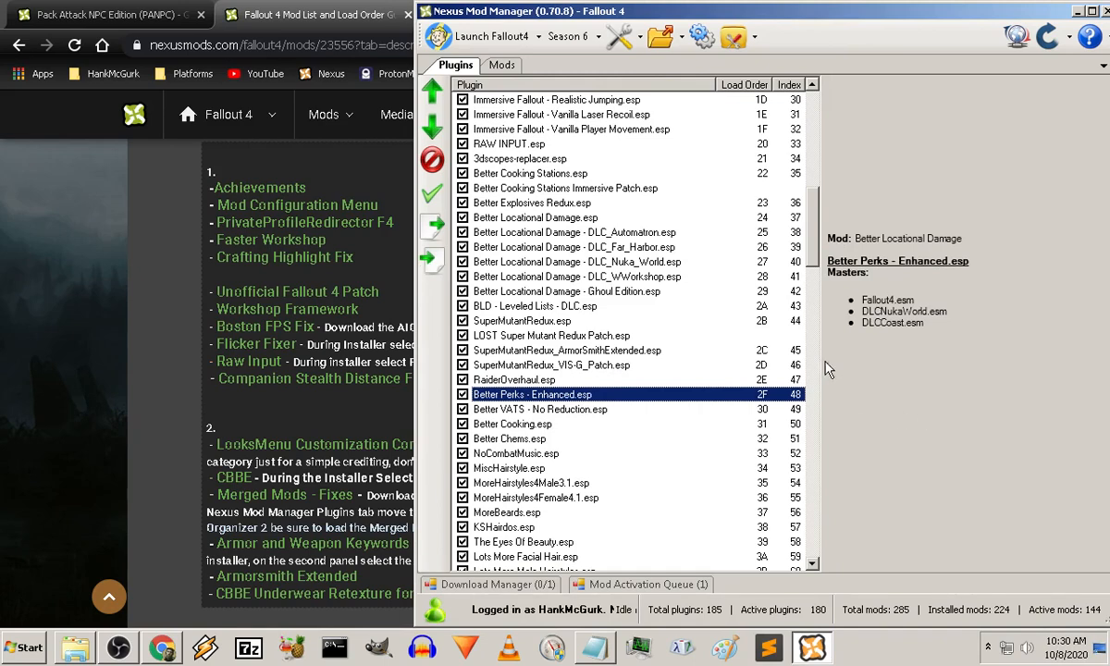
{"action": "left_click", "coordinate": [544, 410]}
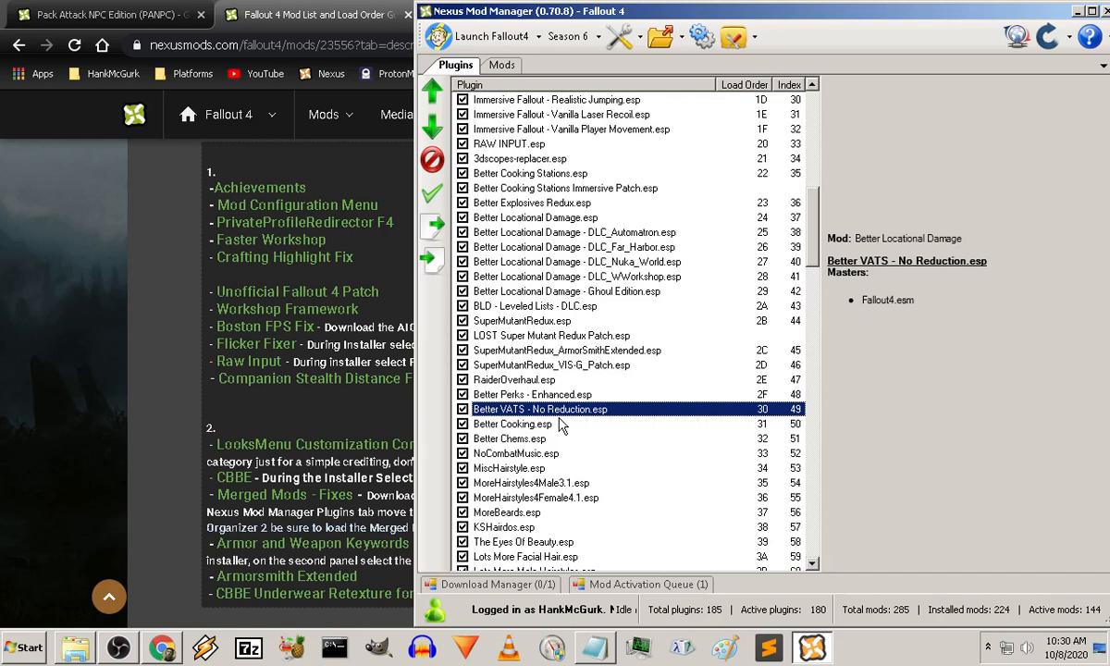
{"action": "left_click", "coordinate": [507, 424]}
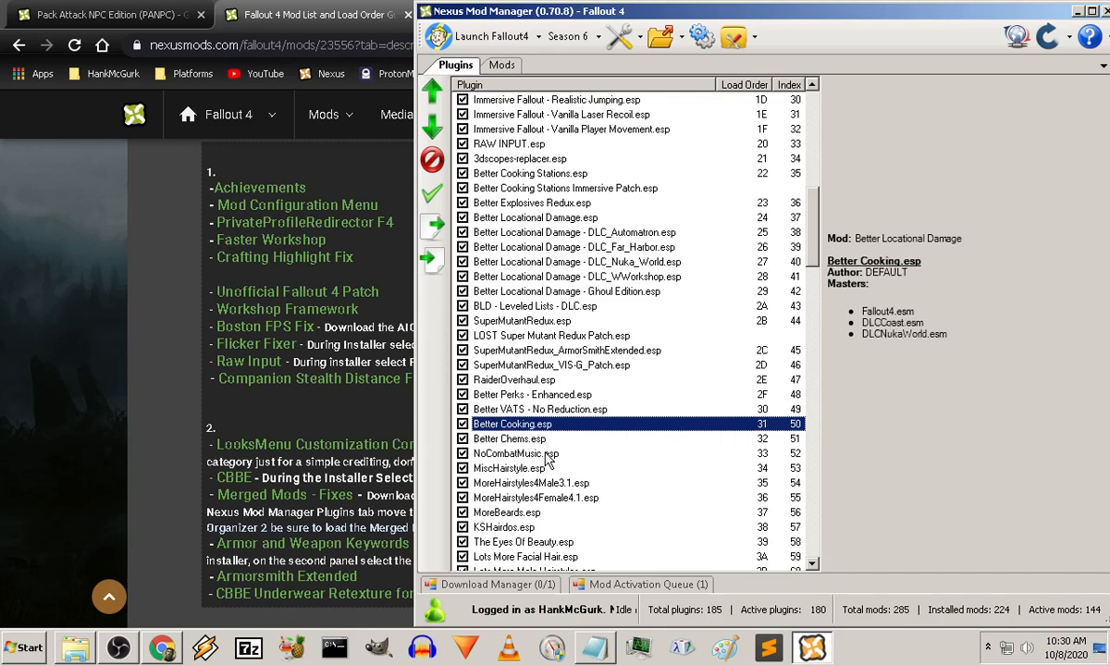
{"action": "left_click", "coordinate": [518, 438]}
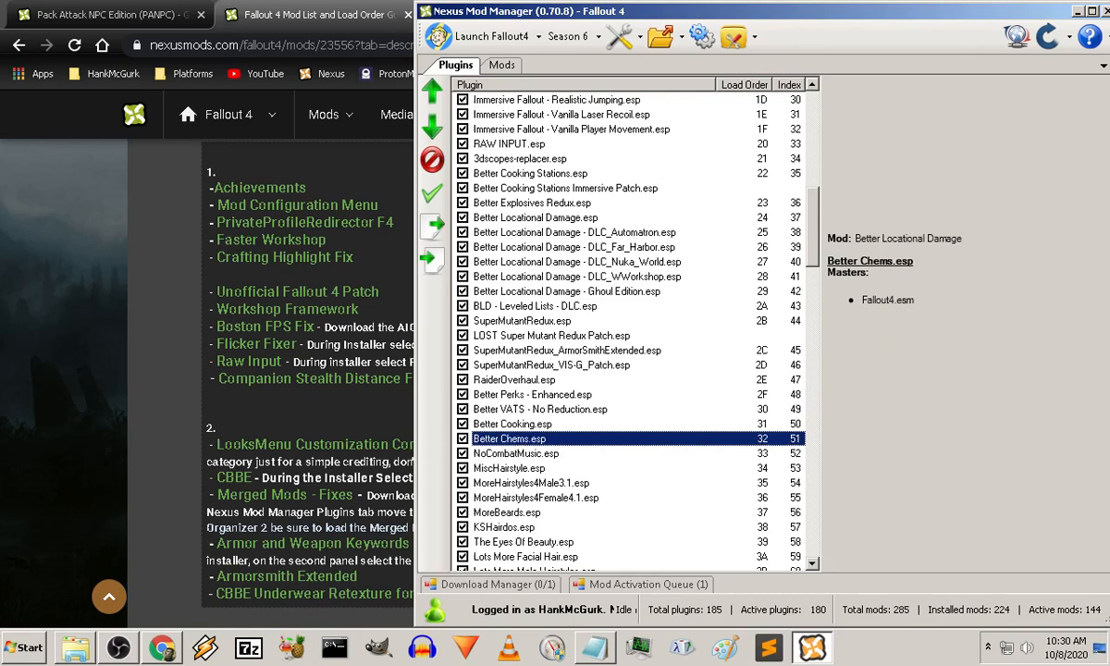
{"action": "left_click", "coordinate": [514, 453]}
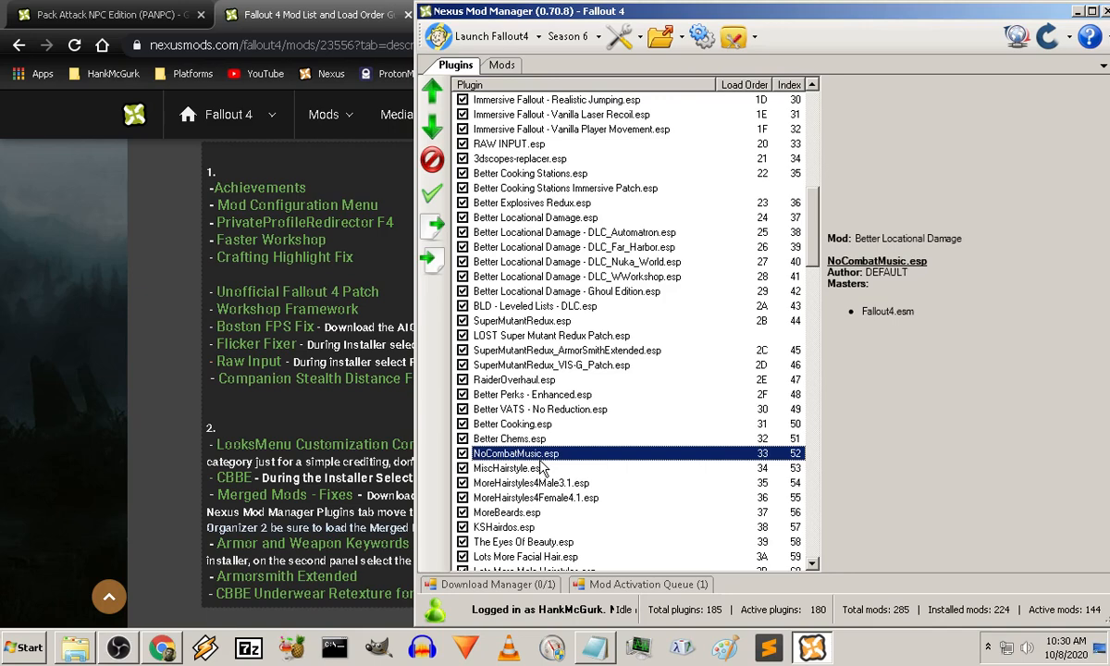
{"action": "scroll", "coordinate": [518, 444], "scroll_direction": "down", "scroll_amount": 4}
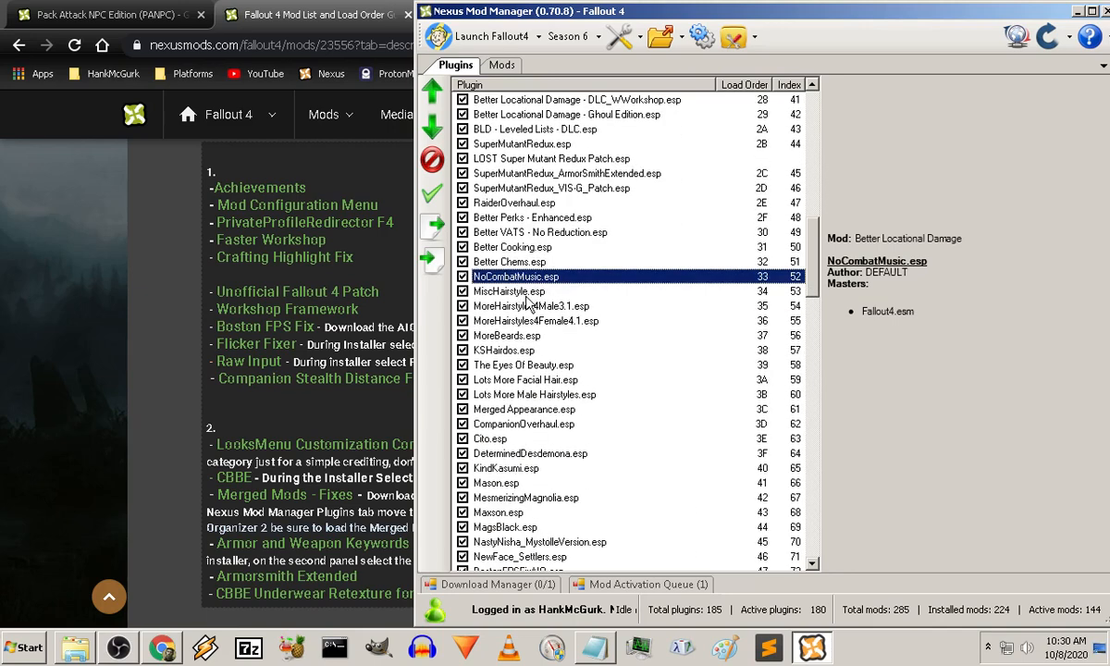
Step: Check the masters of MiscHairstyle, MoreHairstyles4Male3.1, MoreHairstyles4Female4.1, MoreBeards and KSHairdos
{"action": "left_click", "coordinate": [497, 290]}
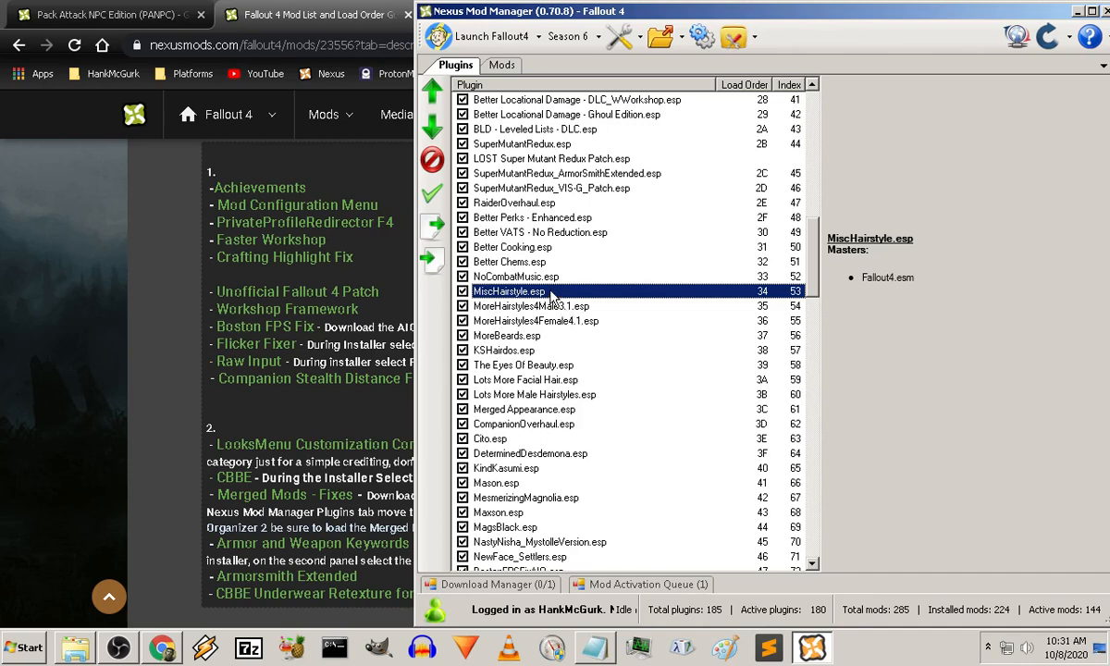
{"action": "left_click", "coordinate": [522, 306]}
{"action": "left_click", "coordinate": [522, 320]}
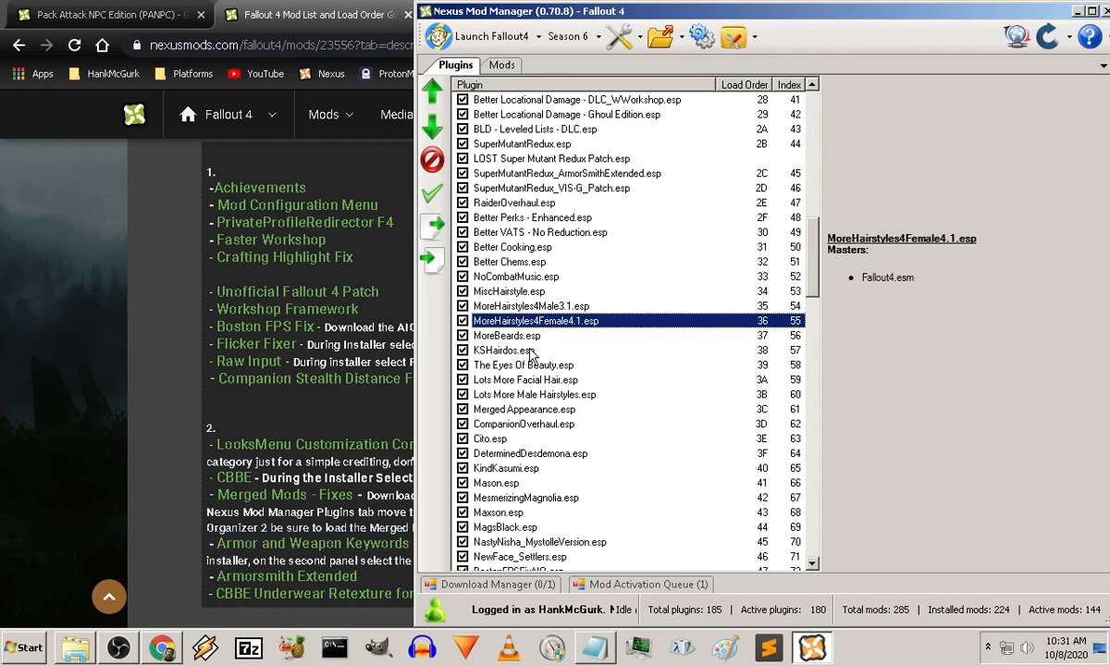
{"action": "key", "text": "Up"}
{"action": "key", "text": "Up"}
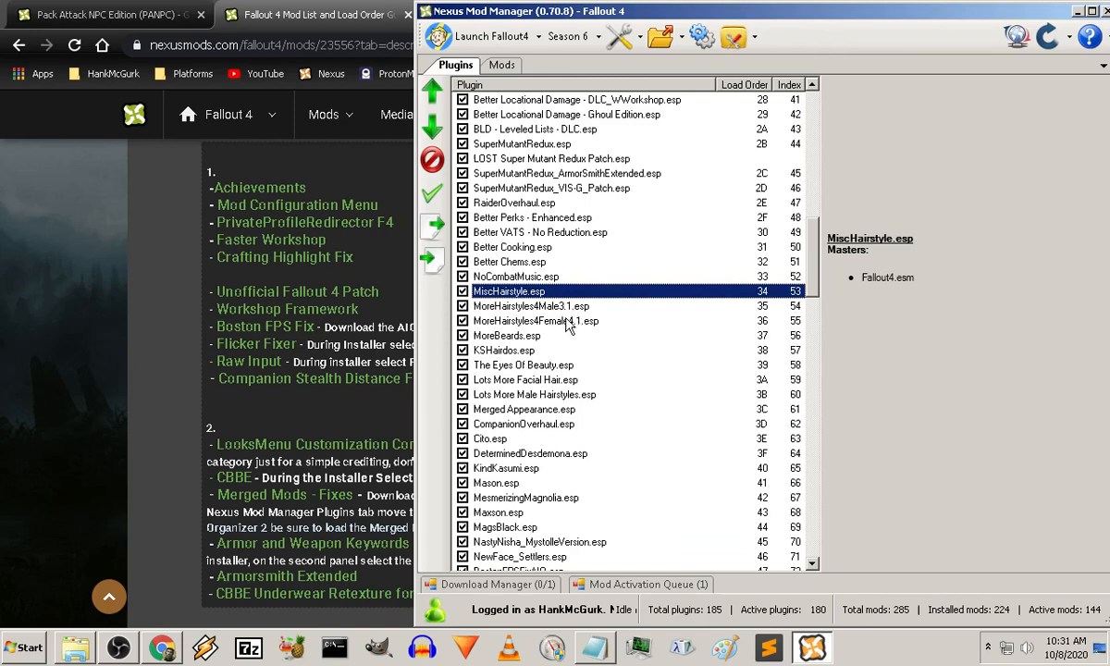
{"action": "left_click", "coordinate": [506, 337]}
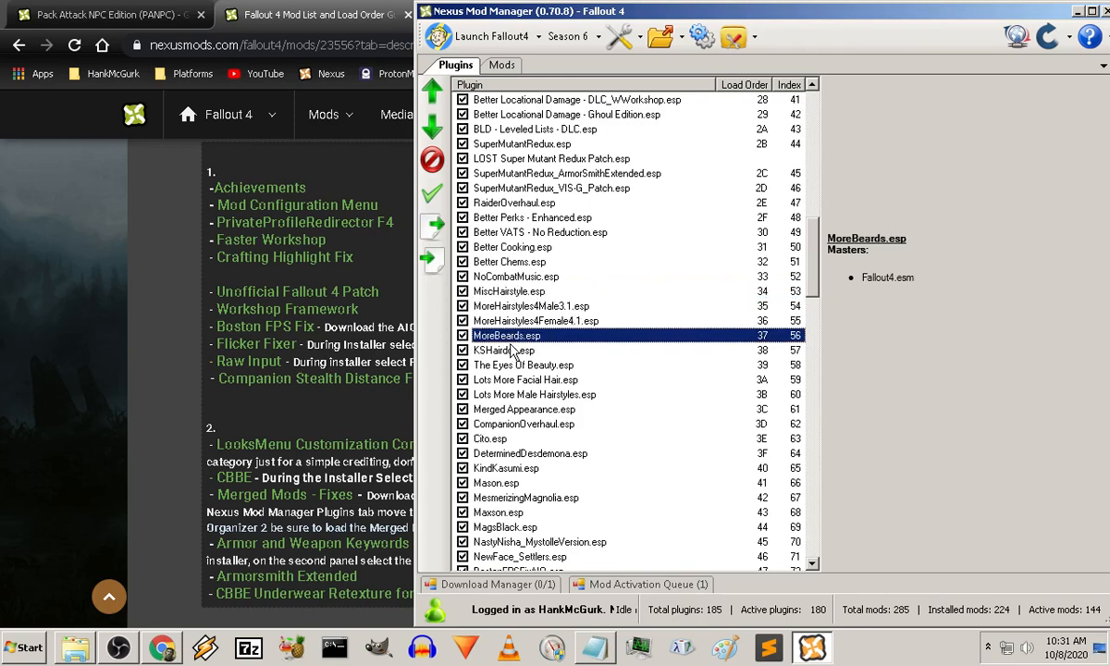
{"action": "left_click", "coordinate": [504, 351]}
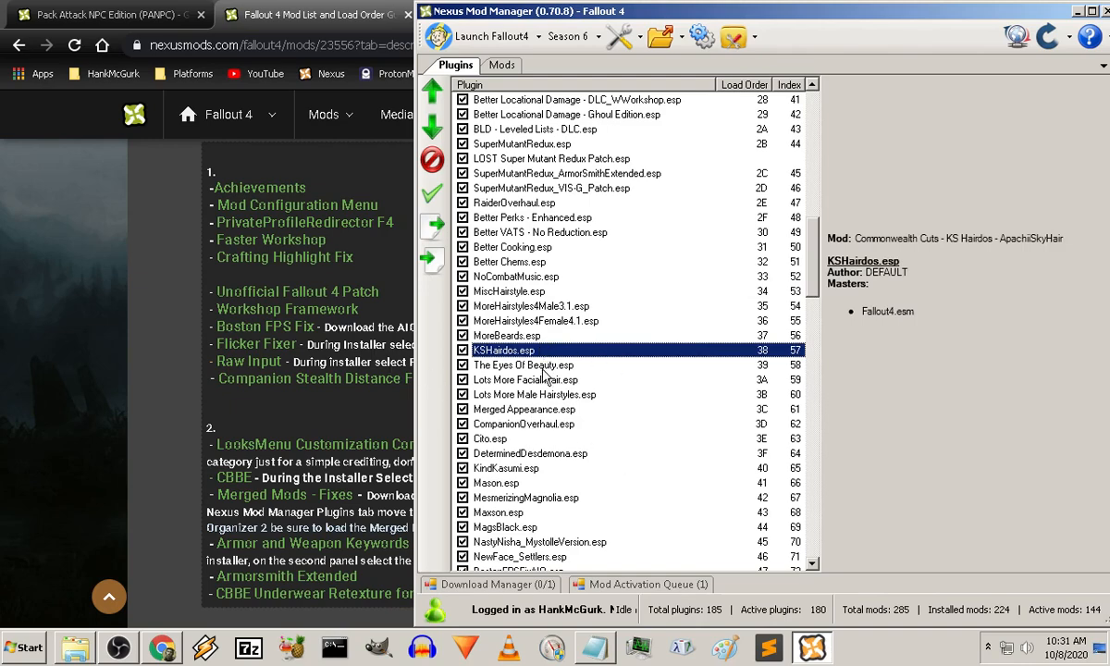
Step: Review The Eyes Of Beauty, Lots More Facial Hair, Lots More Male Hairstyles, Merged Appearance and CompanionOverhaul, selecting its mod name
{"action": "left_click", "coordinate": [536, 365]}
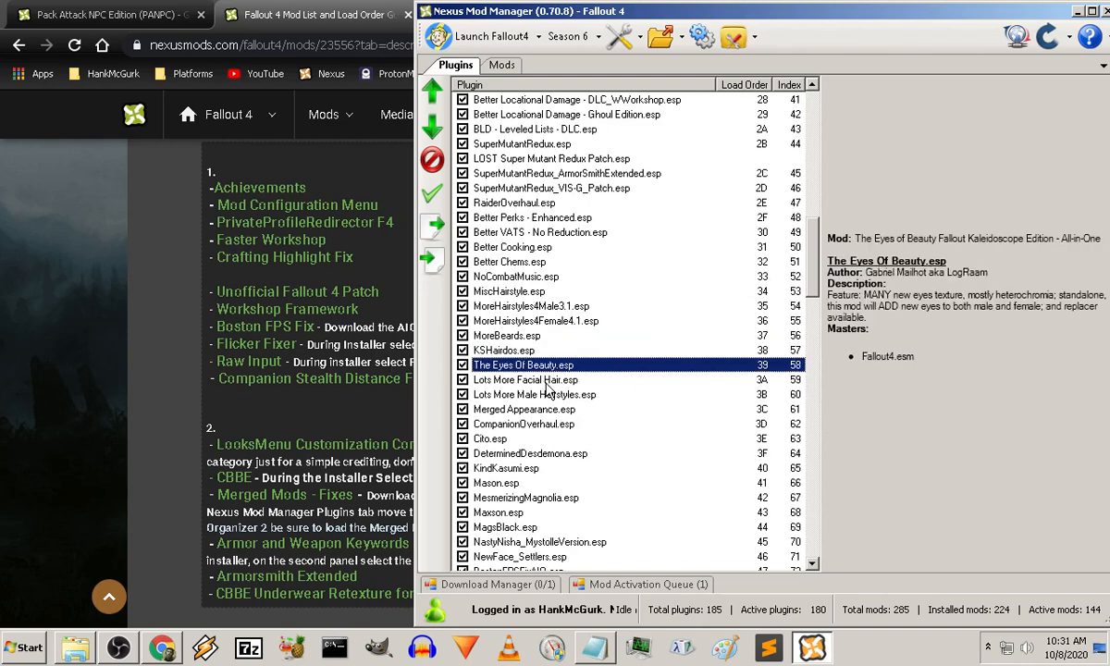
{"action": "left_click", "coordinate": [549, 381]}
{"action": "left_click", "coordinate": [551, 396]}
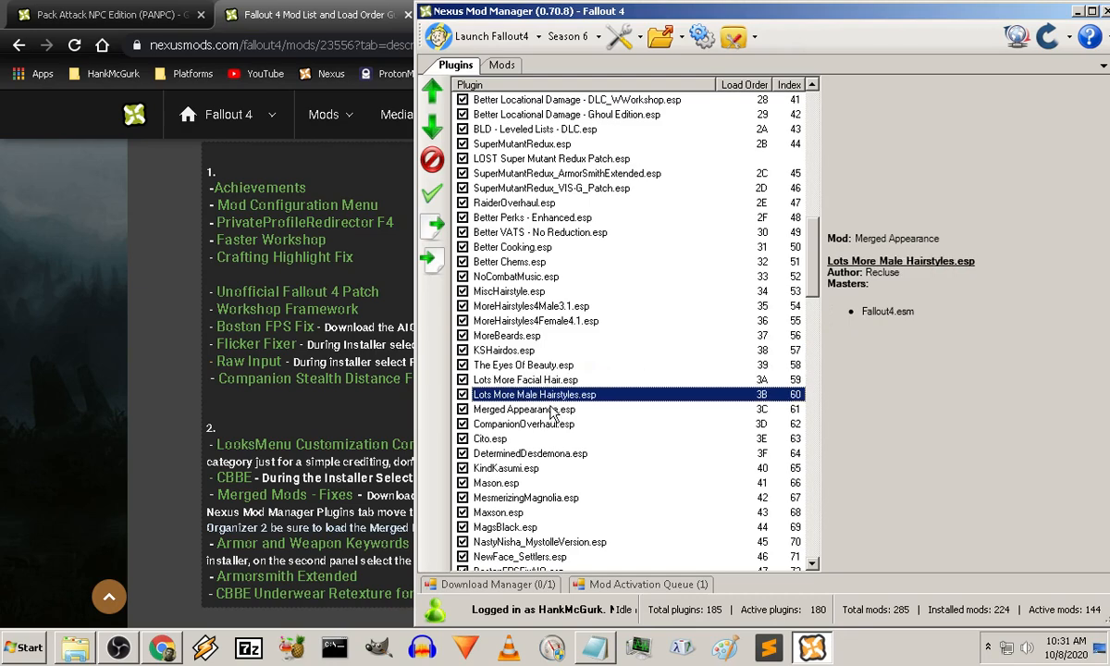
{"action": "left_click", "coordinate": [551, 409]}
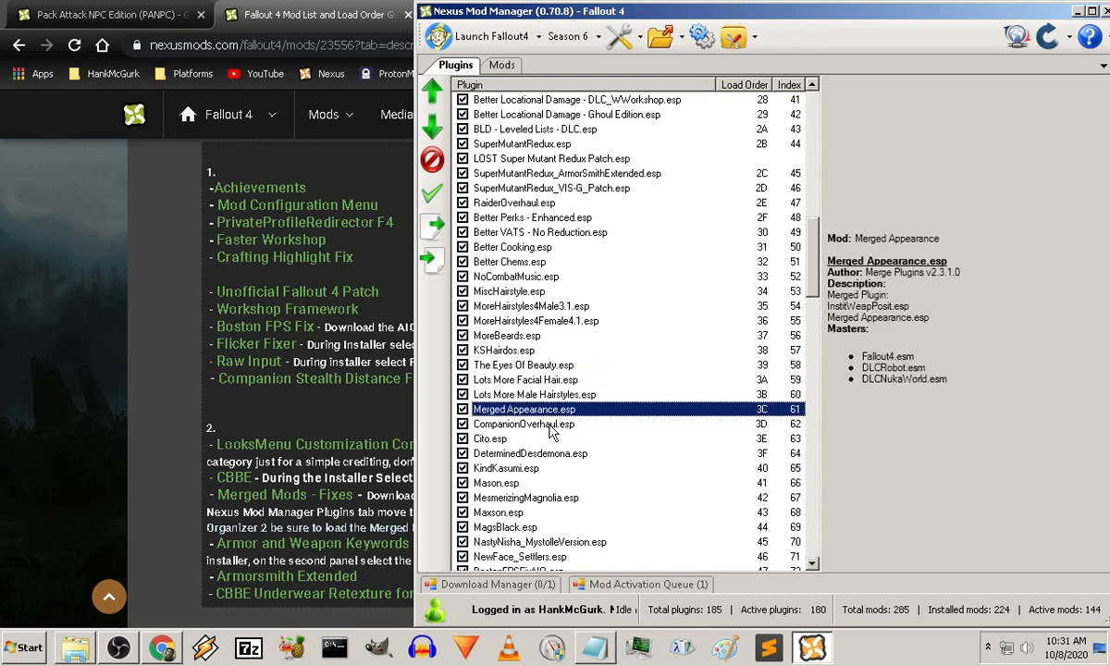
{"action": "left_click", "coordinate": [552, 425]}
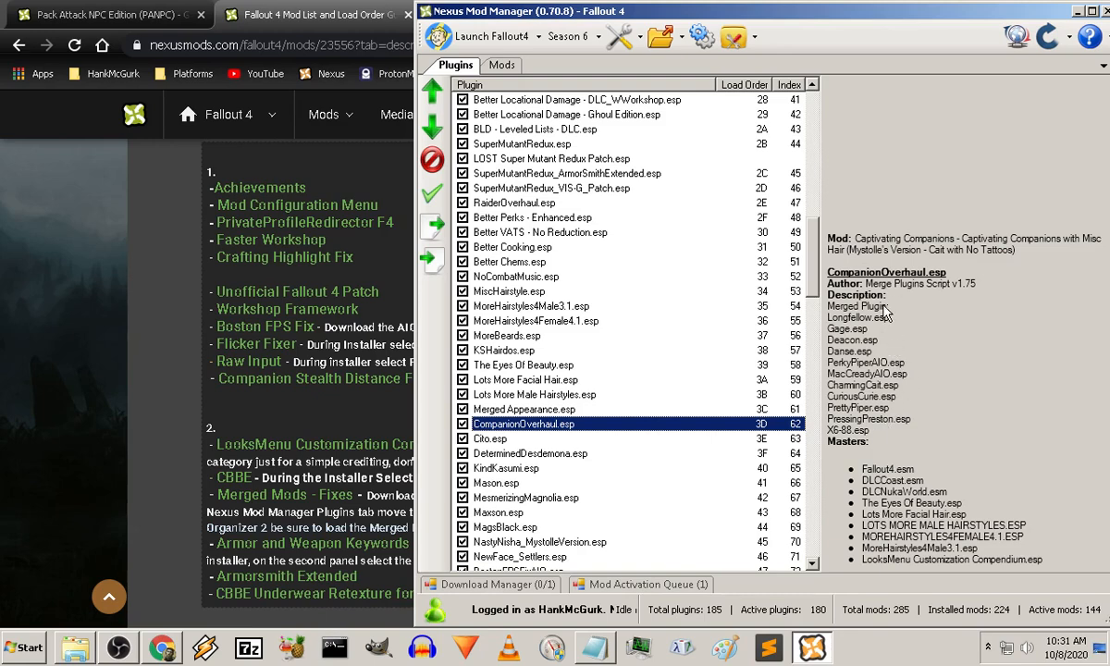
{"action": "mouse_move", "coordinate": [856, 239]}
{"action": "left_mouse_down"}
{"action": "mouse_move", "coordinate": [1029, 250]}
{"action": "mouse_move", "coordinate": [1029, 267]}
{"action": "left_mouse_up"}
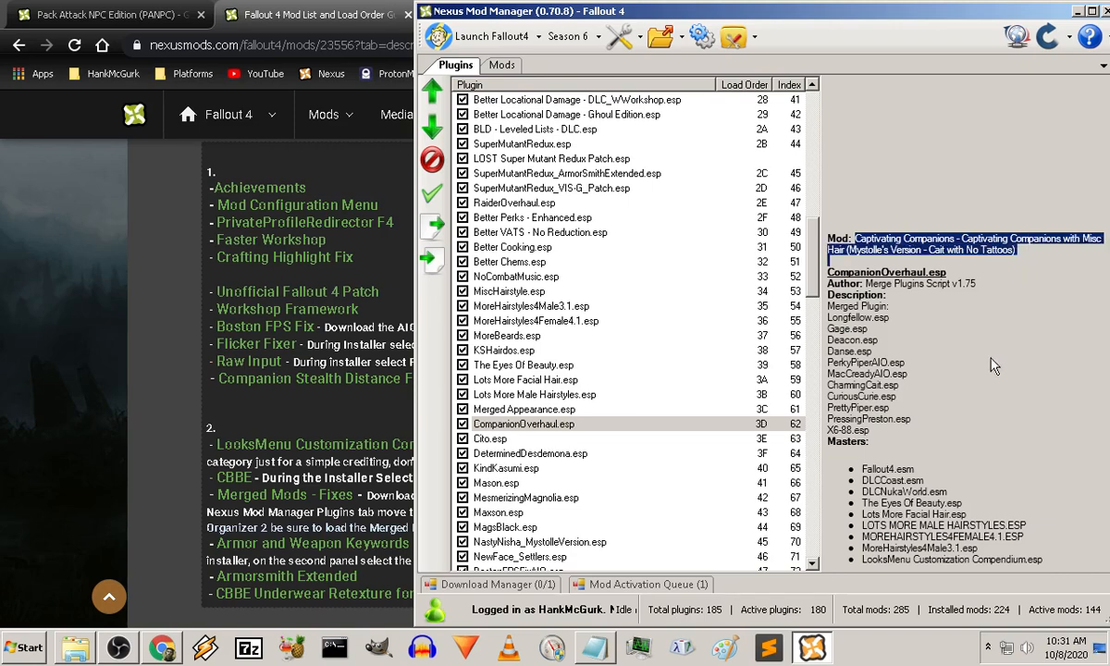
{"action": "scroll", "coordinate": [762, 277], "scroll_direction": "down", "scroll_amount": 4}
{"action": "scroll", "coordinate": [763, 278], "scroll_direction": "down", "scroll_amount": 8}
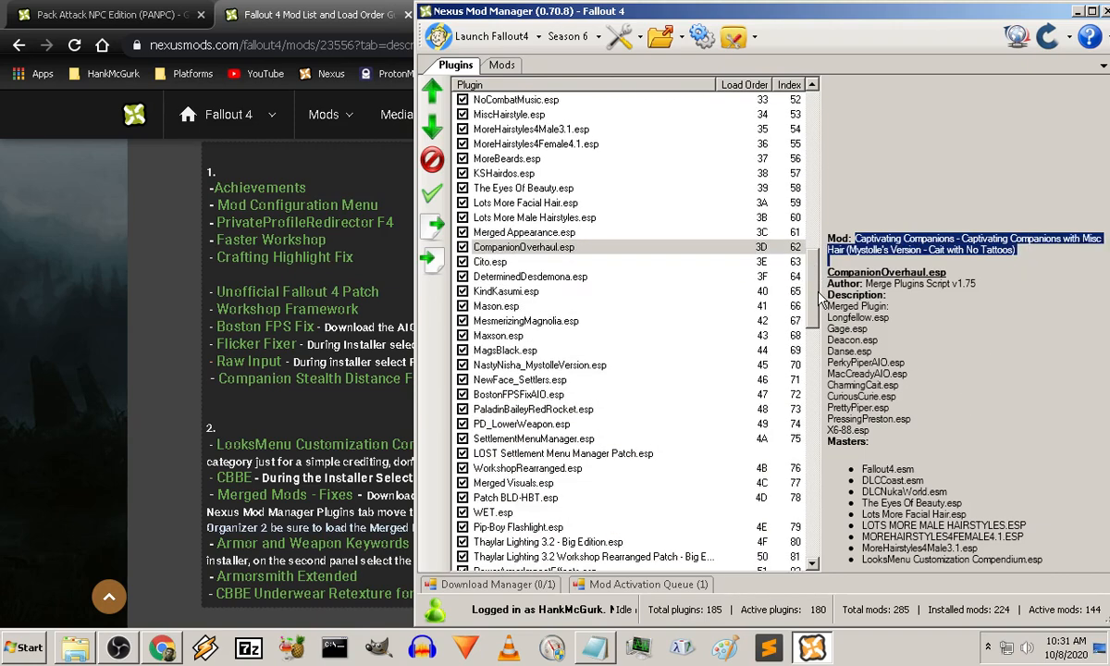
Step: Review the Cito, DeterminedDesdemona, KindKasumi, Mason, Maxson, MagsBlack, NastyNisha, NewFace_Settlers and BostonFPSFixAIO plugins
{"action": "left_click", "coordinate": [485, 261]}
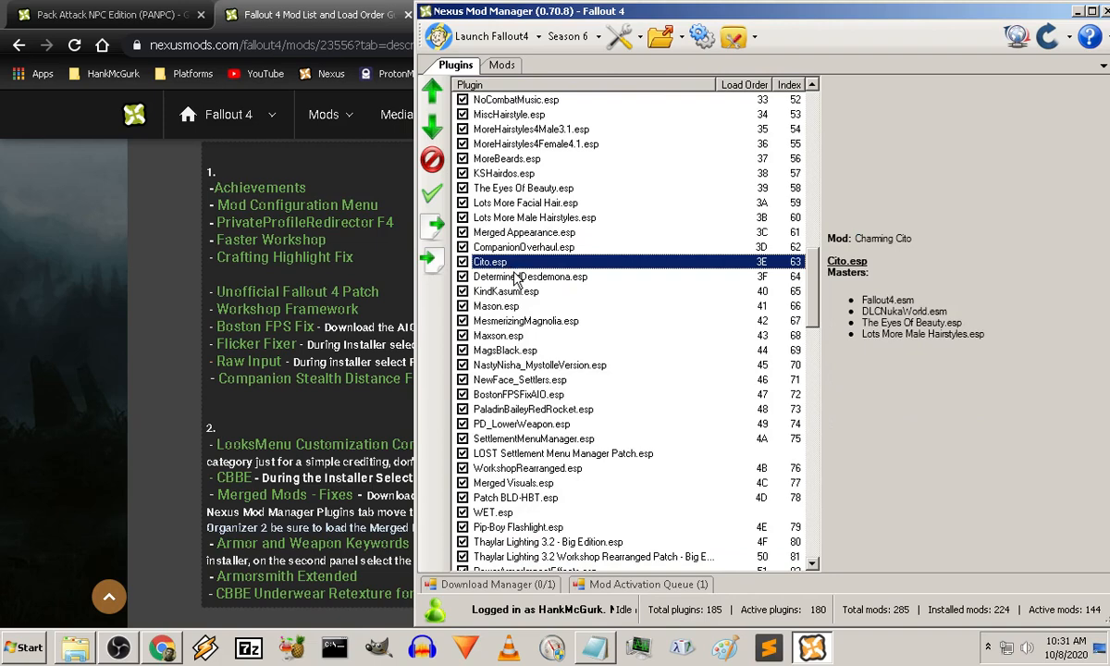
{"action": "left_click", "coordinate": [516, 276]}
{"action": "left_click", "coordinate": [499, 292]}
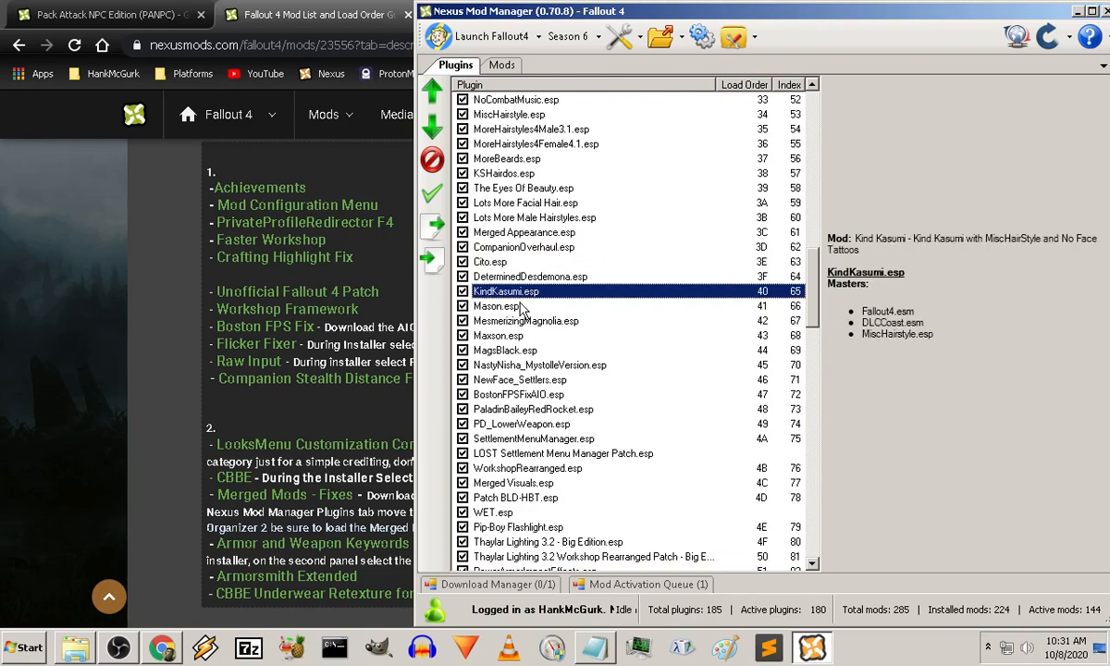
{"action": "left_click", "coordinate": [494, 306]}
{"action": "left_click", "coordinate": [517, 321]}
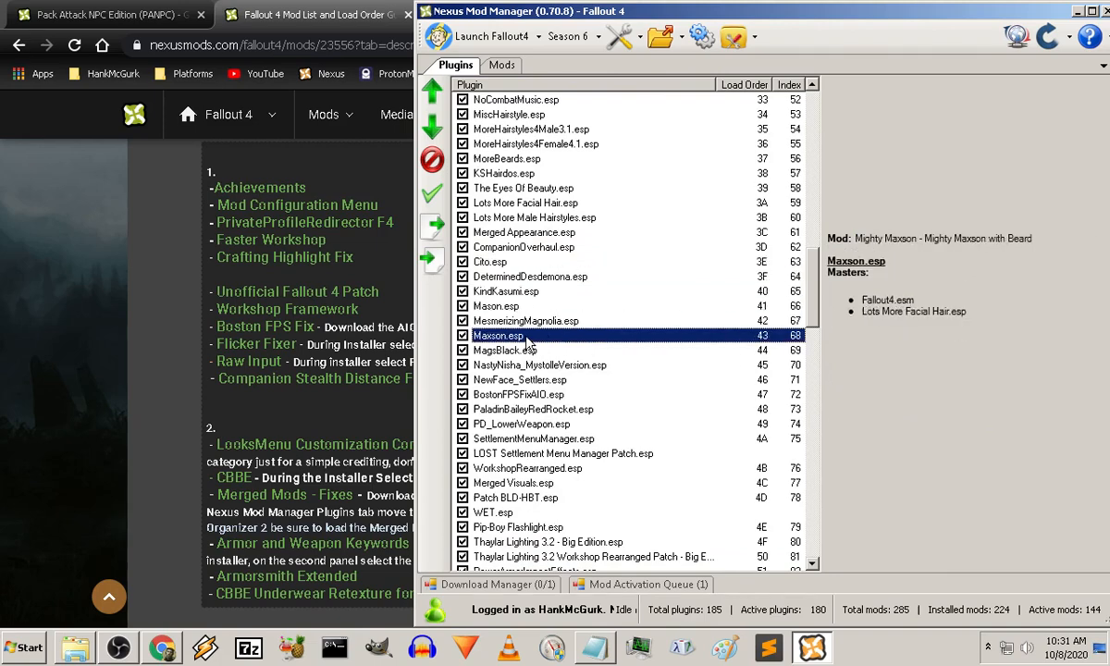
{"action": "left_click", "coordinate": [499, 350]}
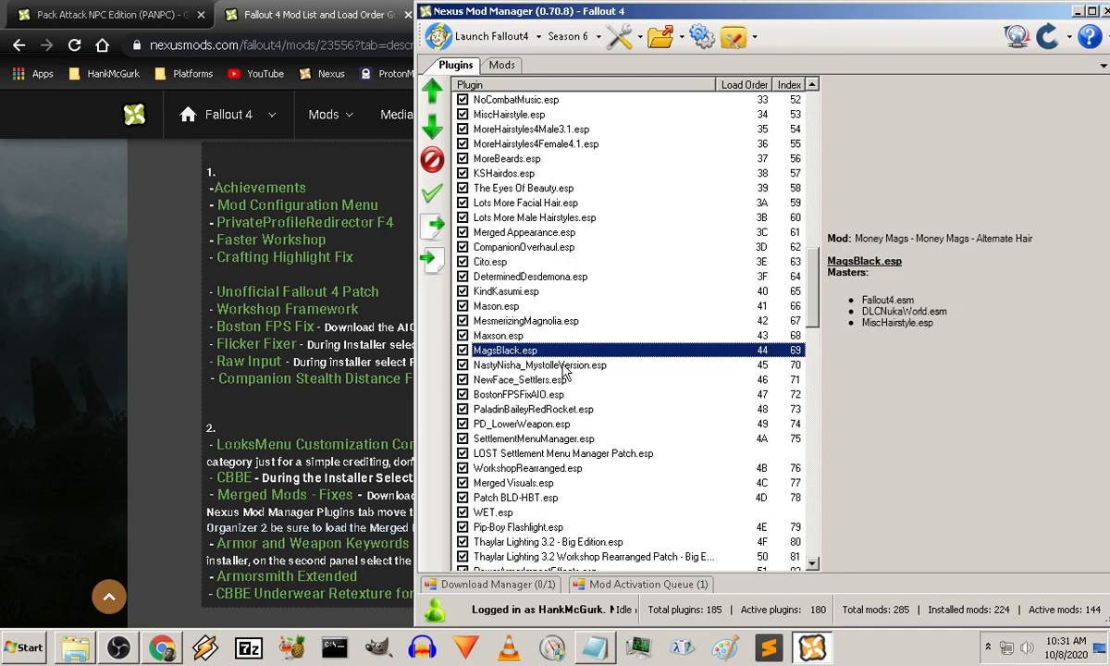
{"action": "left_click", "coordinate": [531, 365]}
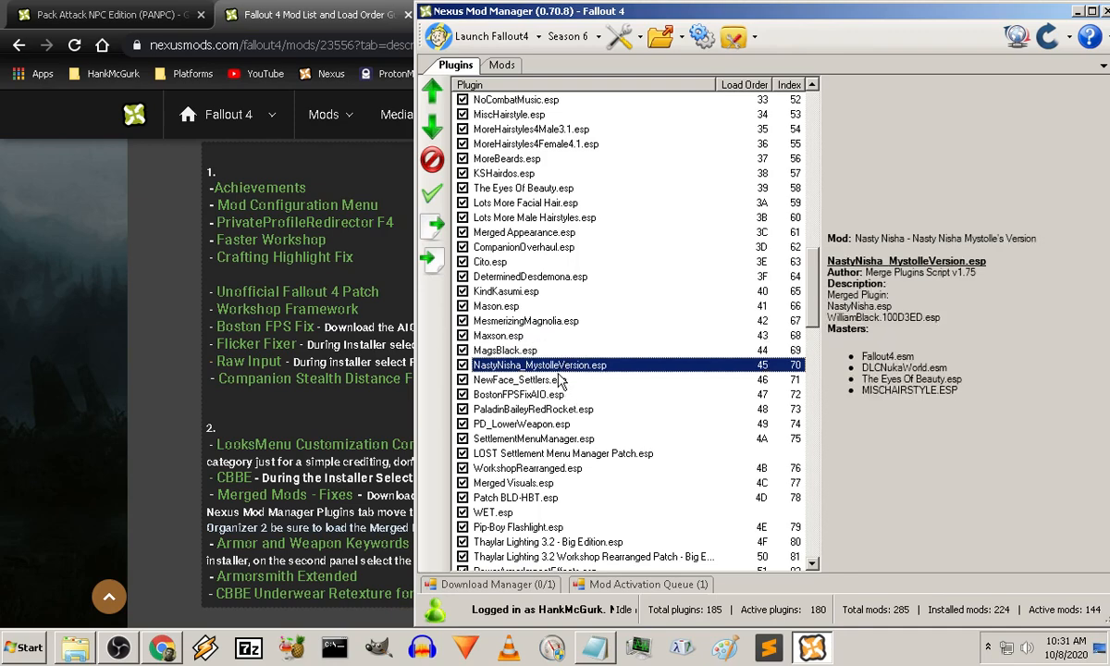
{"action": "left_click", "coordinate": [527, 380]}
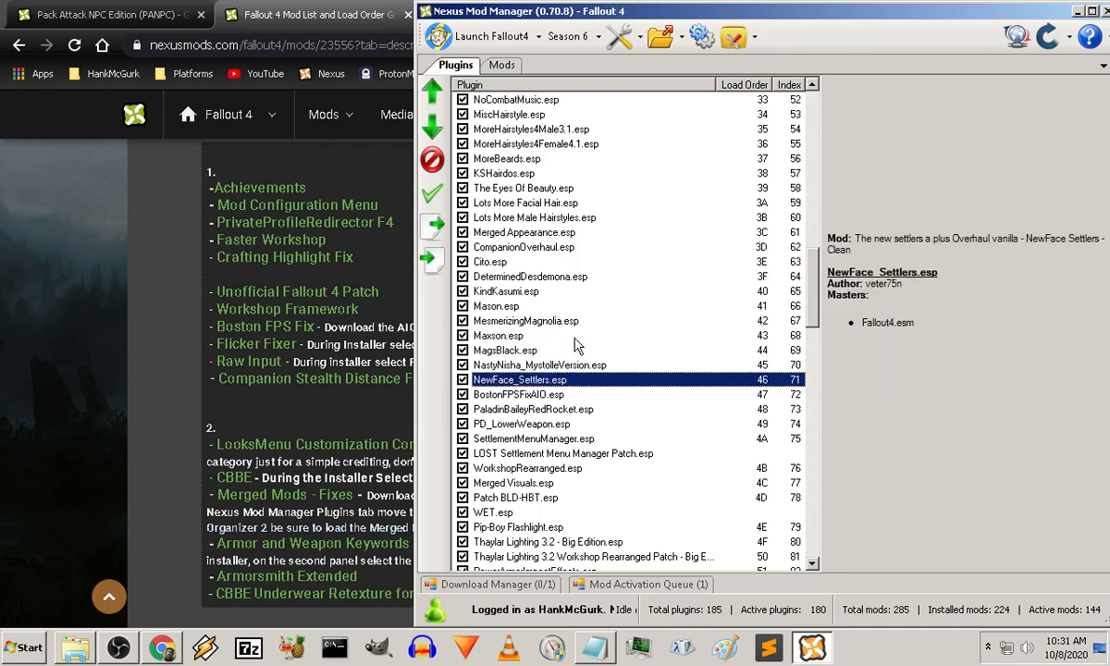
{"action": "left_click", "coordinate": [513, 394]}
{"action": "scroll", "coordinate": [592, 388], "scroll_direction": "down", "scroll_amount": 1}
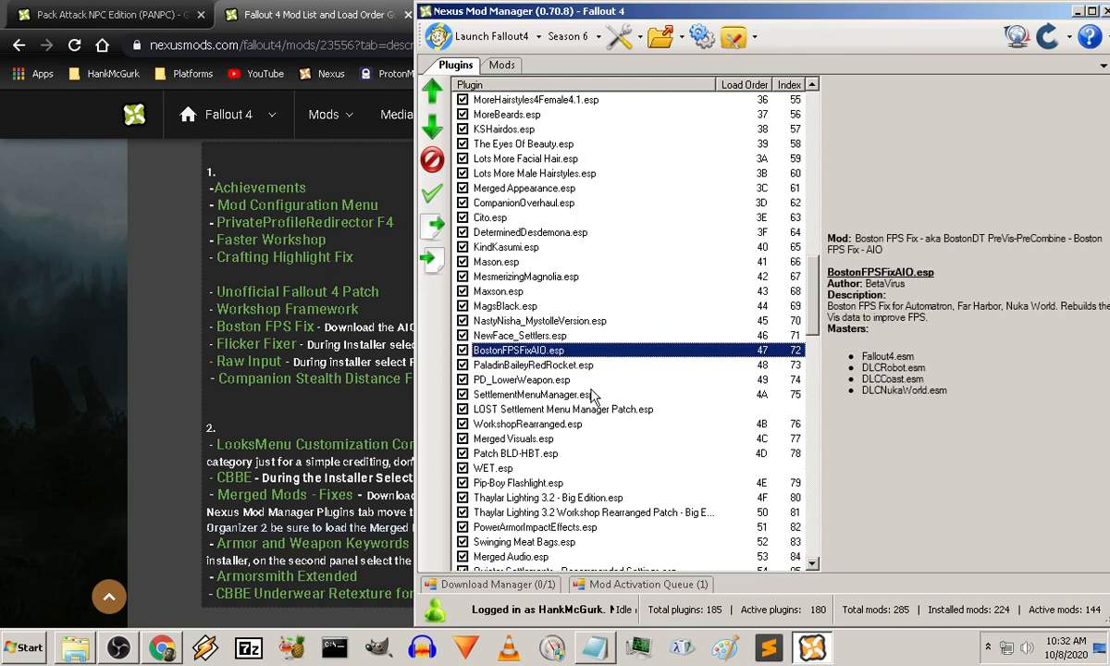
{"action": "scroll", "coordinate": [592, 395], "scroll_direction": "down", "scroll_amount": 1}
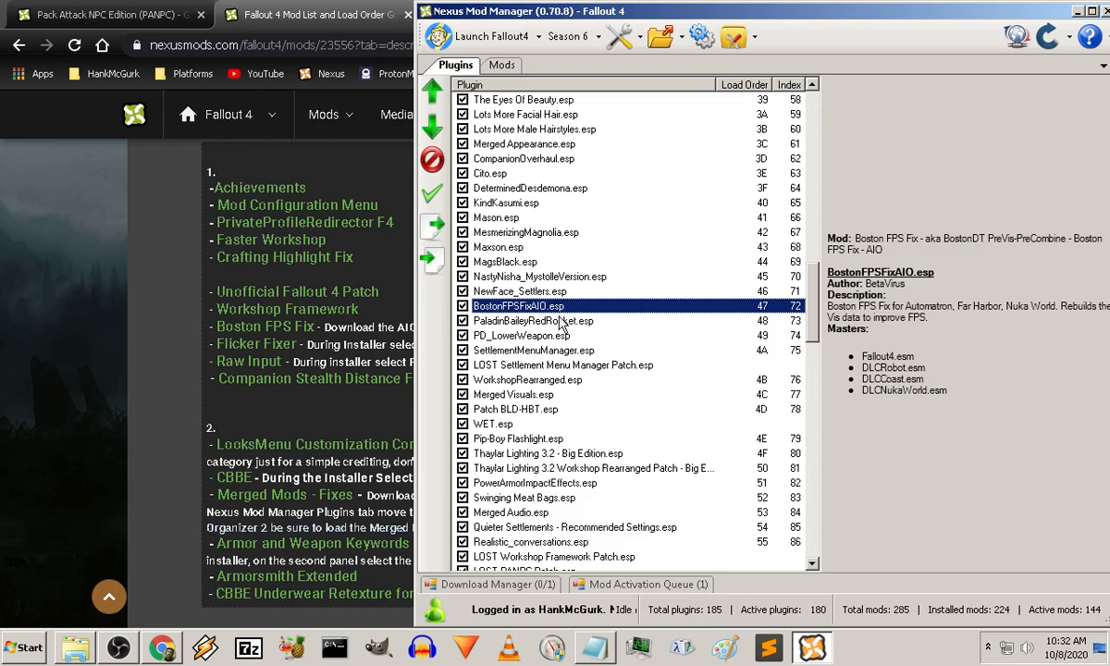
Step: Review PaladinBaileyRedRocket and PD_LowerWeapon.esp, rechecking BostonFPSFixAIO, then switch to the guide
{"action": "left_click", "coordinate": [561, 321]}
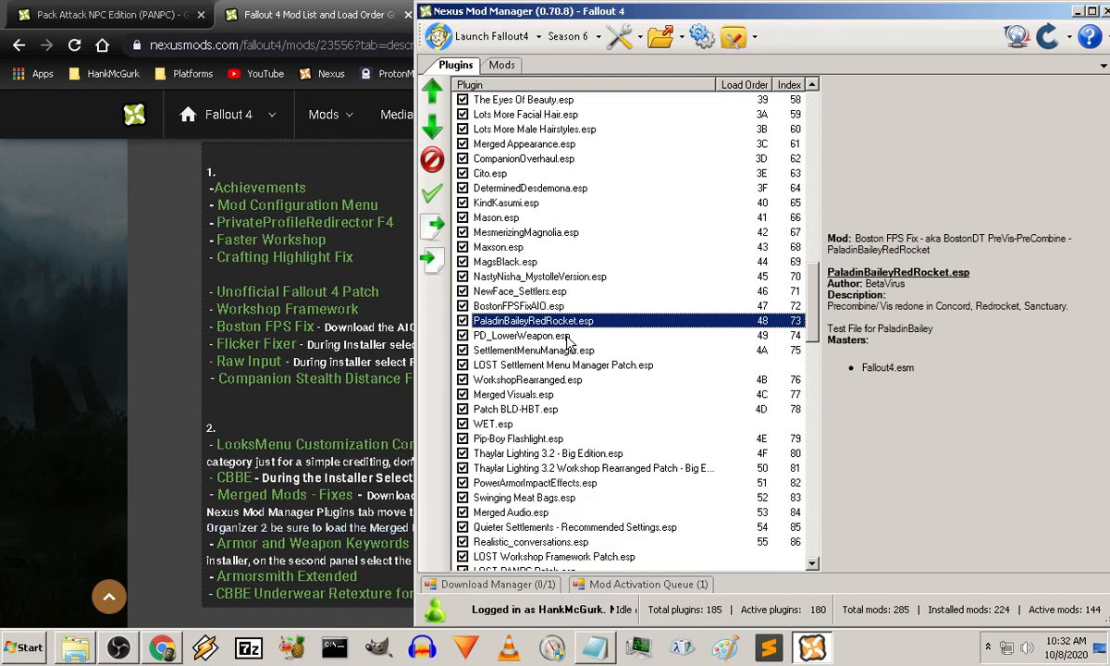
{"action": "left_click", "coordinate": [523, 306]}
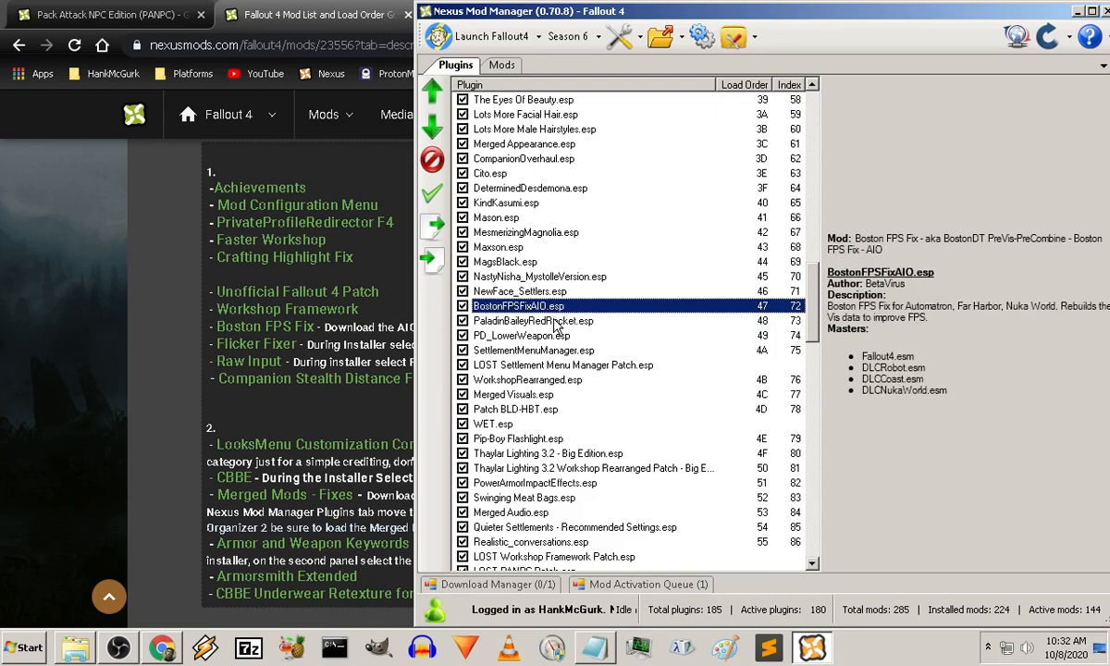
{"action": "left_click", "coordinate": [527, 321]}
{"action": "left_click", "coordinate": [507, 335]}
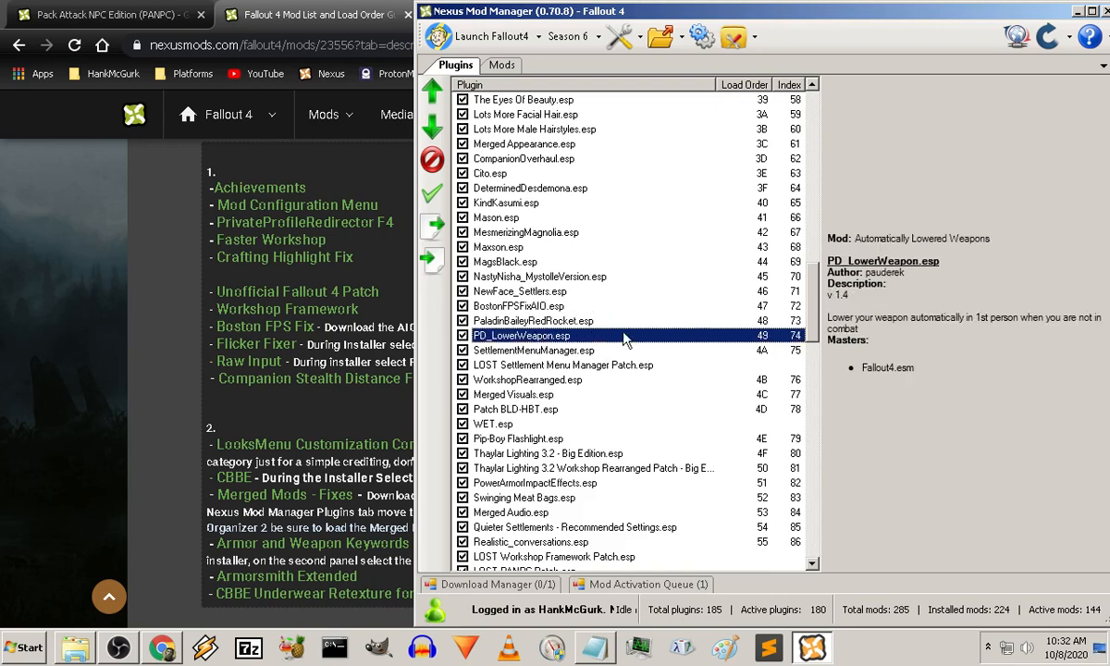
{"action": "scroll", "coordinate": [647, 389], "scroll_direction": "down", "scroll_amount": 2}
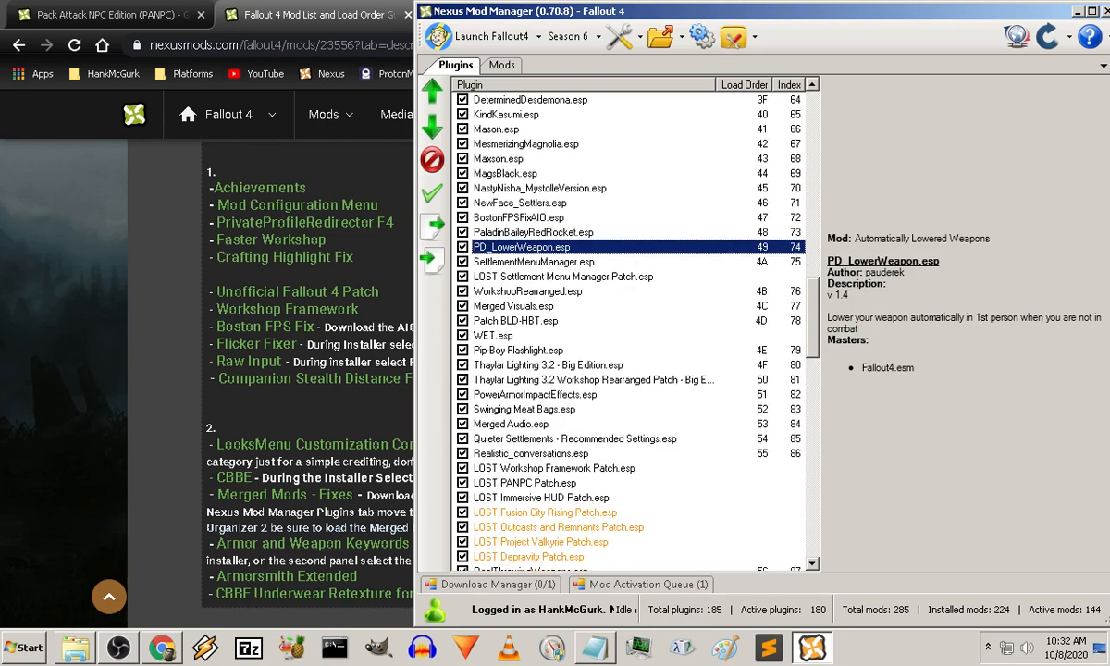
{"action": "key", "text": "alt+Tab"}
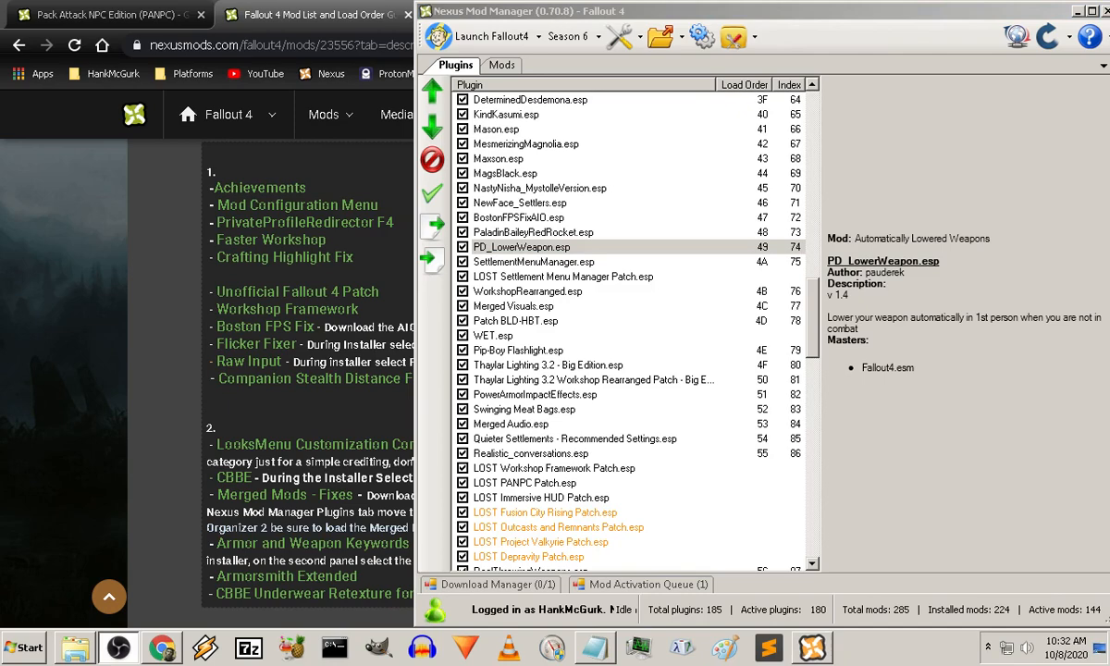
Step: Reveal the guide's Step 3 through Step 7 mod list spoilers in Chrome
{"action": "left_click", "coordinate": [305, 19]}
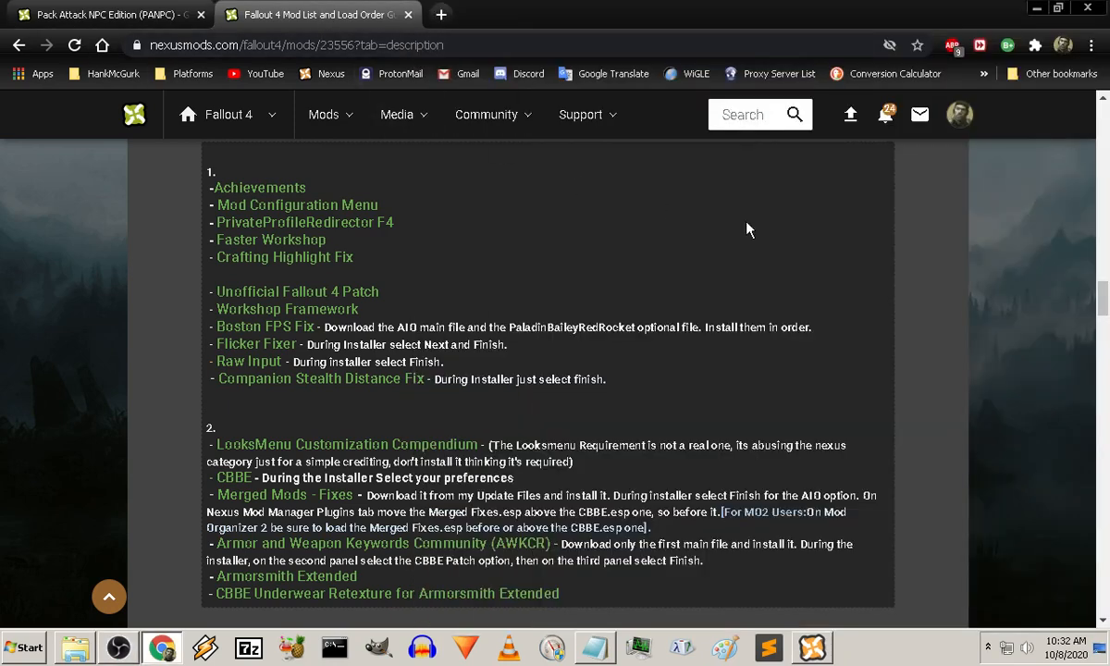
{"action": "scroll", "coordinate": [749, 229], "scroll_direction": "down", "scroll_amount": 10}
{"action": "scroll", "coordinate": [691, 397], "scroll_direction": "up", "scroll_amount": 4}
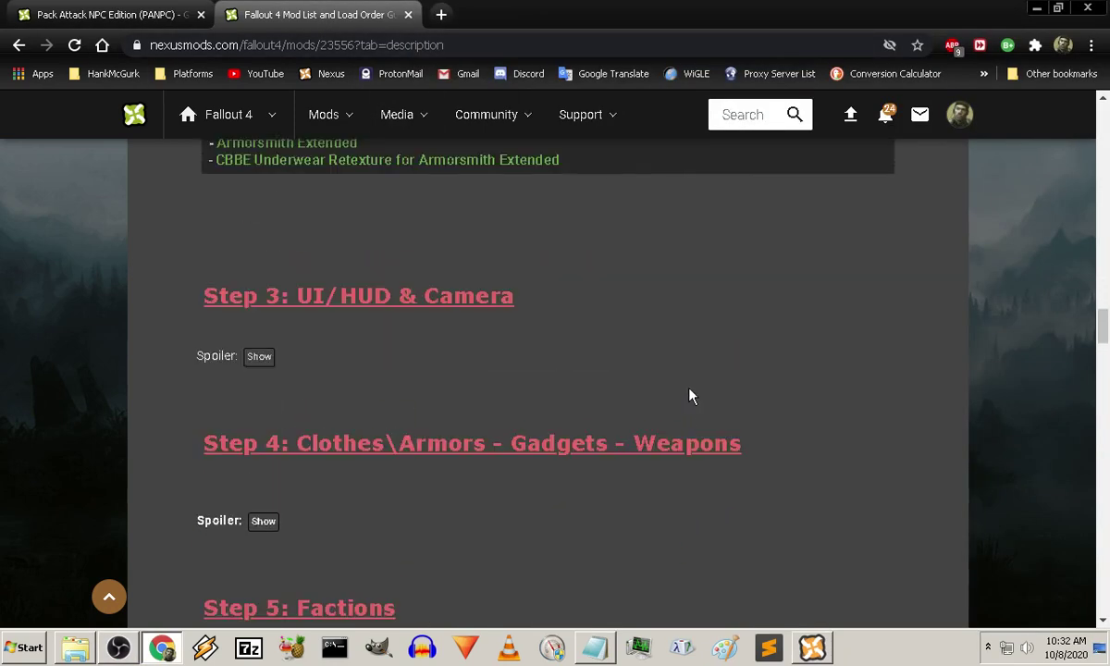
{"action": "left_click", "coordinate": [259, 356]}
{"action": "scroll", "coordinate": [259, 372], "scroll_direction": "down", "scroll_amount": 2}
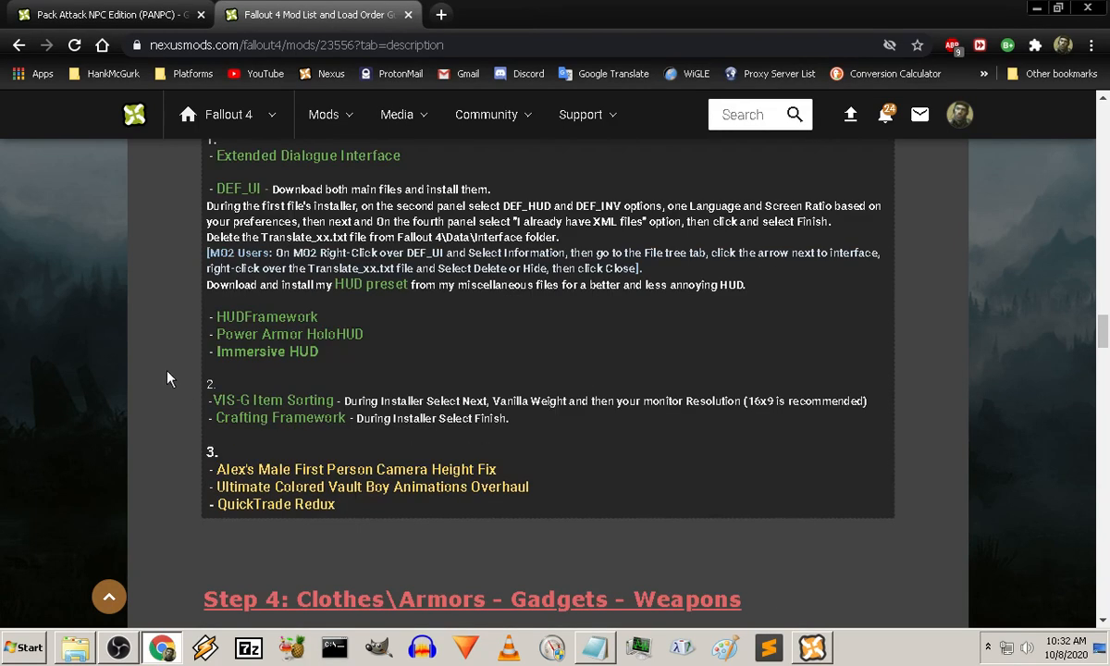
{"action": "scroll", "coordinate": [169, 377], "scroll_direction": "down", "scroll_amount": 2}
{"action": "scroll", "coordinate": [170, 377], "scroll_direction": "up", "scroll_amount": 3}
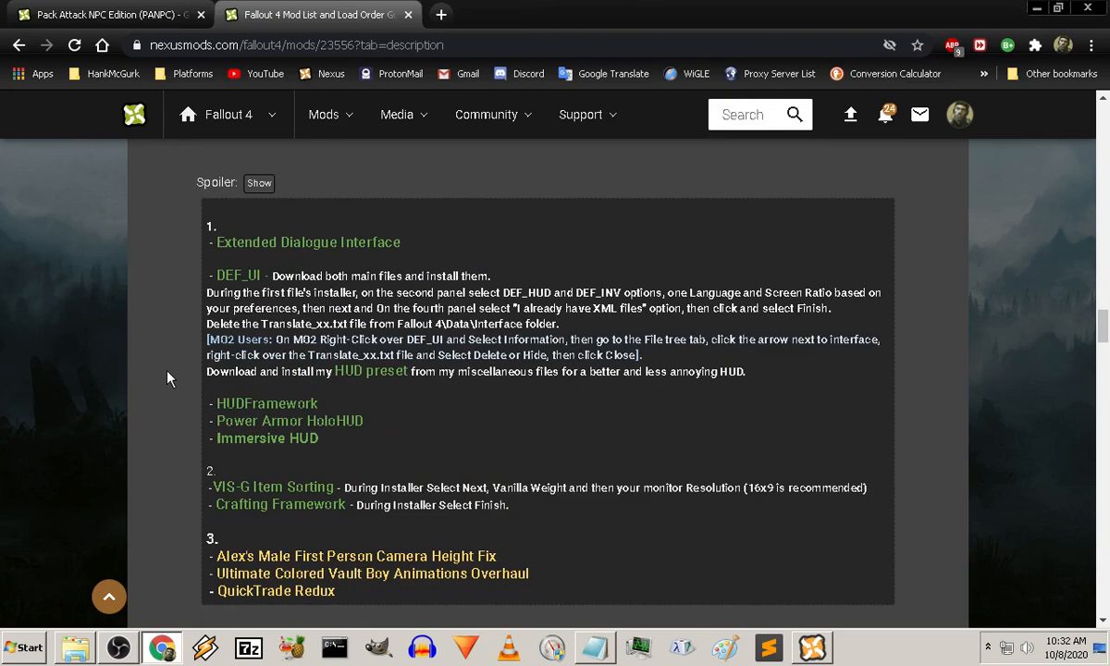
{"action": "scroll", "coordinate": [169, 377], "scroll_direction": "down", "scroll_amount": 5}
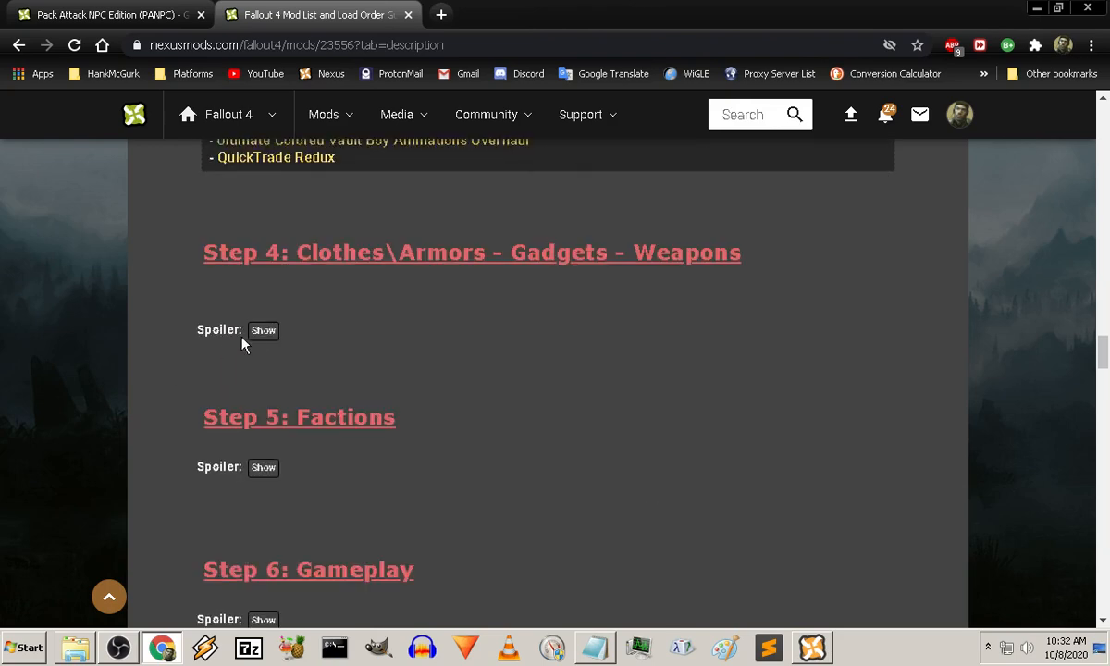
{"action": "left_click", "coordinate": [262, 330]}
{"action": "scroll", "coordinate": [145, 349], "scroll_direction": "down", "scroll_amount": 5}
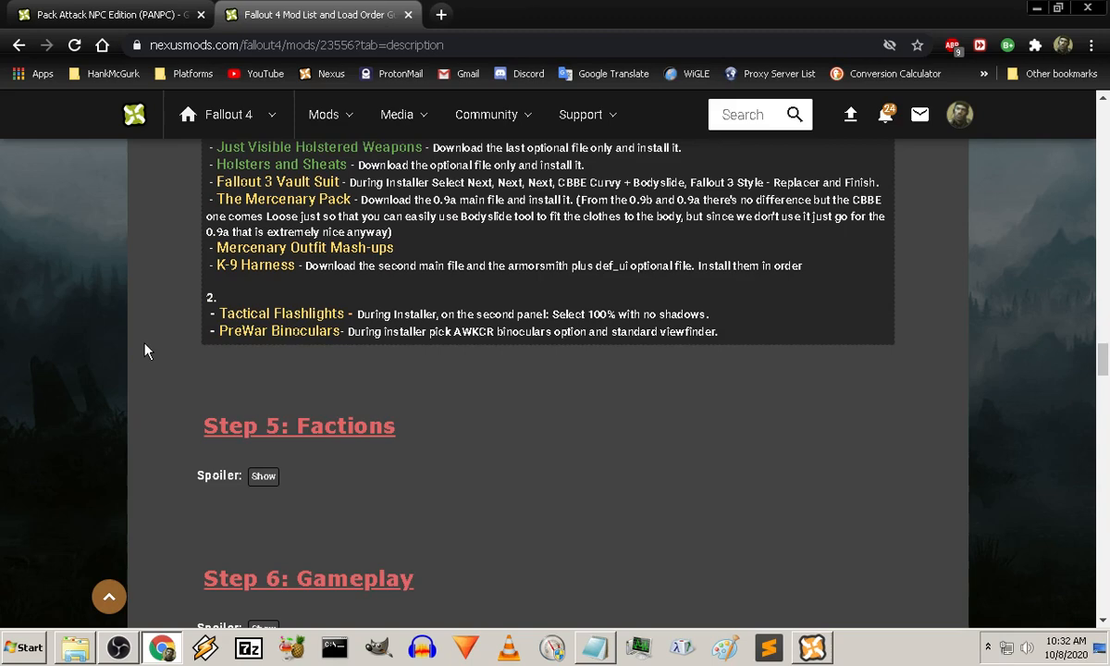
{"action": "left_click", "coordinate": [262, 475]}
{"action": "scroll", "coordinate": [145, 445], "scroll_direction": "down", "scroll_amount": 4}
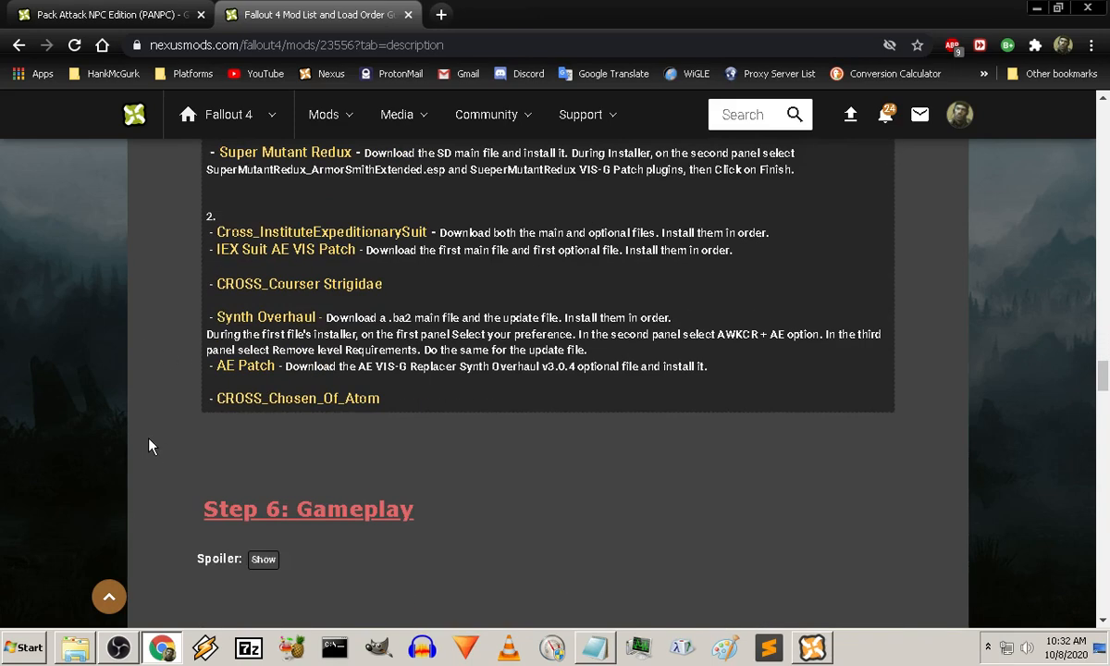
{"action": "left_click", "coordinate": [262, 558]}
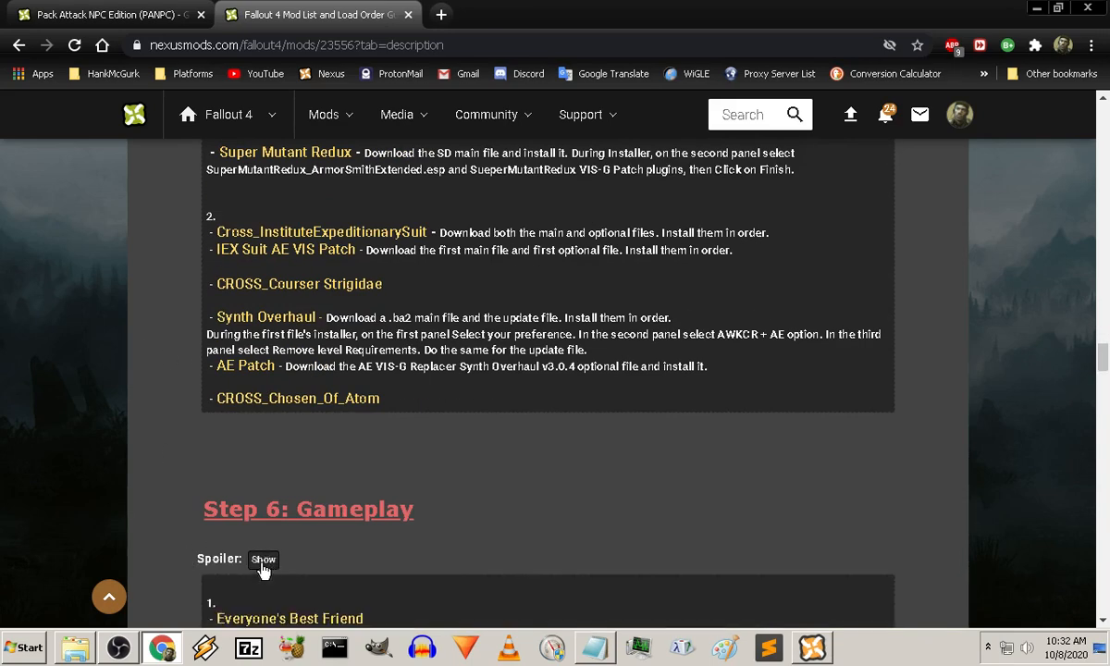
{"action": "scroll", "coordinate": [164, 472], "scroll_direction": "down", "scroll_amount": 4}
{"action": "scroll", "coordinate": [163, 472], "scroll_direction": "down", "scroll_amount": 6}
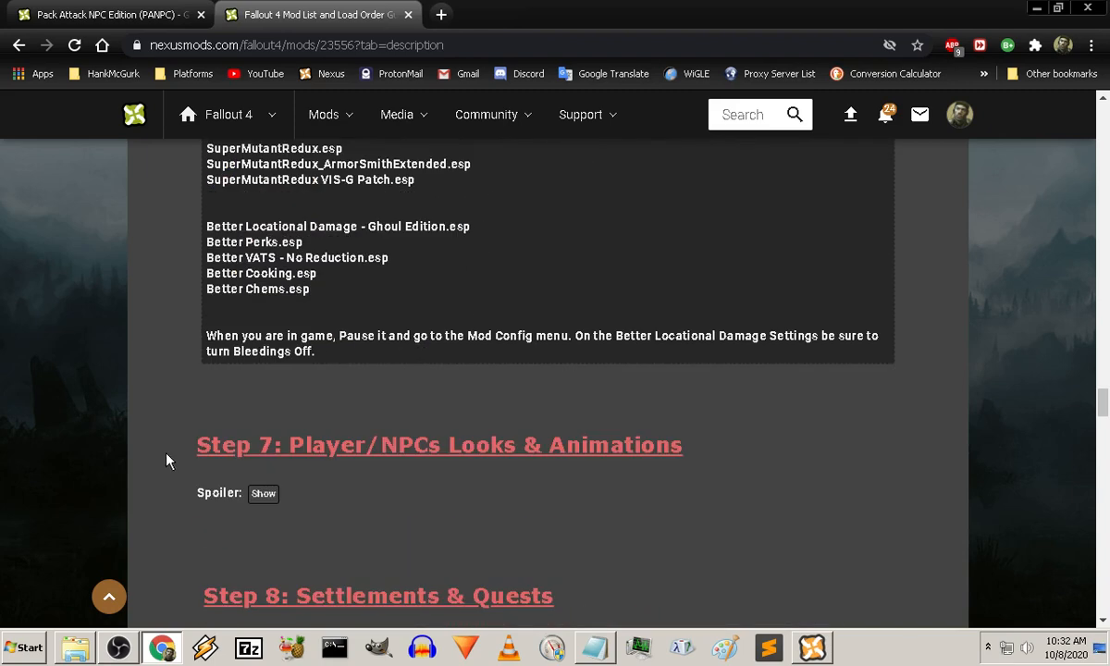
{"action": "left_click", "coordinate": [263, 493]}
{"action": "scroll", "coordinate": [143, 474], "scroll_direction": "down", "scroll_amount": 3}
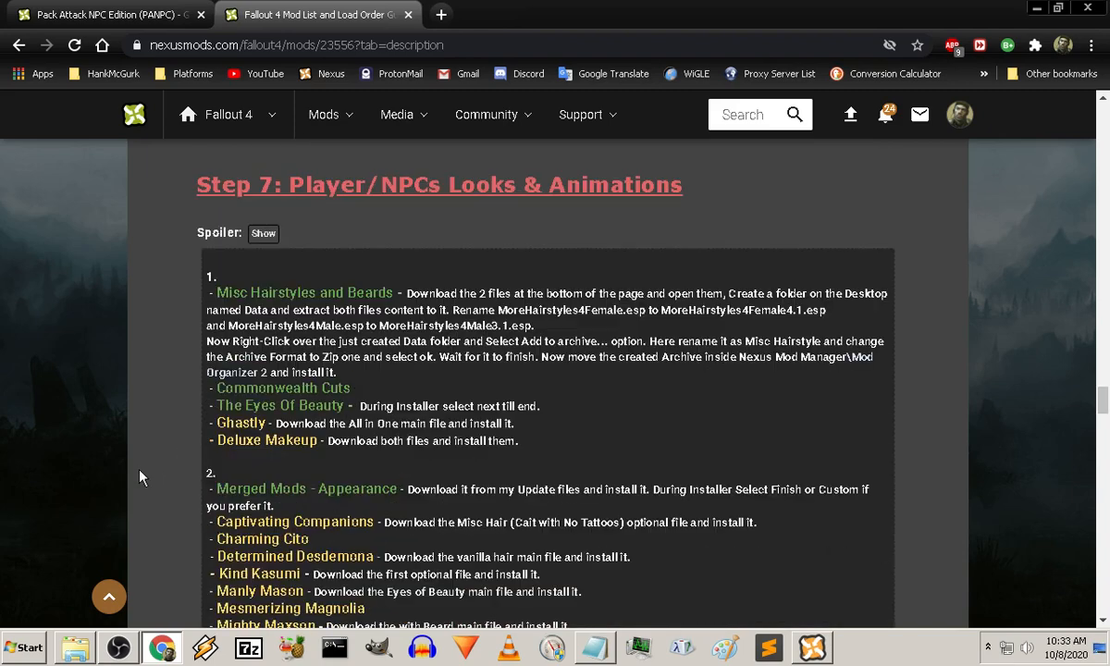
{"action": "scroll", "coordinate": [143, 473], "scroll_direction": "down", "scroll_amount": 2}
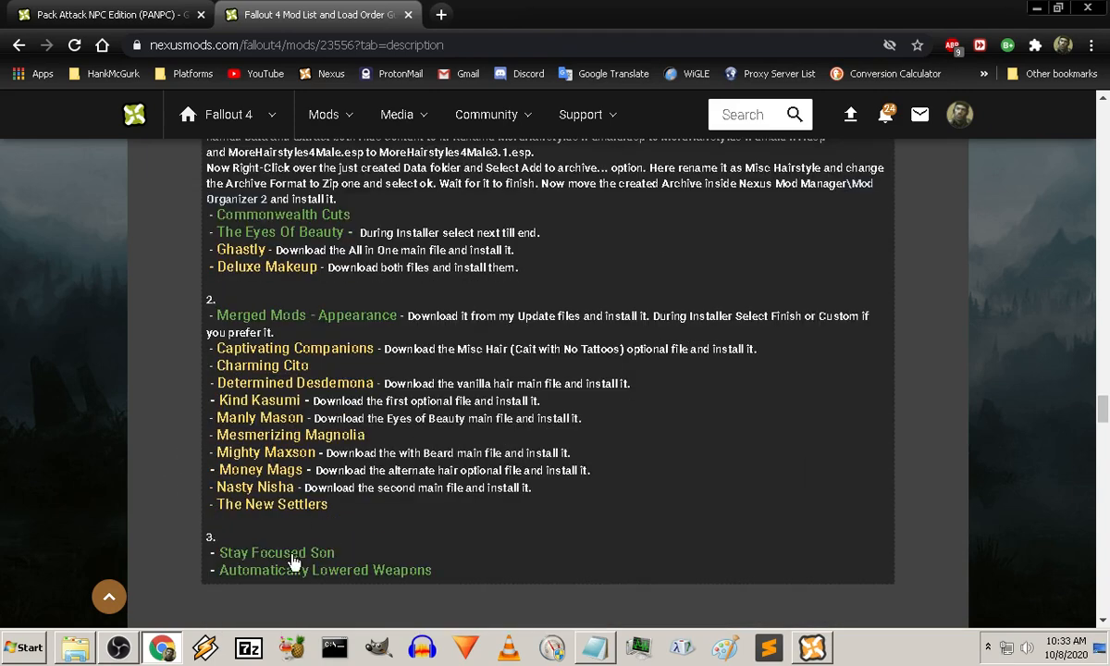
{"action": "scroll", "coordinate": [323, 540], "scroll_direction": "down", "scroll_amount": 2}
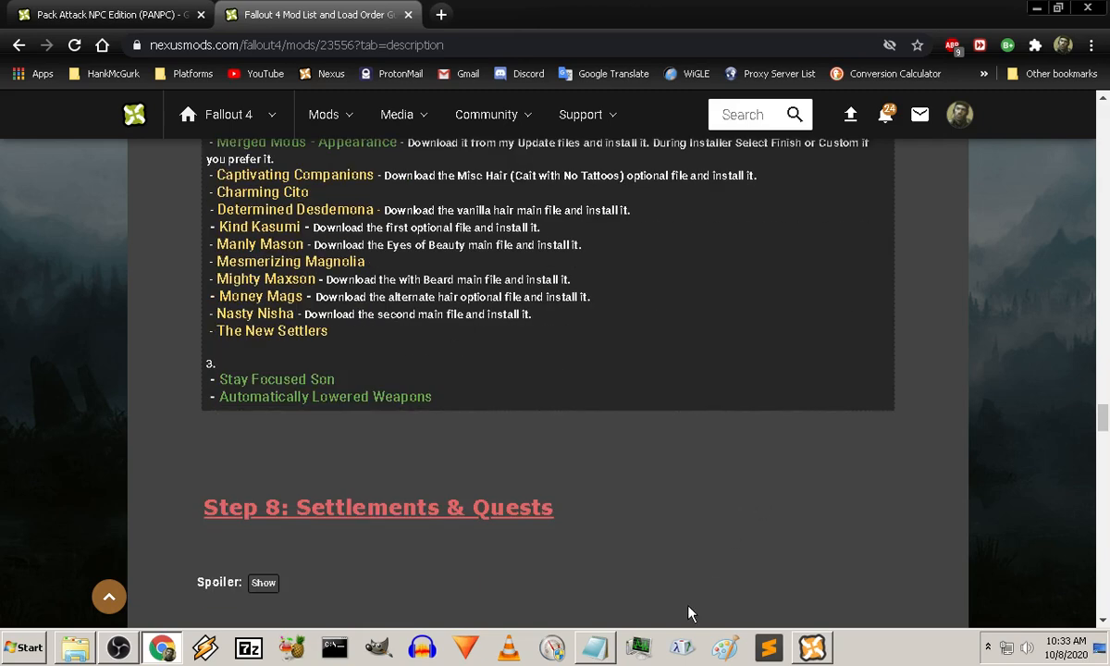
Step: Check SettlementMenuManager.esp's details in the manager, then reveal the guide's Step 8 Settlements & Quests list
{"action": "left_click", "coordinate": [810, 647]}
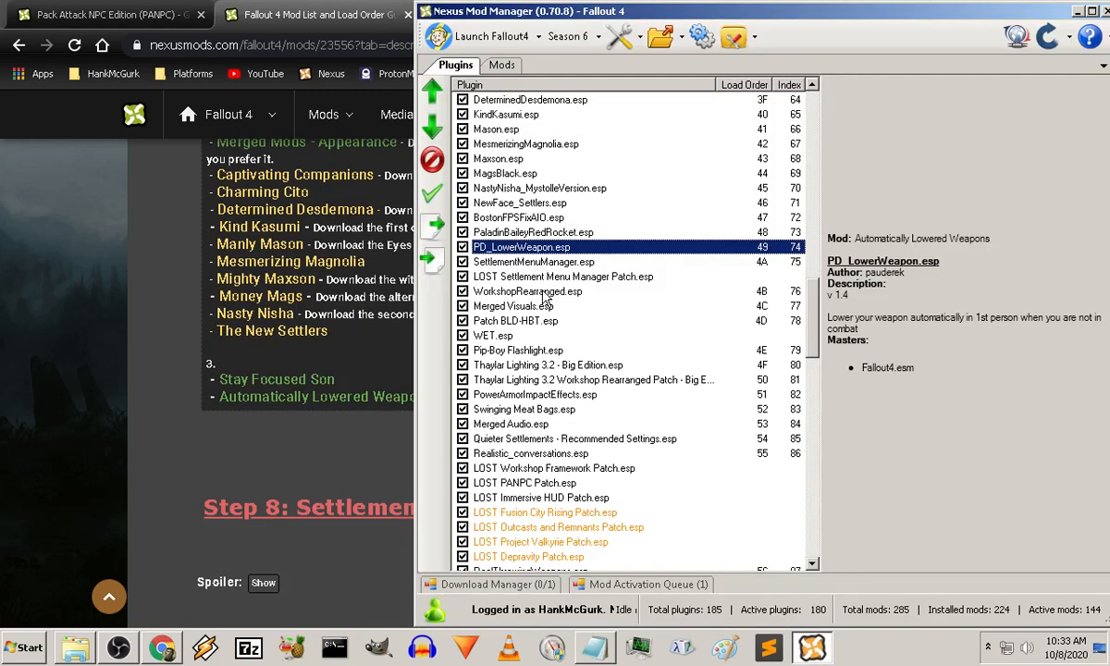
{"action": "left_click", "coordinate": [492, 262]}
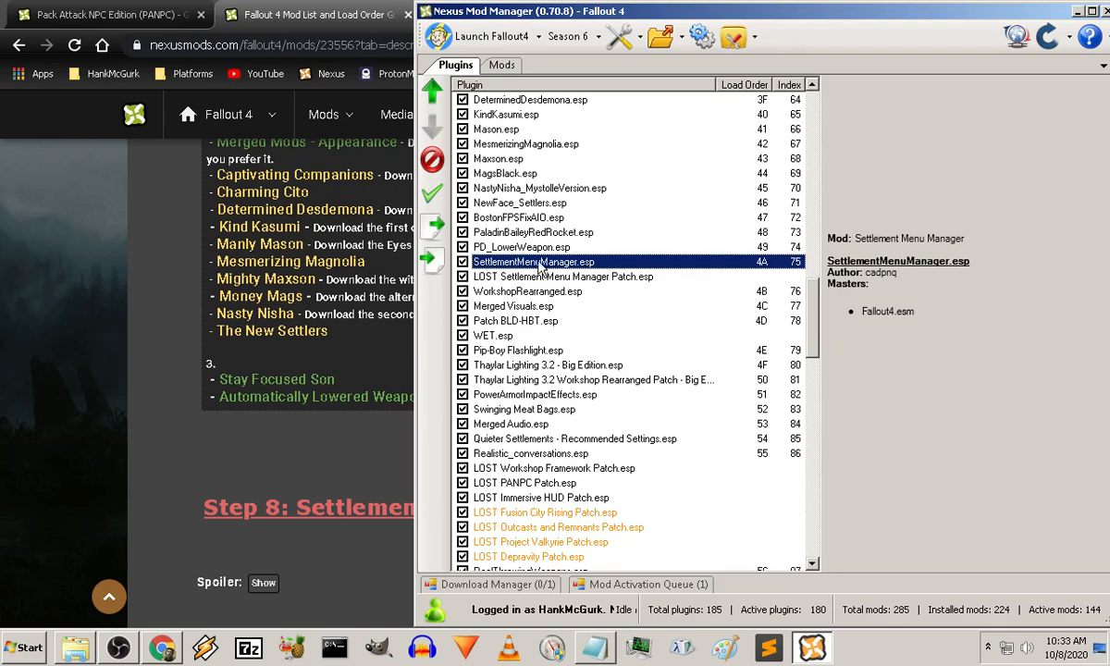
{"action": "left_click", "coordinate": [182, 396]}
{"action": "scroll", "coordinate": [182, 396], "scroll_direction": "down", "scroll_amount": 3}
{"action": "left_click", "coordinate": [269, 409]}
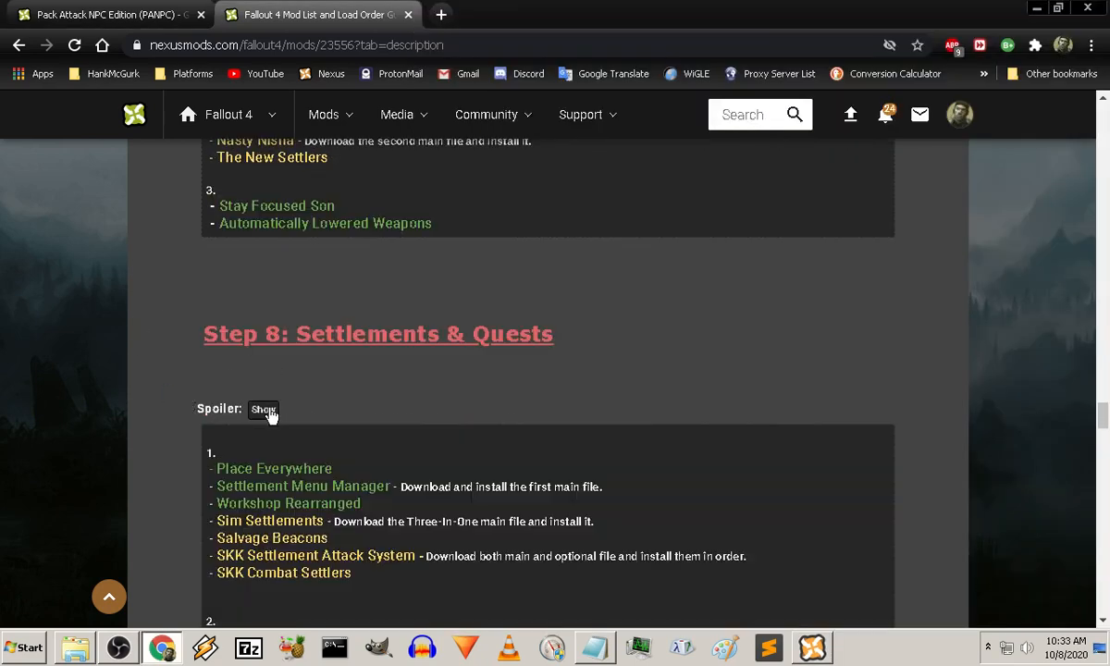
{"action": "scroll", "coordinate": [269, 410], "scroll_direction": "down", "scroll_amount": 2}
{"action": "scroll", "coordinate": [131, 325], "scroll_direction": "down", "scroll_amount": 2}
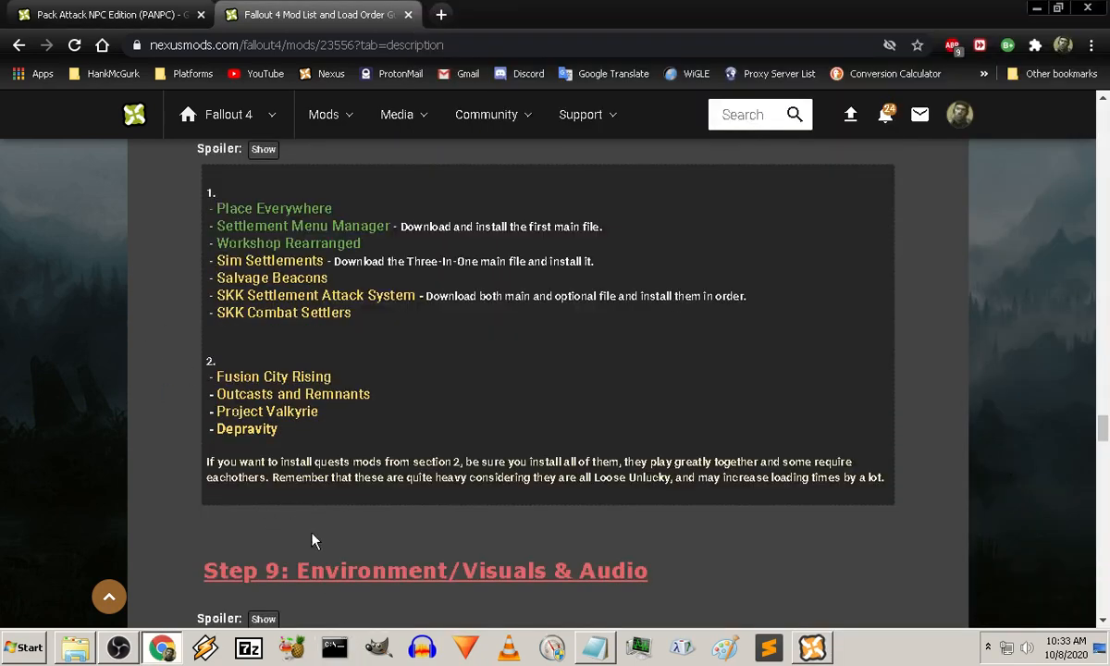
{"action": "left_click", "coordinate": [810, 647]}
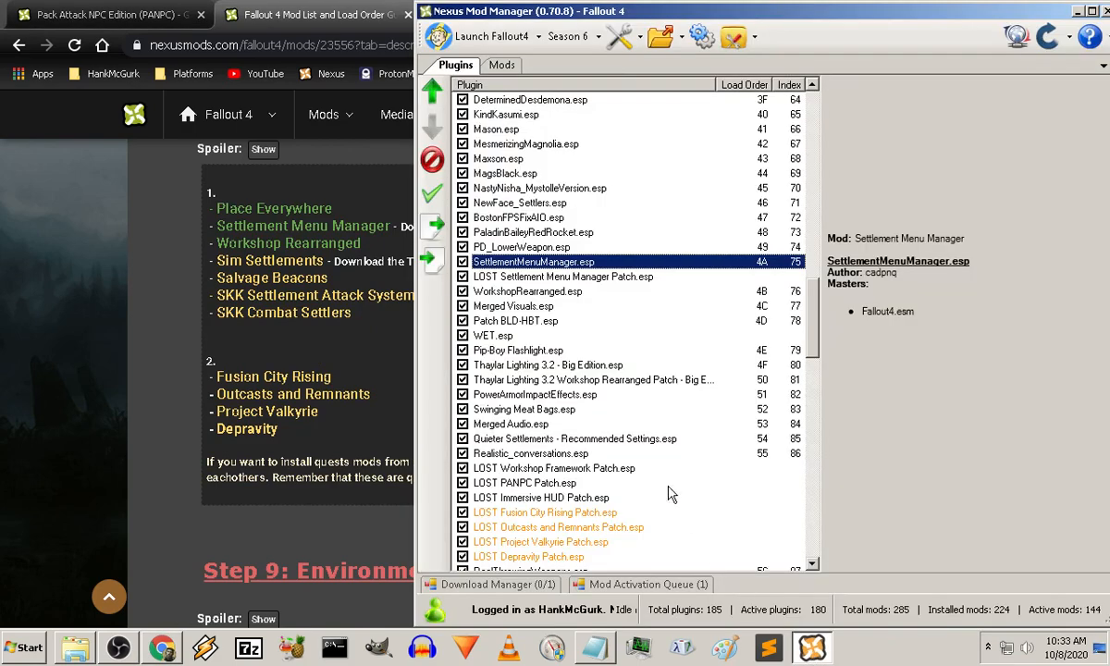
{"action": "left_click", "coordinate": [546, 276]}
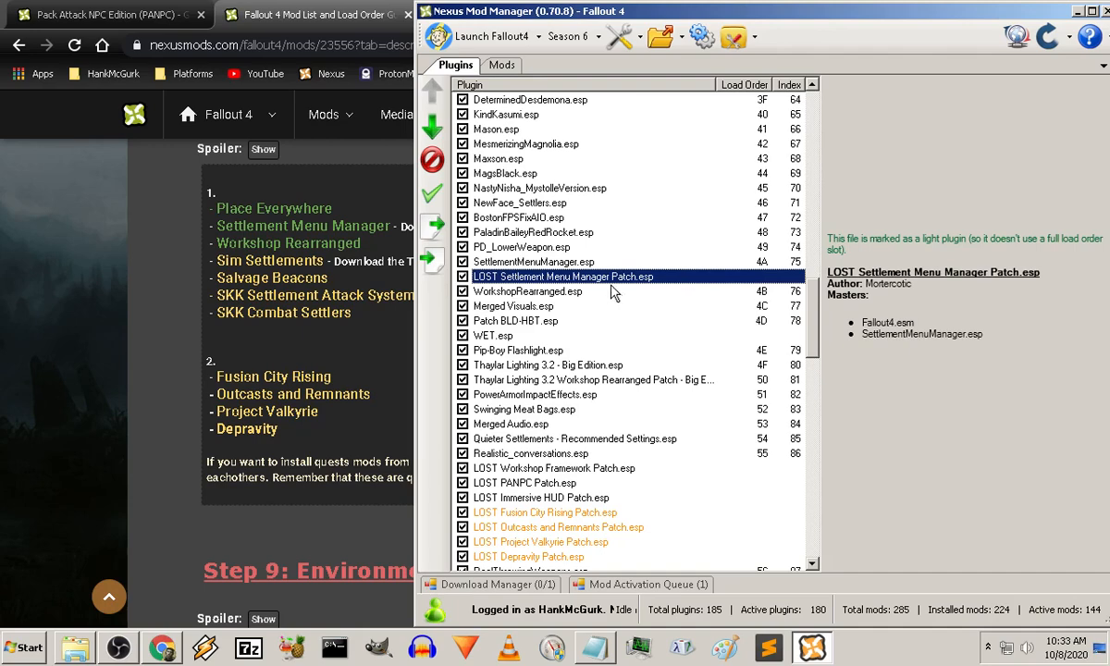
{"action": "left_click", "coordinate": [560, 291]}
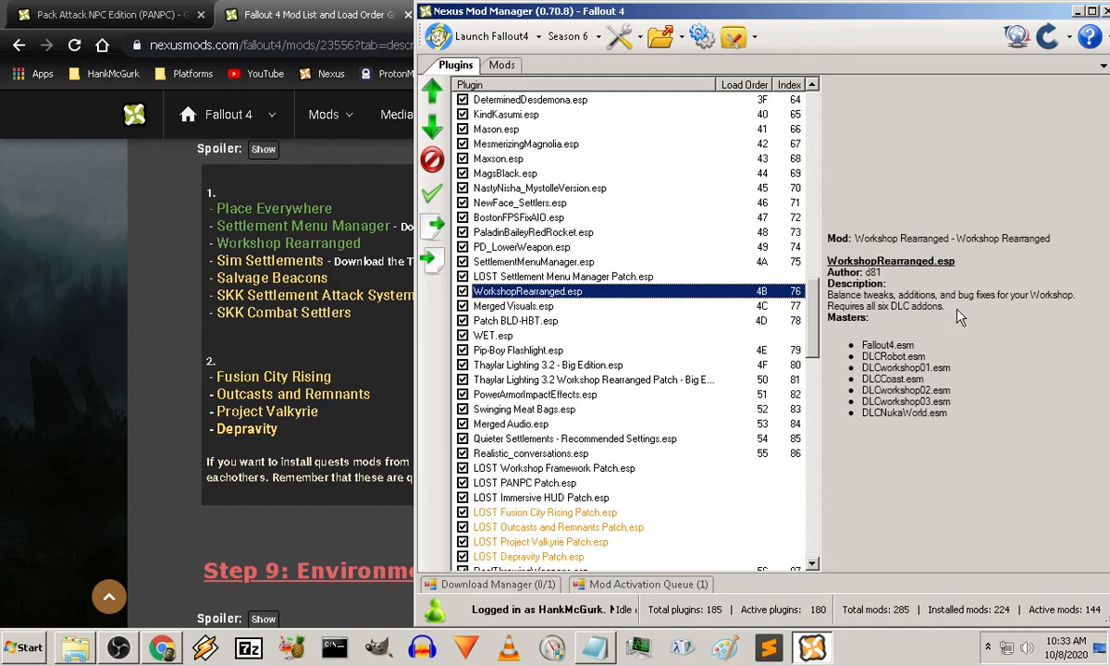
{"action": "left_click", "coordinate": [513, 306]}
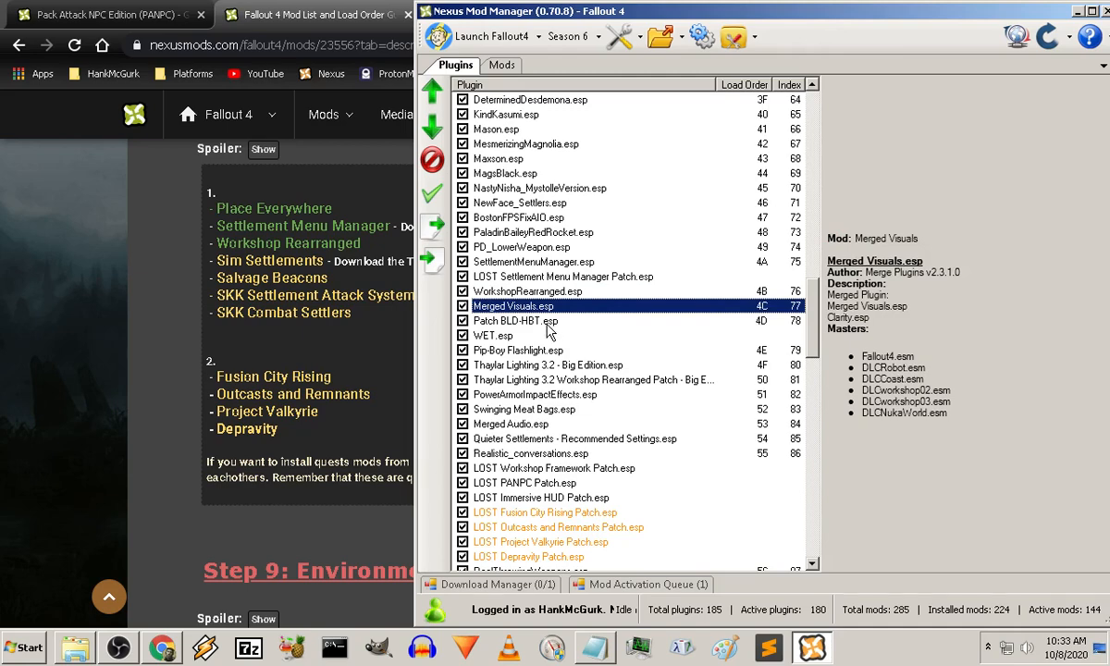
{"action": "left_click", "coordinate": [558, 323]}
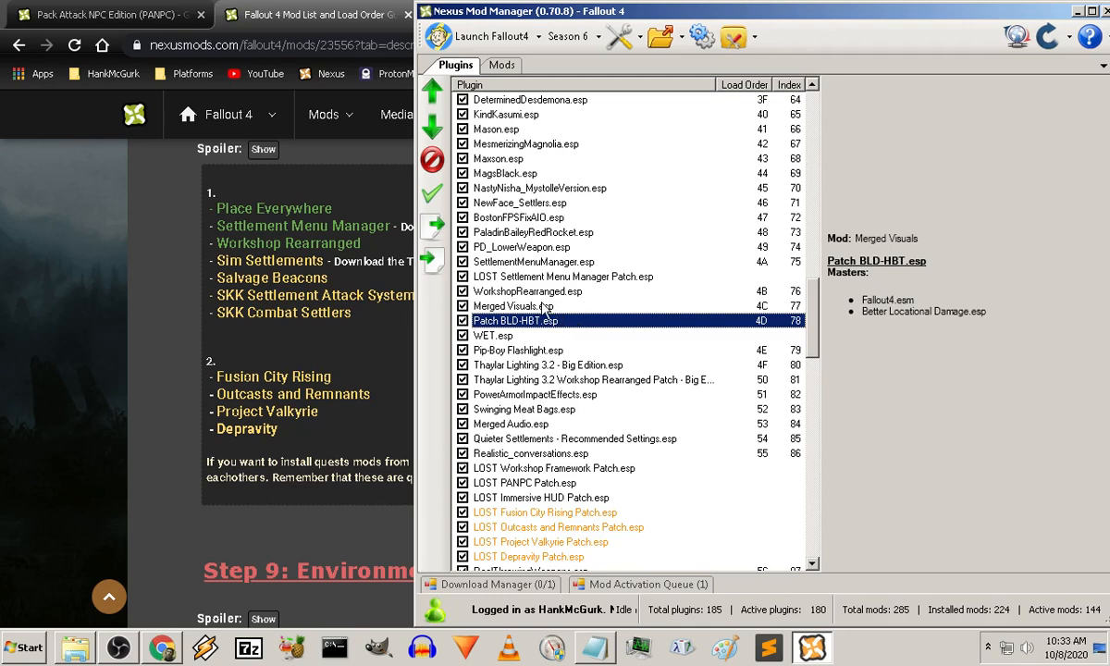
{"action": "left_click", "coordinate": [511, 306]}
{"action": "left_click", "coordinate": [518, 321]}
{"action": "left_click", "coordinate": [508, 306]}
{"action": "left_click", "coordinate": [511, 319]}
{"action": "left_click", "coordinate": [484, 335]}
{"action": "scroll", "coordinate": [564, 342], "scroll_direction": "down", "scroll_amount": 2}
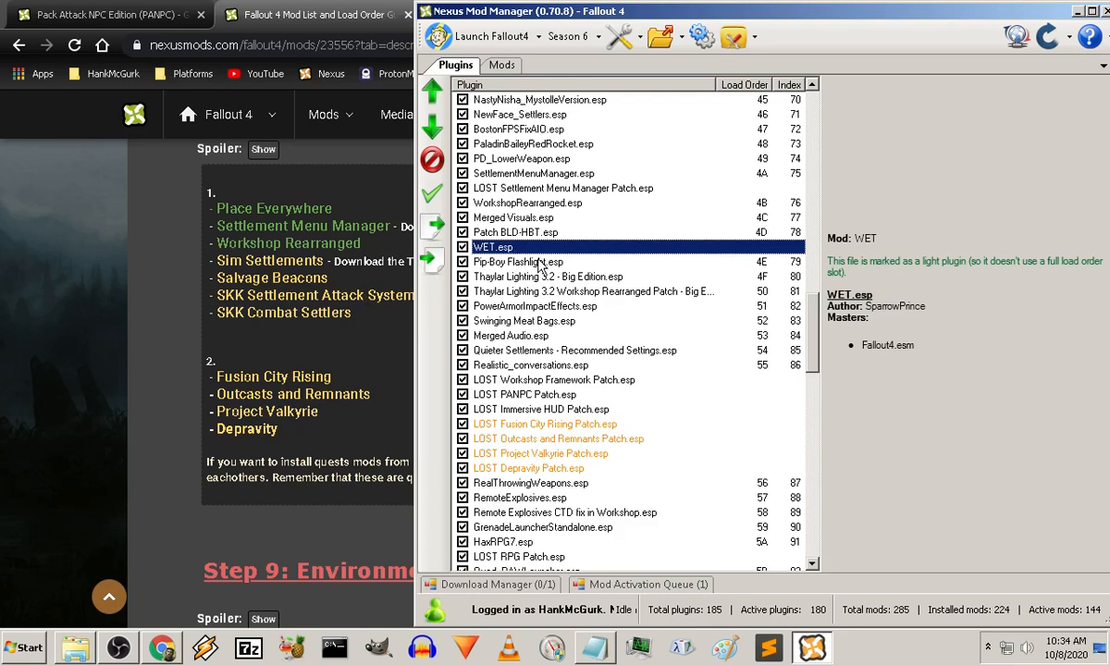
{"action": "left_click", "coordinate": [542, 262]}
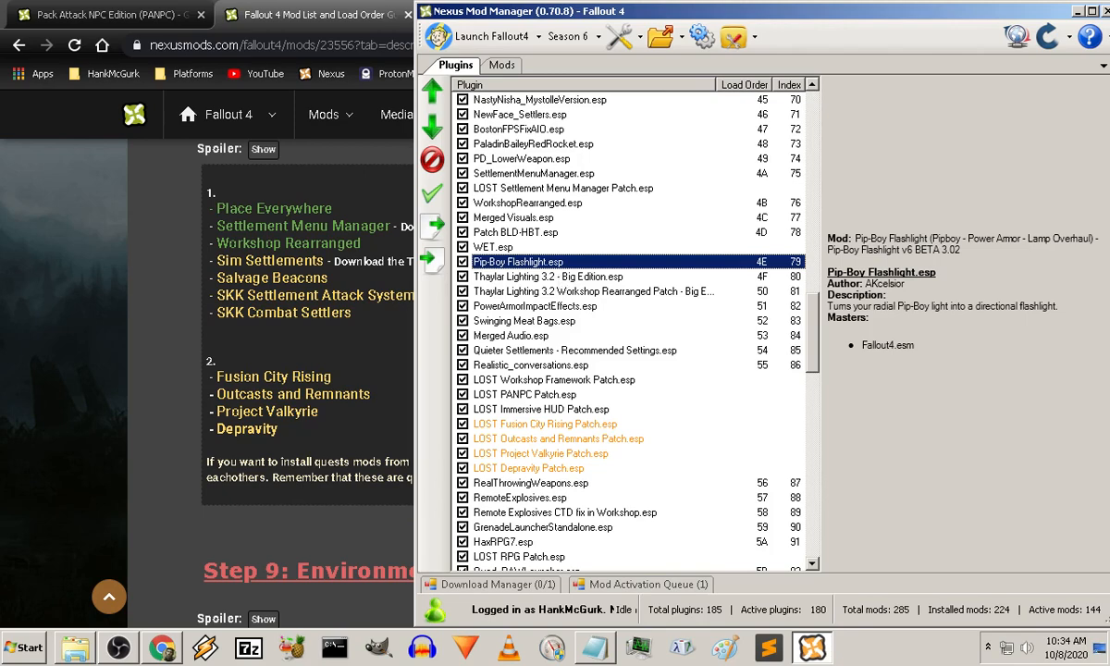
Step: Switch to the Mods tab grouped by category and widen the manager window over the browser
{"action": "left_click", "coordinate": [501, 64]}
{"action": "scroll", "coordinate": [712, 277], "scroll_direction": "up", "scroll_amount": 3}
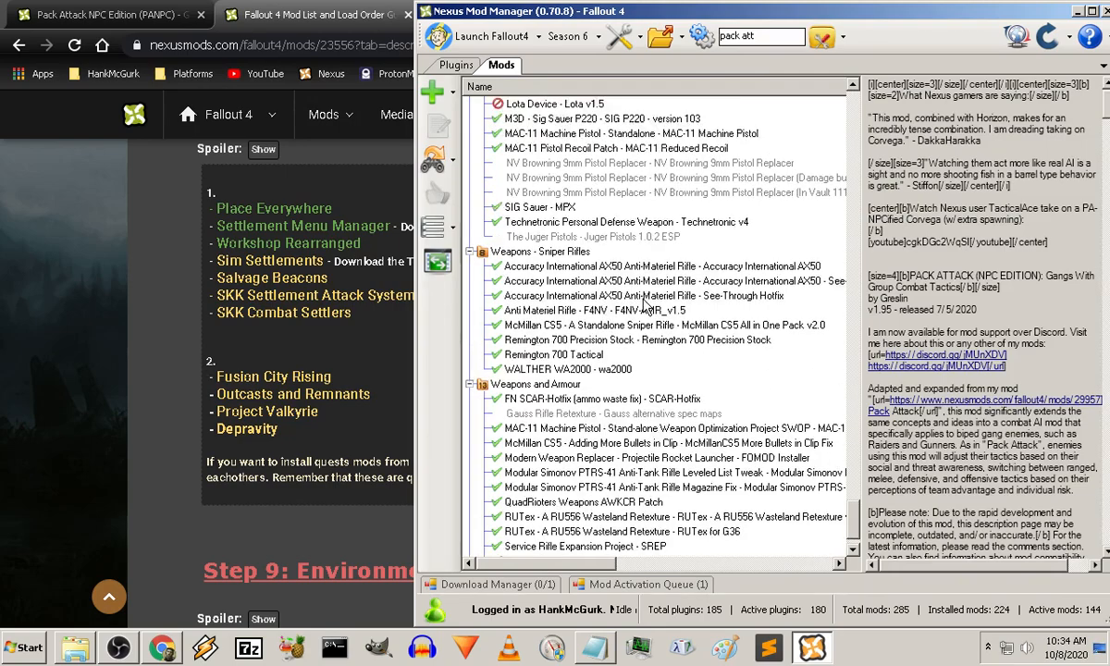
{"action": "scroll", "coordinate": [712, 278], "scroll_direction": "up", "scroll_amount": 3}
{"action": "scroll", "coordinate": [712, 278], "scroll_direction": "up", "scroll_amount": 3}
{"action": "scroll", "coordinate": [712, 278], "scroll_direction": "up", "scroll_amount": 2}
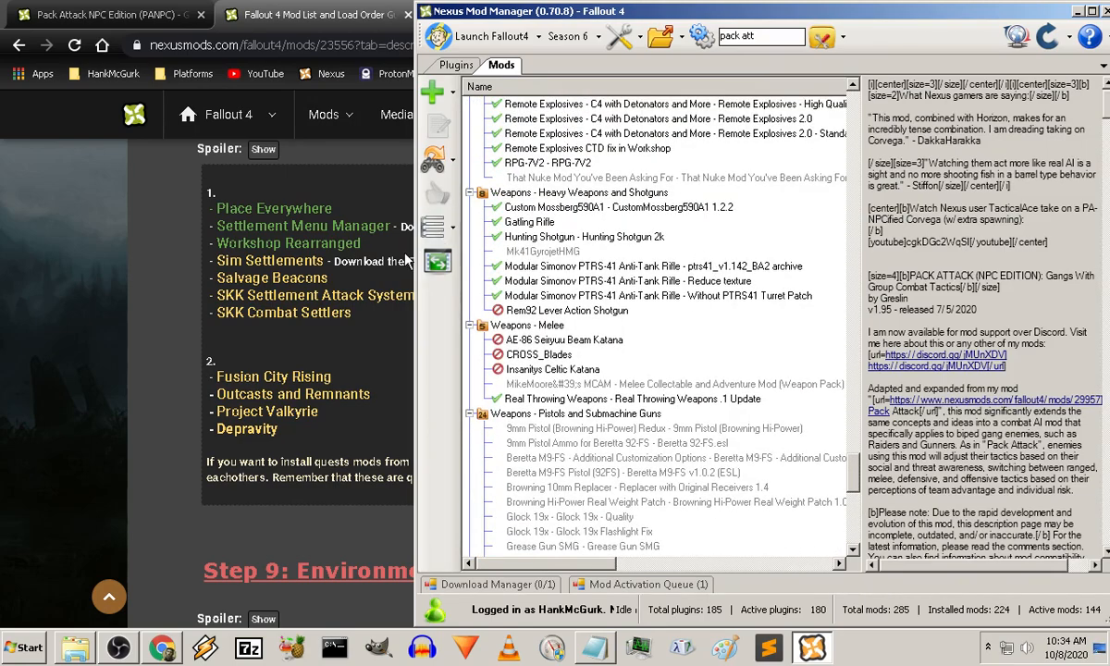
{"action": "left_click_drag", "start_coordinate": [415, 242], "coordinate": [88, 227]}
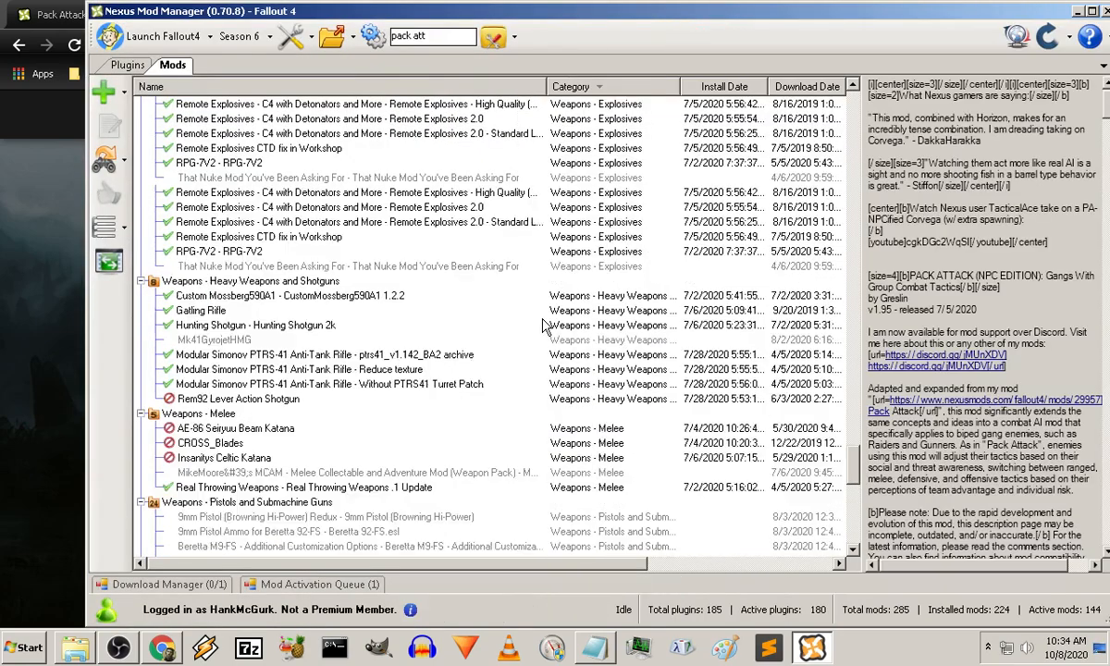
{"action": "scroll", "coordinate": [515, 326], "scroll_direction": "up", "scroll_amount": 4}
{"action": "scroll", "coordinate": [515, 325], "scroll_direction": "up", "scroll_amount": 4}
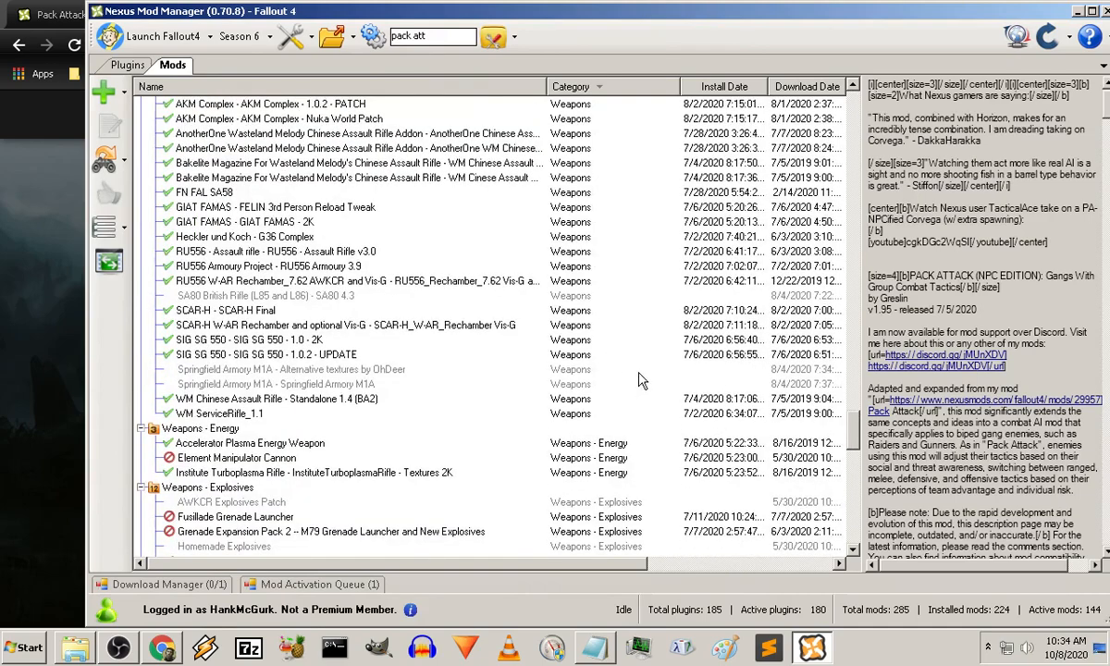
{"action": "scroll", "coordinate": [638, 370], "scroll_direction": "up", "scroll_amount": 5}
{"action": "scroll", "coordinate": [638, 370], "scroll_direction": "up", "scroll_amount": 3}
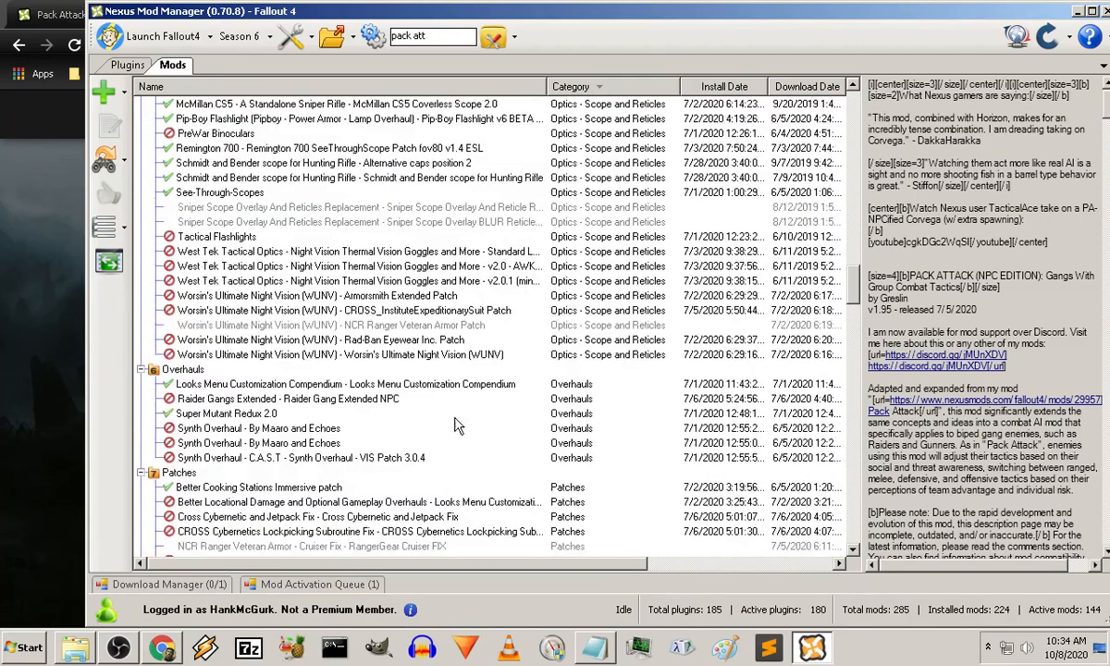
{"action": "scroll", "coordinate": [440, 407], "scroll_direction": "up", "scroll_amount": 3}
{"action": "scroll", "coordinate": [369, 323], "scroll_direction": "up", "scroll_amount": 4}
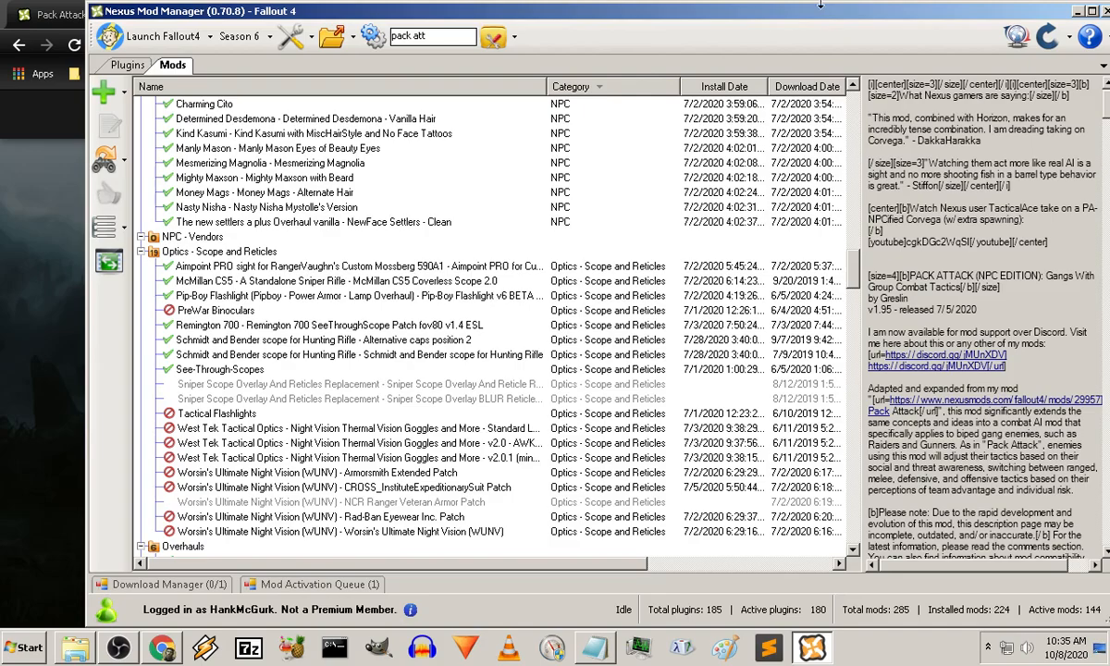
{"action": "scroll", "coordinate": [680, 360], "scroll_direction": "up", "scroll_amount": 5}
{"action": "scroll", "coordinate": [679, 361], "scroll_direction": "up", "scroll_amount": 5}
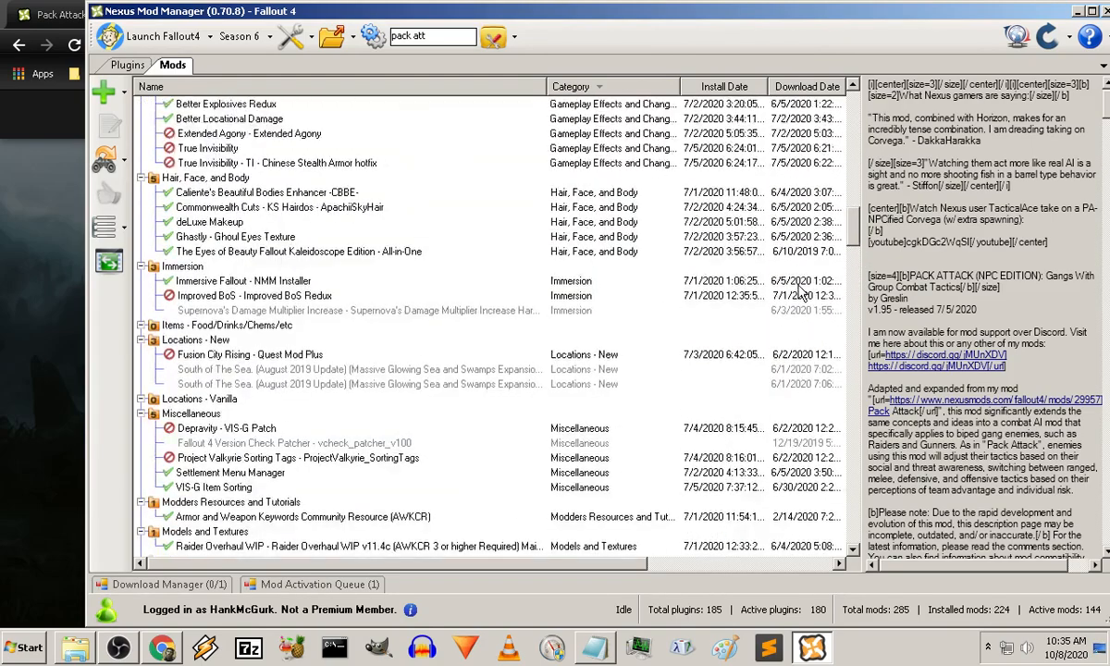
{"action": "scroll", "coordinate": [679, 361], "scroll_direction": "up", "scroll_amount": 5}
{"action": "scroll", "coordinate": [680, 361], "scroll_direction": "up", "scroll_amount": 5}
{"action": "scroll", "coordinate": [680, 361], "scroll_direction": "up", "scroll_amount": 3}
{"action": "scroll", "coordinate": [679, 361], "scroll_direction": "up", "scroll_amount": 5}
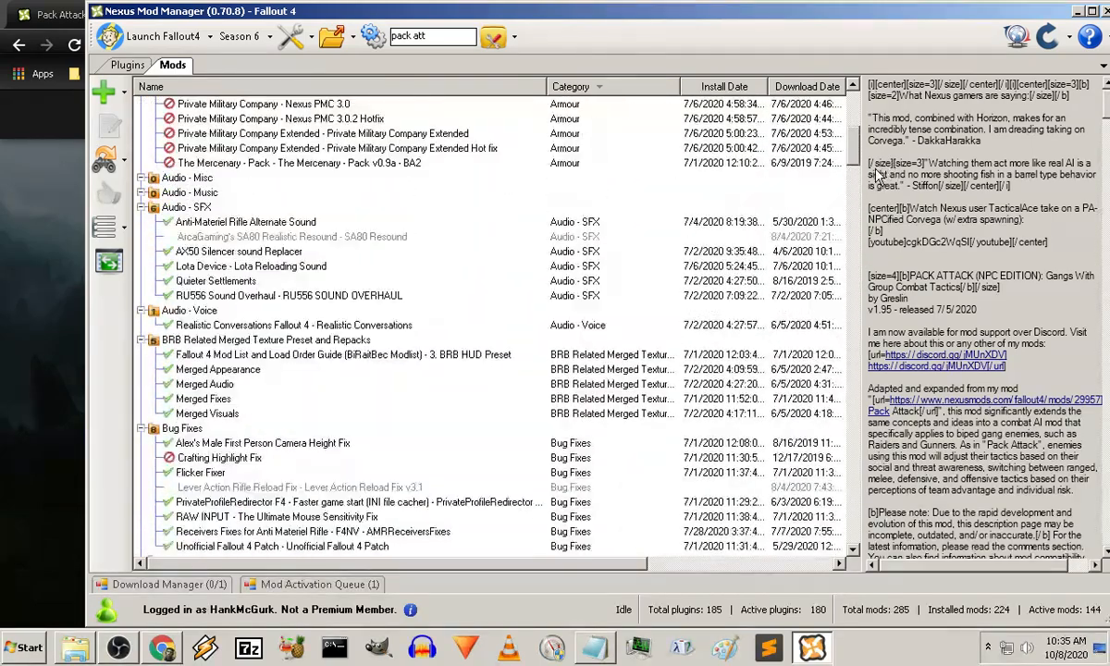
{"action": "scroll", "coordinate": [832, 277], "scroll_direction": "up", "scroll_amount": 3}
{"action": "scroll", "coordinate": [860, 137], "scroll_direction": "up", "scroll_amount": 5}
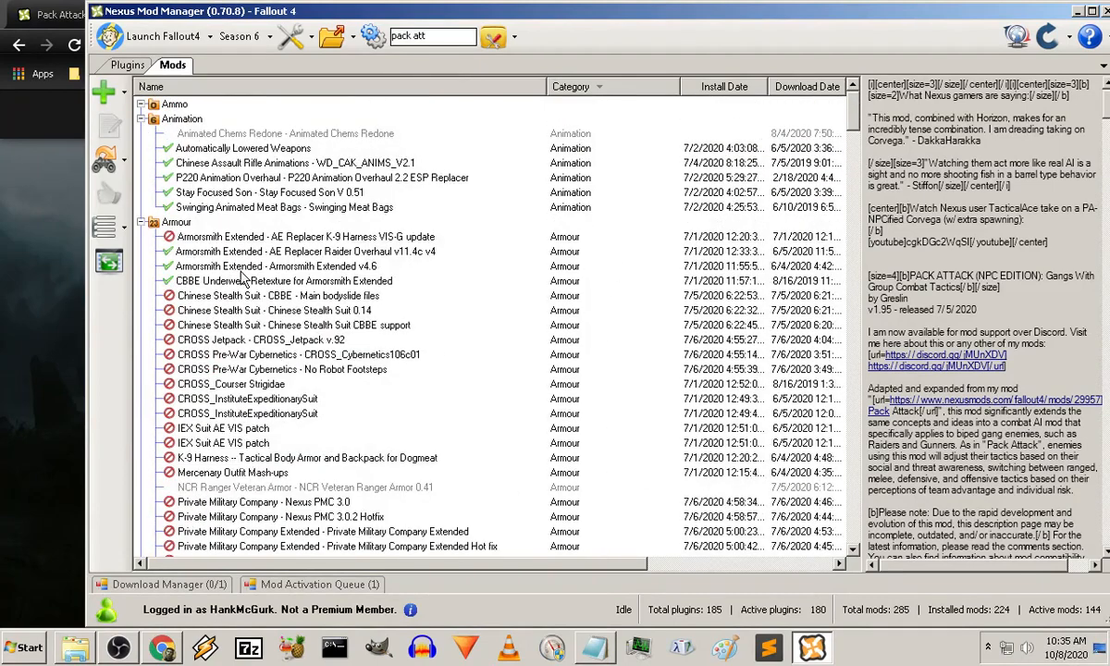
{"action": "scroll", "coordinate": [213, 226], "scroll_direction": "down", "scroll_amount": 2}
{"action": "scroll", "coordinate": [224, 282], "scroll_direction": "down", "scroll_amount": 2}
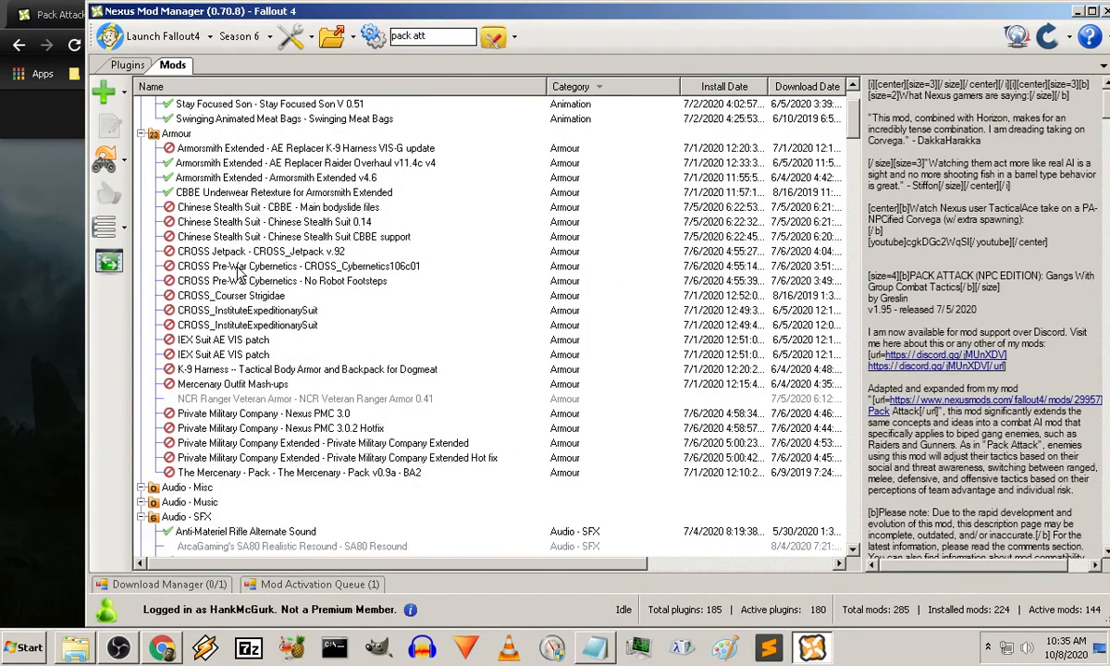
{"action": "scroll", "coordinate": [240, 268], "scroll_direction": "down", "scroll_amount": 3}
{"action": "scroll", "coordinate": [241, 268], "scroll_direction": "down", "scroll_amount": 2}
{"action": "scroll", "coordinate": [241, 268], "scroll_direction": "down", "scroll_amount": 1}
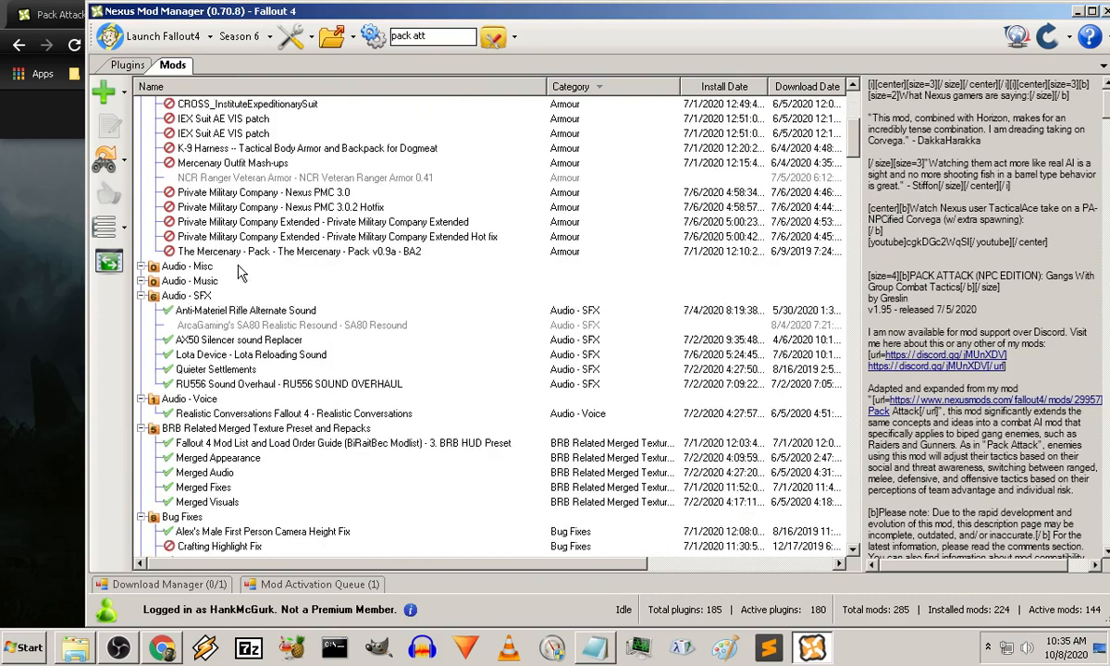
{"action": "scroll", "coordinate": [262, 342], "scroll_direction": "down", "scroll_amount": 1}
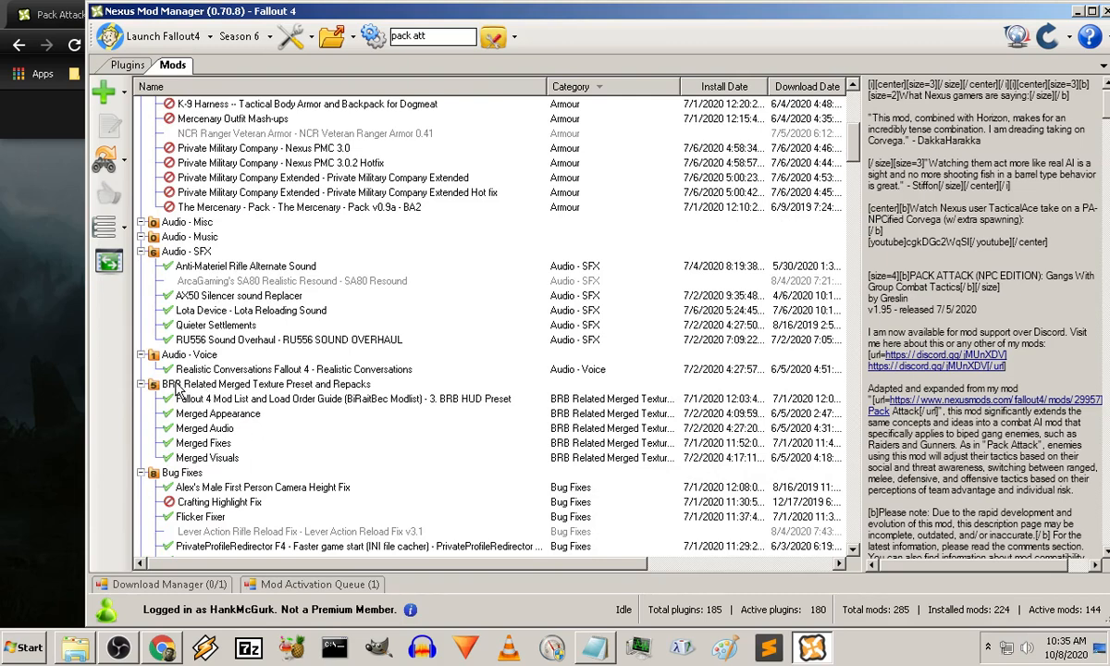
{"action": "scroll", "coordinate": [222, 416], "scroll_direction": "down", "scroll_amount": 2}
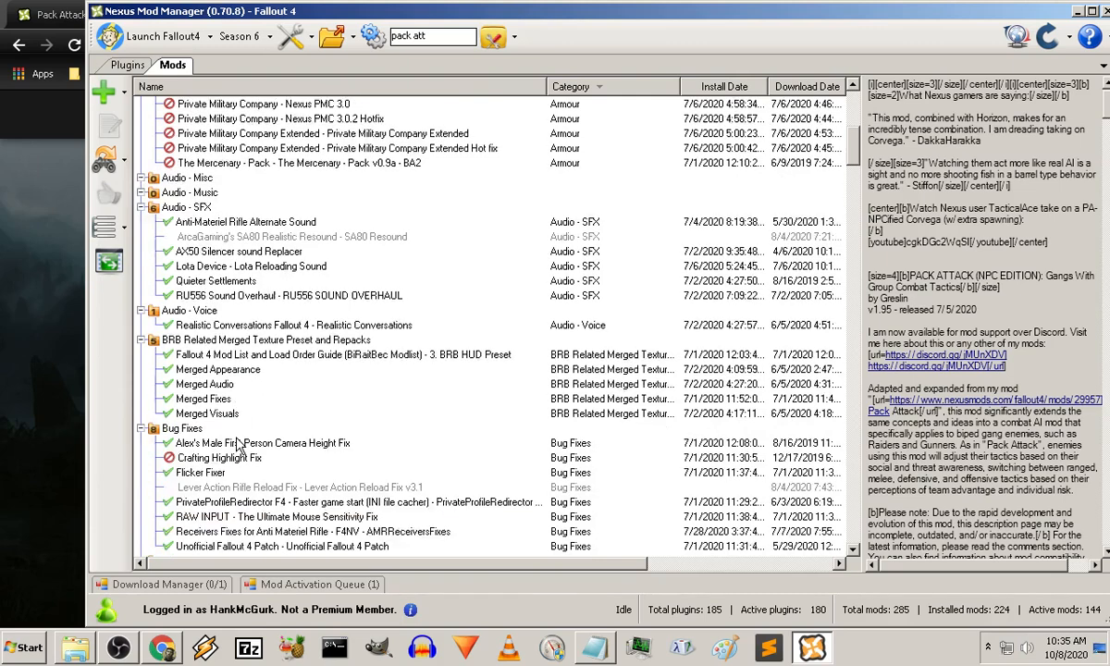
{"action": "scroll", "coordinate": [369, 444], "scroll_direction": "down", "scroll_amount": 1}
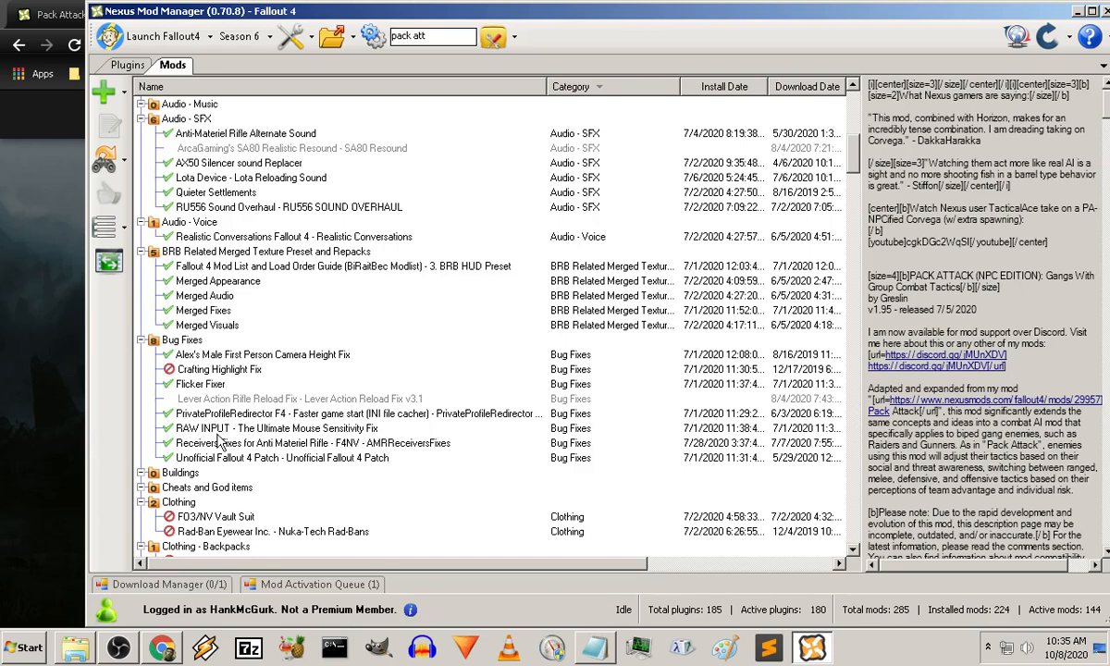
{"action": "scroll", "coordinate": [384, 370], "scroll_direction": "down", "scroll_amount": 3}
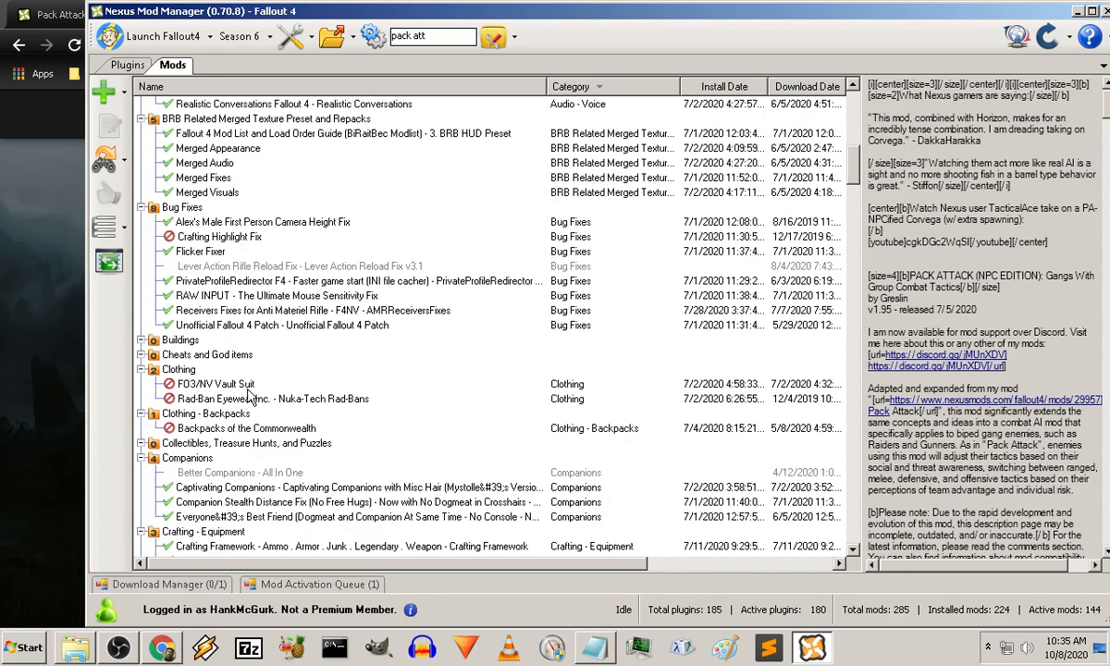
{"action": "scroll", "coordinate": [352, 375], "scroll_direction": "down", "scroll_amount": 2}
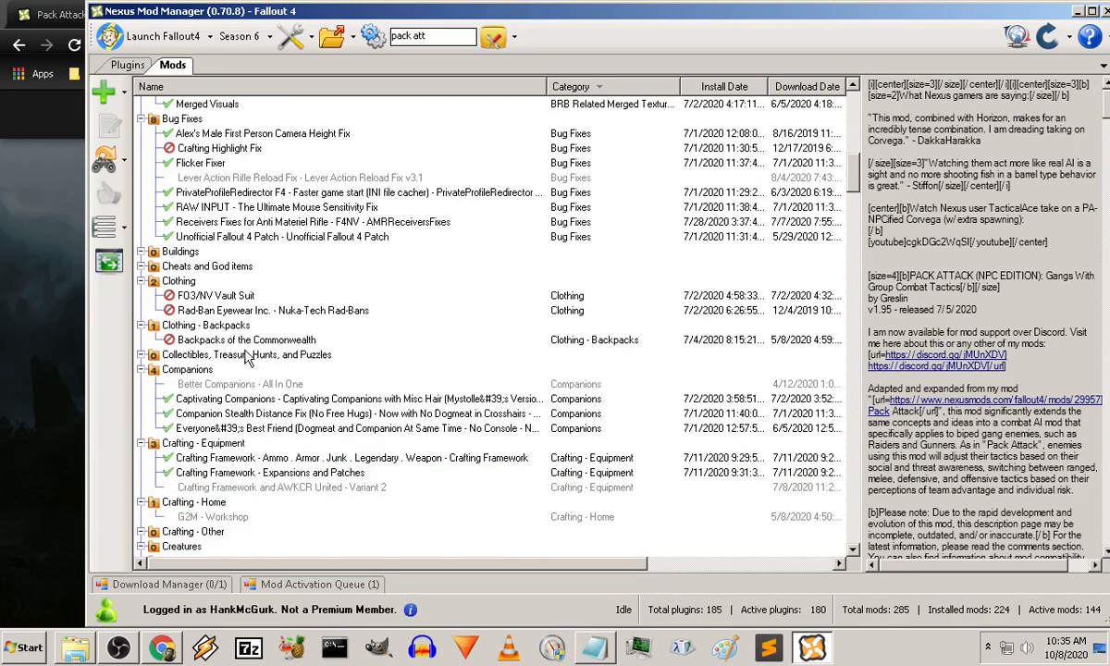
{"action": "scroll", "coordinate": [221, 347], "scroll_direction": "down", "scroll_amount": 1}
{"action": "scroll", "coordinate": [277, 333], "scroll_direction": "down", "scroll_amount": 1}
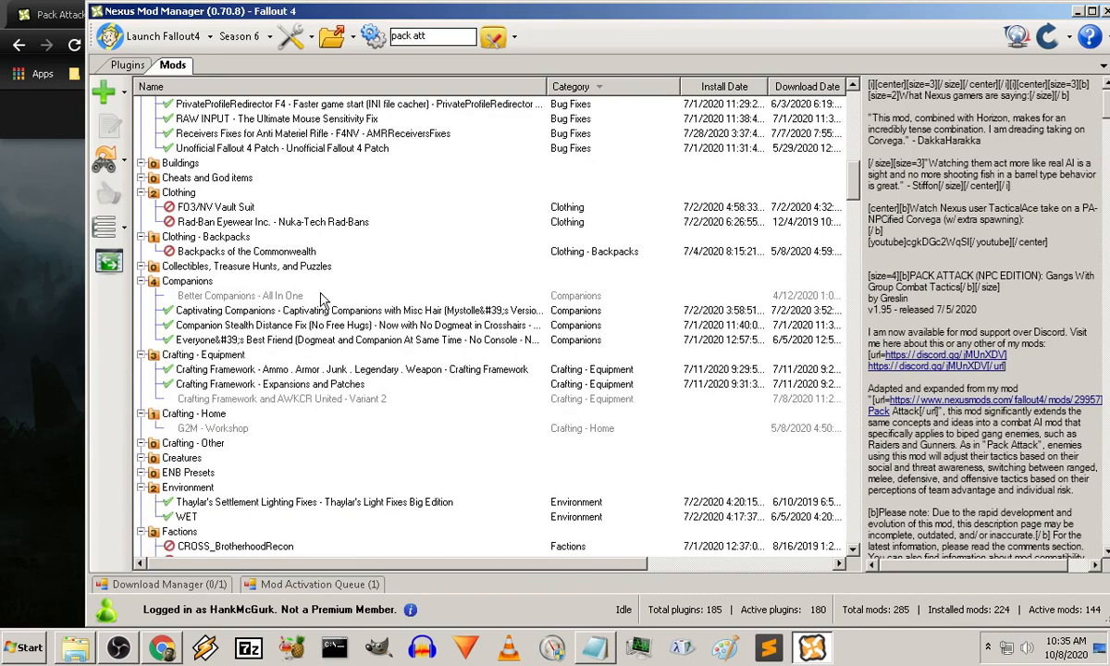
{"action": "scroll", "coordinate": [374, 361], "scroll_direction": "down", "scroll_amount": 2}
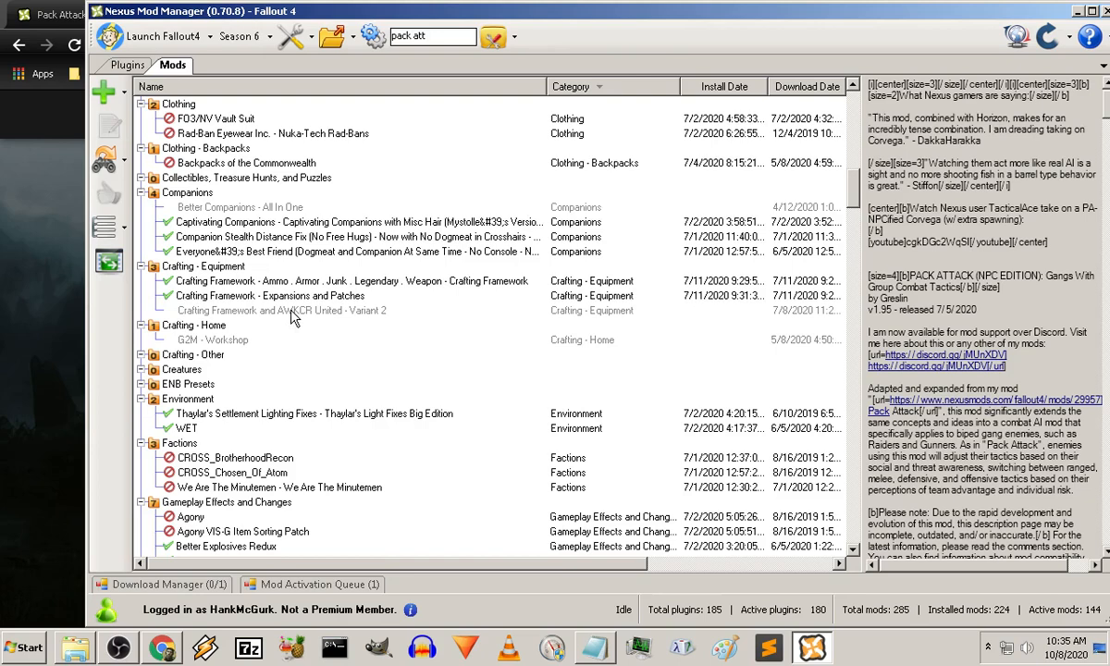
{"action": "scroll", "coordinate": [481, 358], "scroll_direction": "down", "scroll_amount": 1}
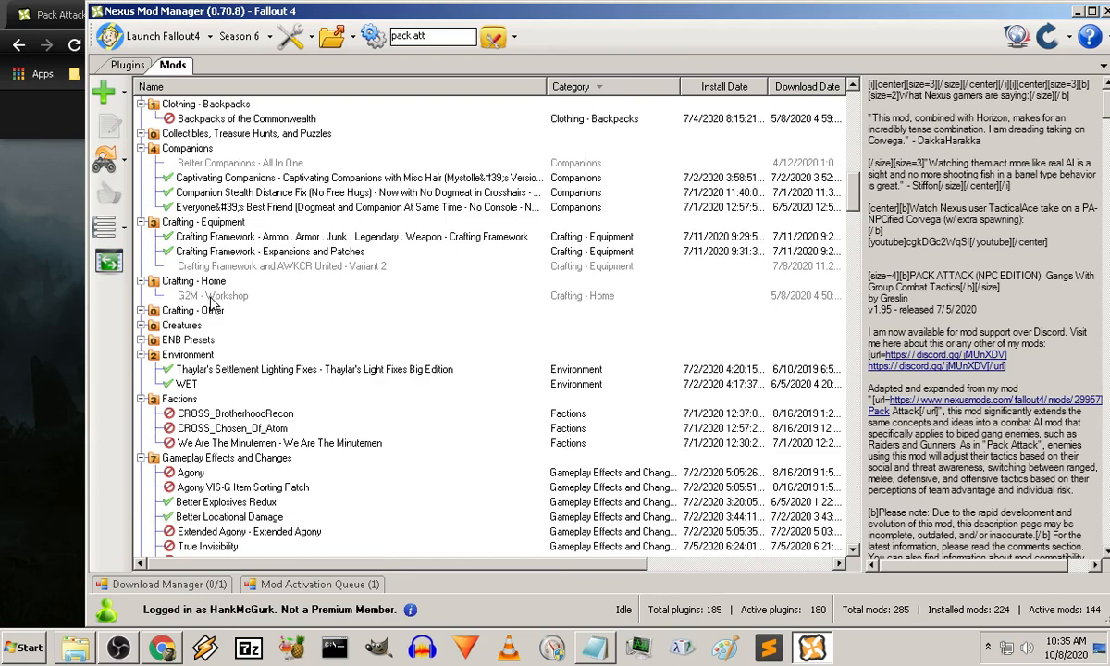
{"action": "scroll", "coordinate": [278, 296], "scroll_direction": "down", "scroll_amount": 1}
{"action": "scroll", "coordinate": [277, 296], "scroll_direction": "down", "scroll_amount": 1}
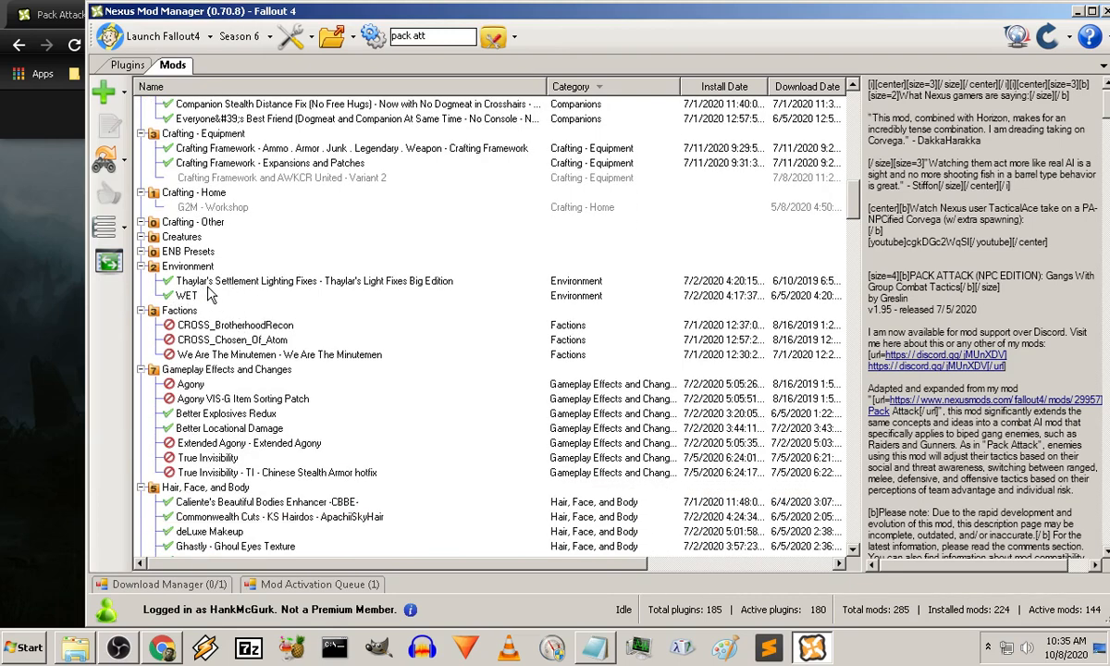
{"action": "scroll", "coordinate": [231, 278], "scroll_direction": "down", "scroll_amount": 1}
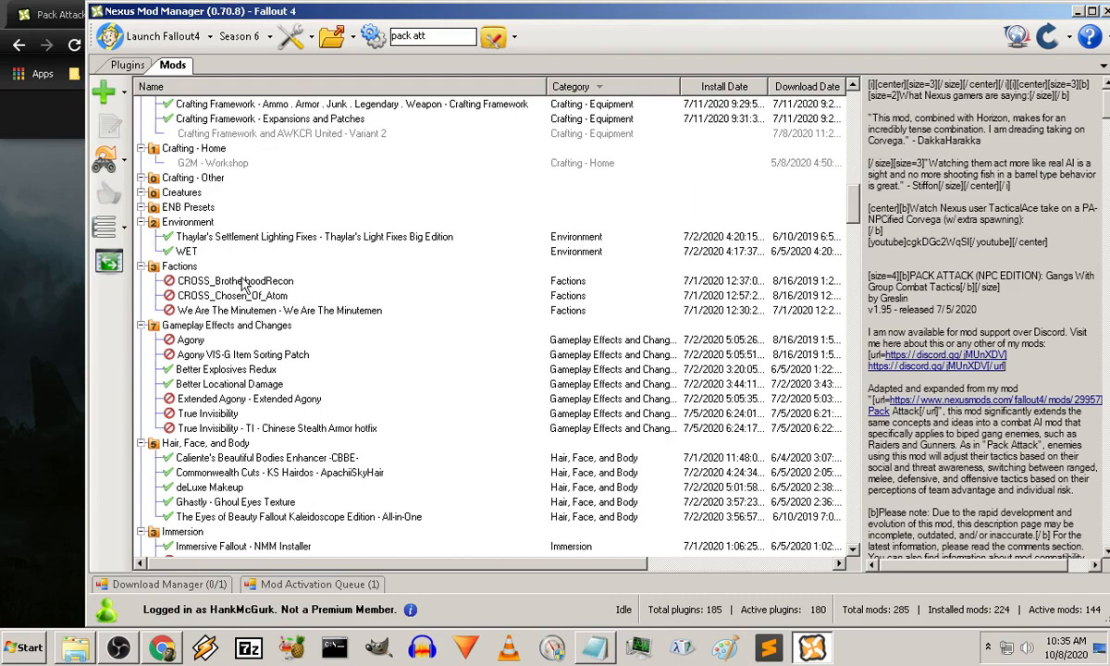
{"action": "scroll", "coordinate": [305, 337], "scroll_direction": "down", "scroll_amount": 1}
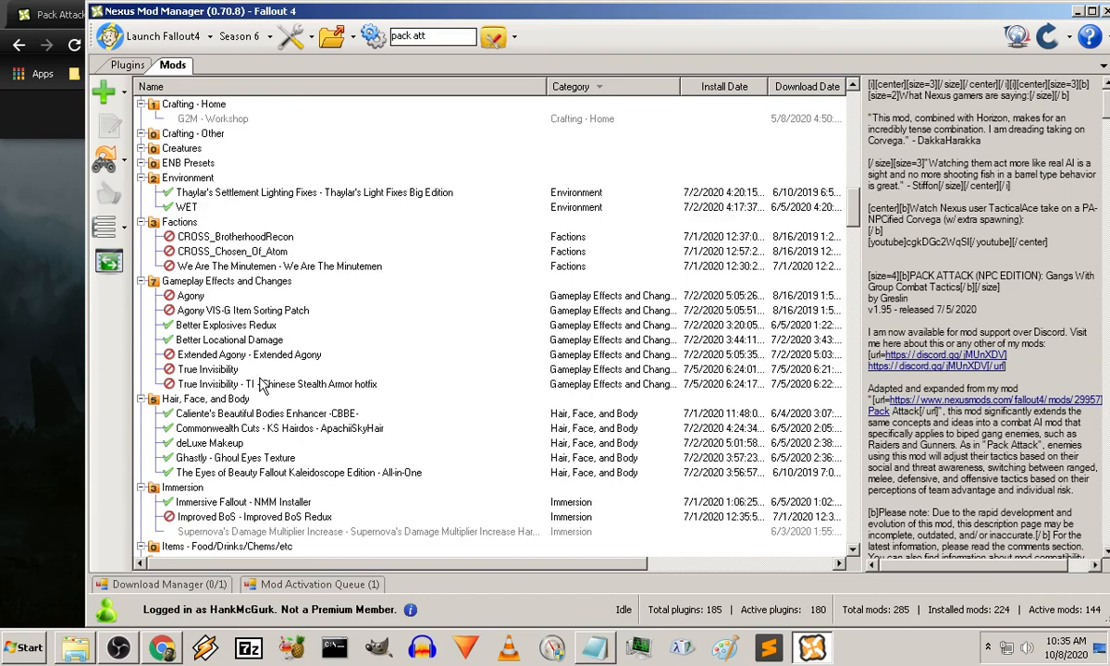
{"action": "scroll", "coordinate": [282, 343], "scroll_direction": "down", "scroll_amount": 1}
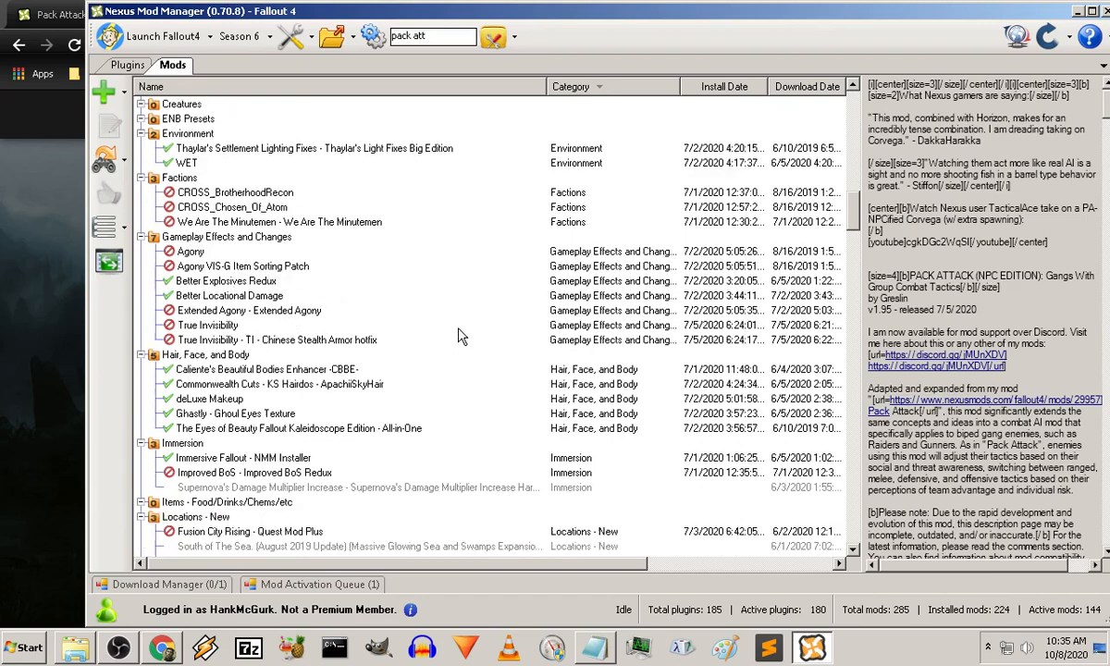
{"action": "scroll", "coordinate": [453, 335], "scroll_direction": "down", "scroll_amount": 2}
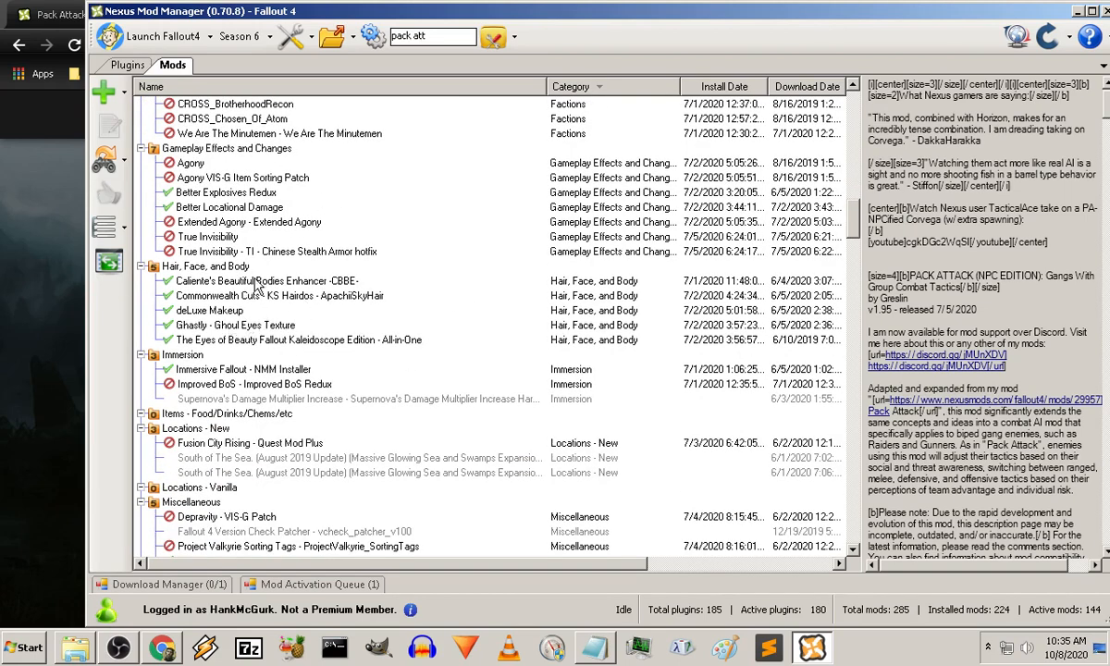
{"action": "scroll", "coordinate": [516, 406], "scroll_direction": "down", "scroll_amount": 2}
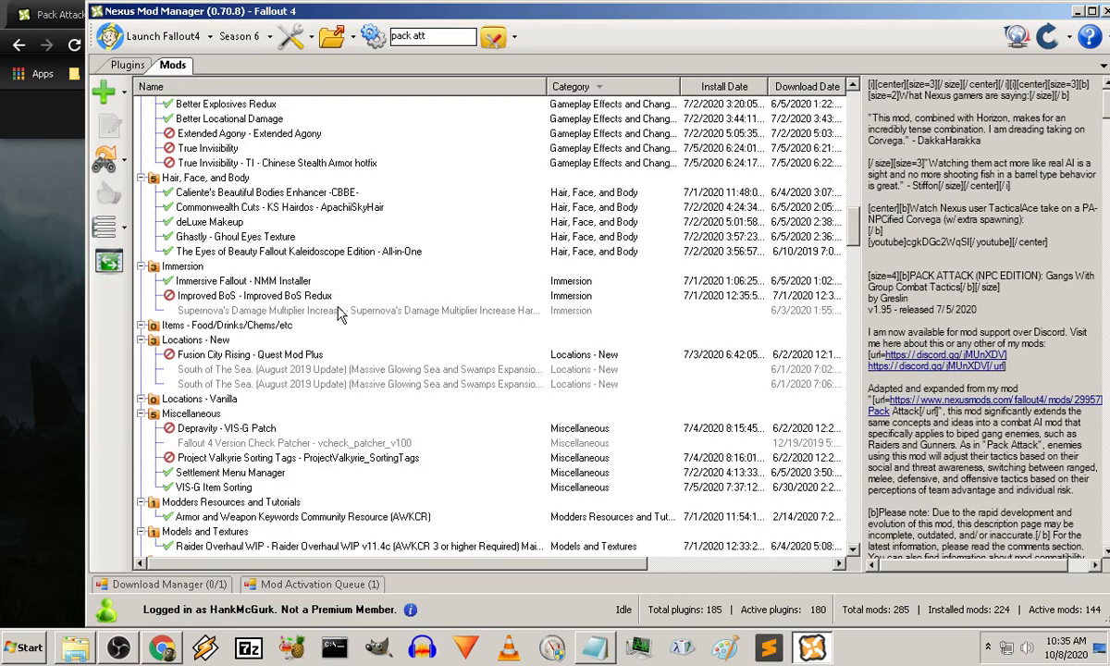
{"action": "scroll", "coordinate": [377, 333], "scroll_direction": "down", "scroll_amount": 1}
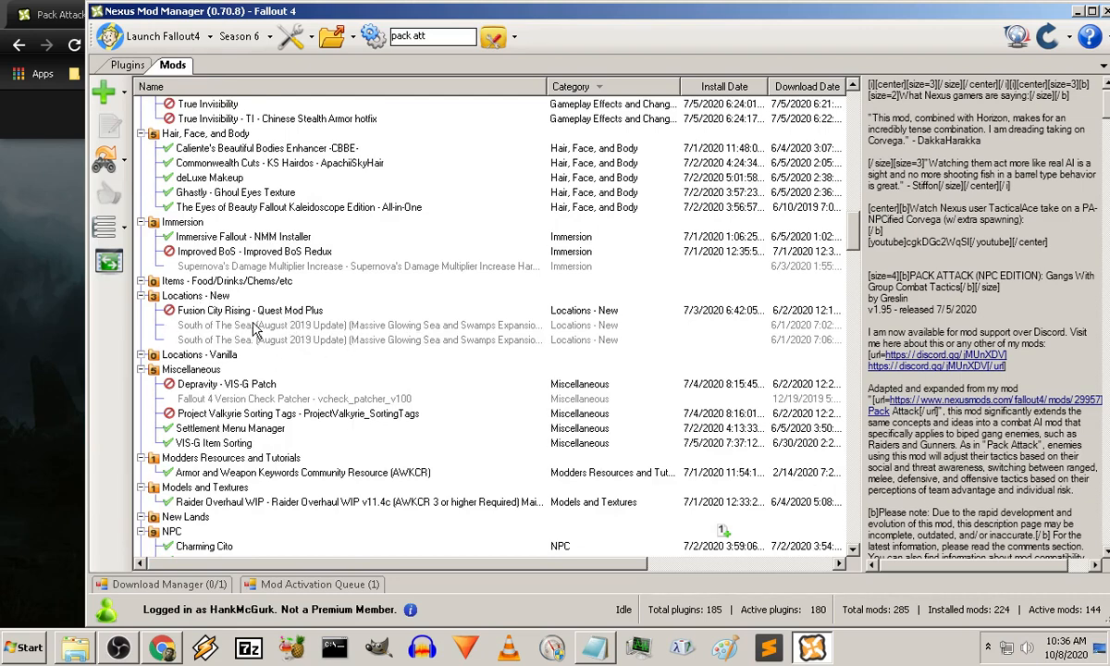
{"action": "scroll", "coordinate": [333, 342], "scroll_direction": "down", "scroll_amount": 1}
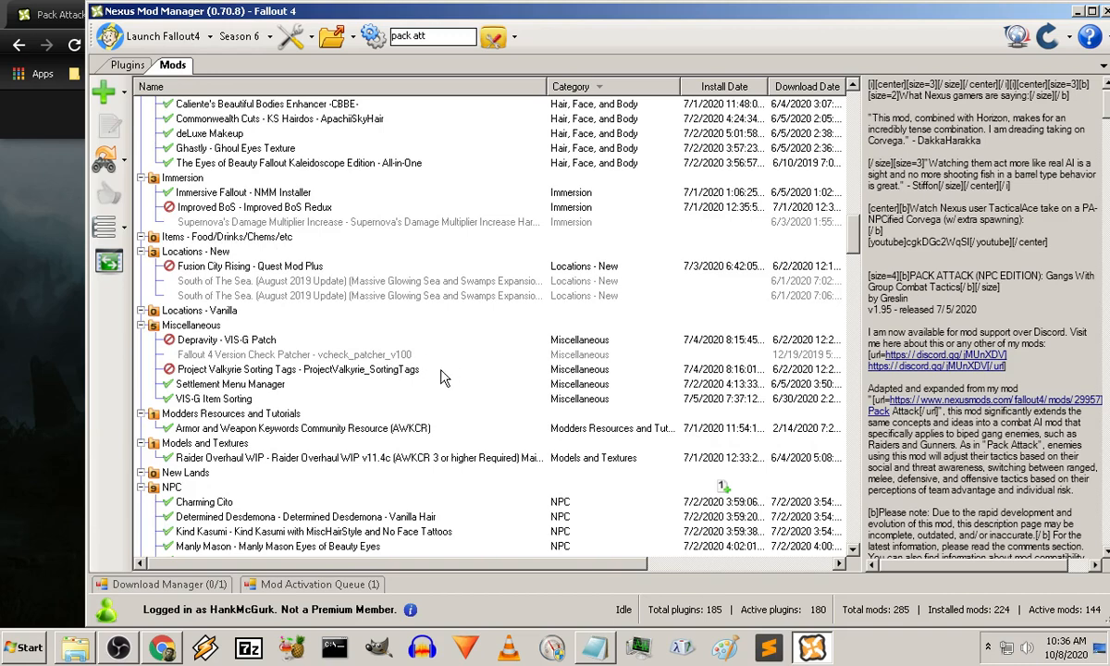
{"action": "scroll", "coordinate": [419, 370], "scroll_direction": "down", "scroll_amount": 1}
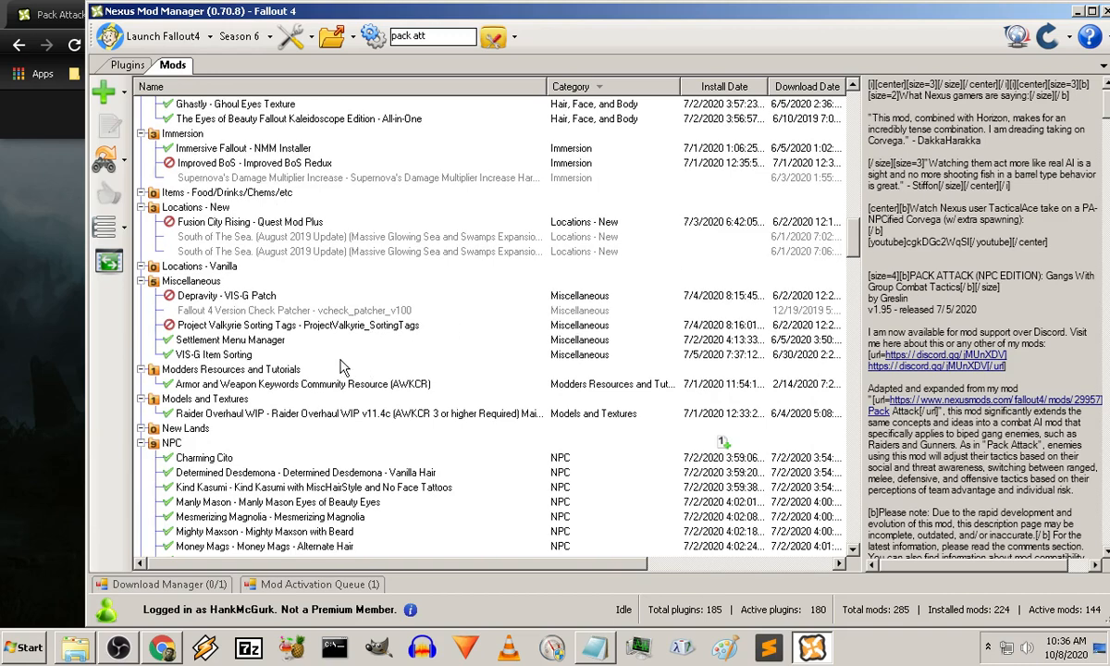
{"action": "scroll", "coordinate": [268, 356], "scroll_direction": "down", "scroll_amount": 1}
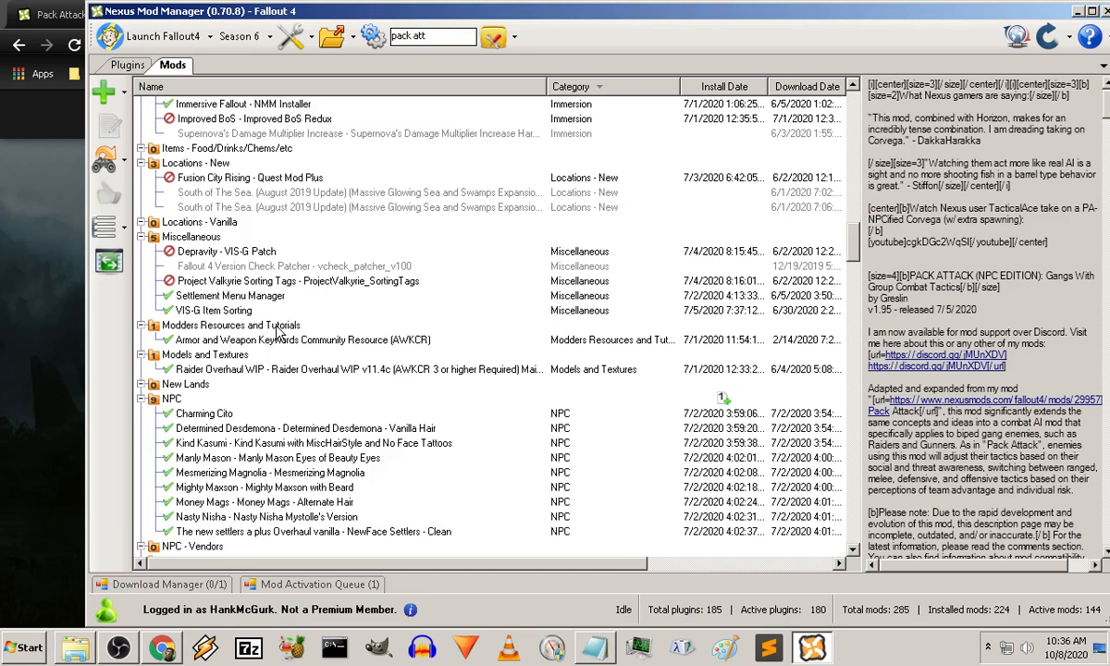
Step: Select the AWKCR mod under Modders Resources and Tutorials and make its name editable to copy it
{"action": "left_click", "coordinate": [297, 340]}
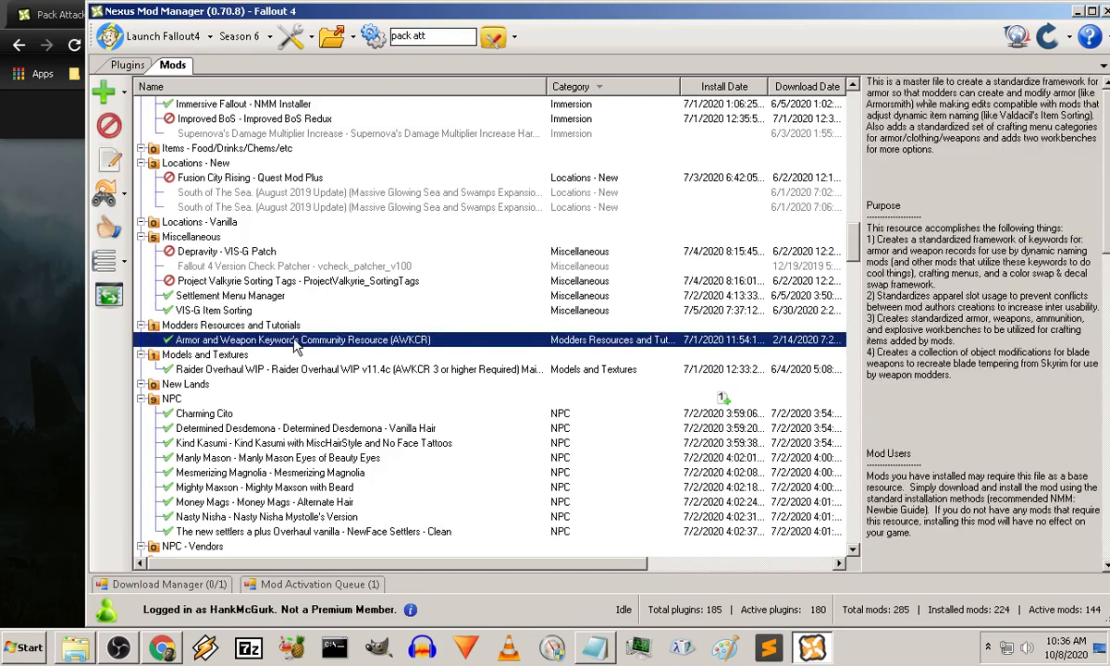
{"action": "left_click", "coordinate": [222, 325]}
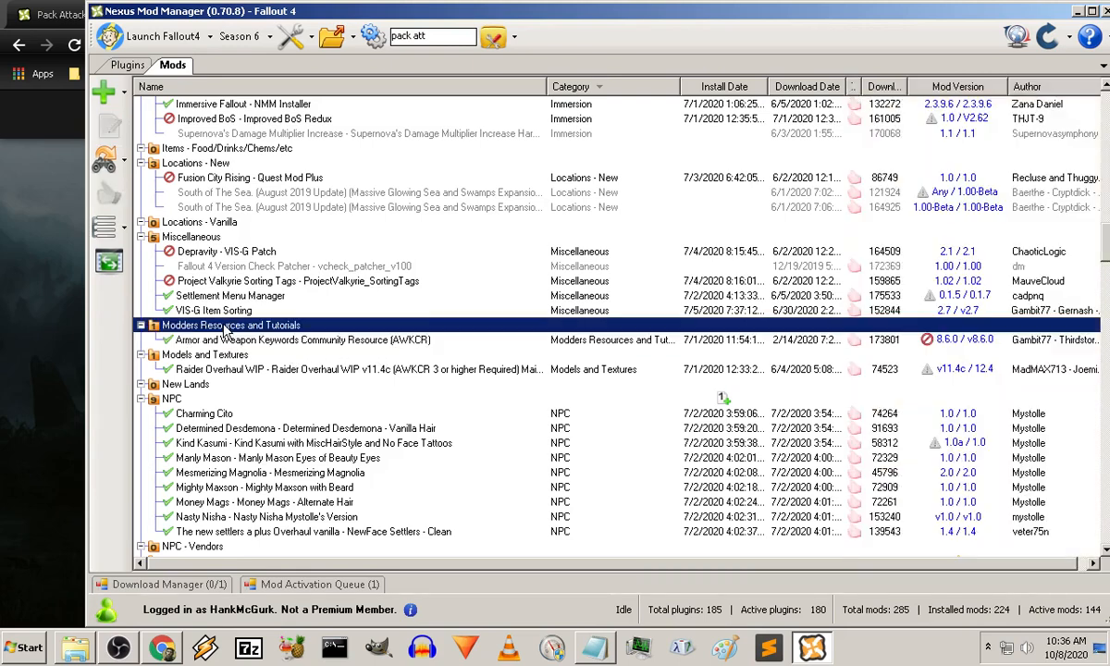
{"action": "scroll", "coordinate": [303, 358], "scroll_direction": "down", "scroll_amount": 1}
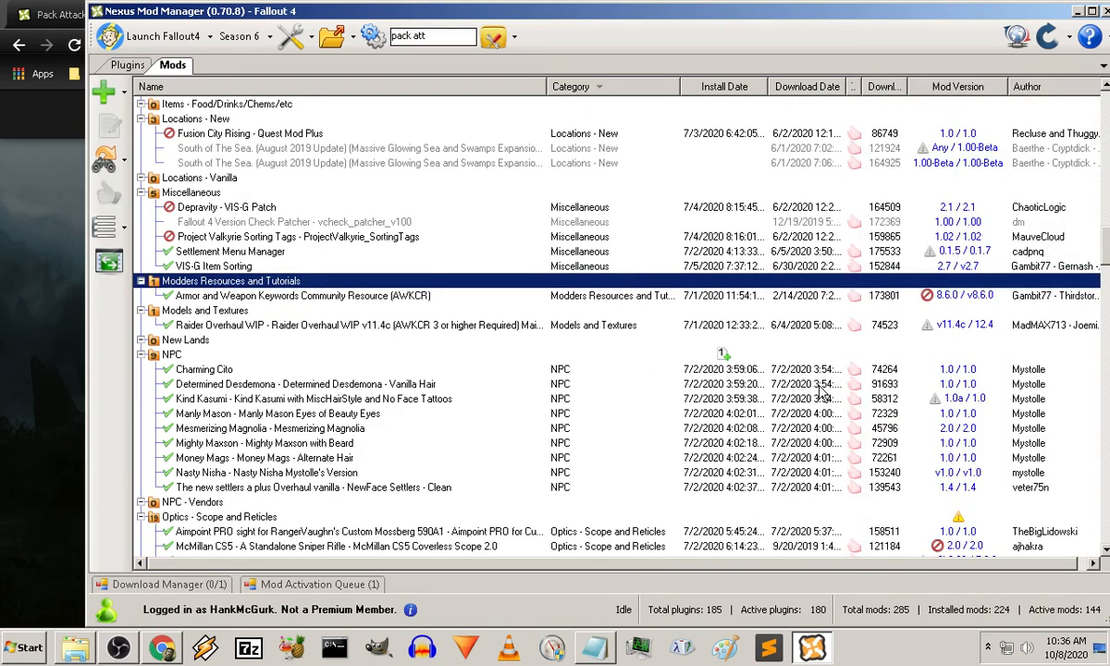
{"action": "mouse_move", "coordinate": [1104, 266]}
{"action": "left_mouse_down"}
{"action": "mouse_move", "coordinate": [1105, 86]}
{"action": "mouse_move", "coordinate": [1105, 258]}
{"action": "left_mouse_up"}
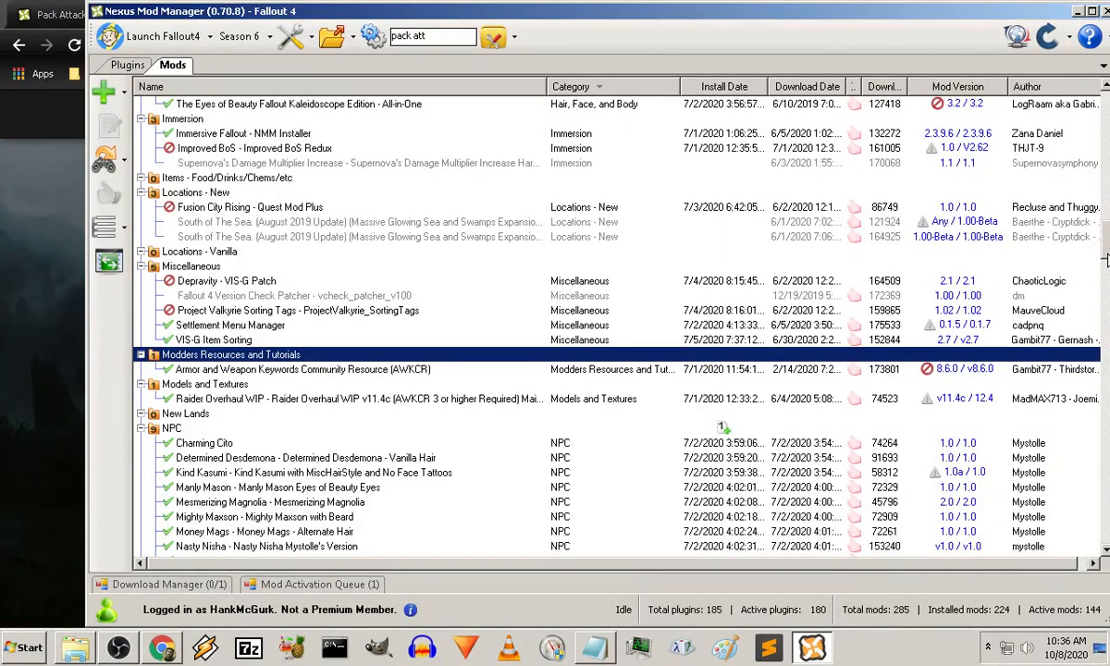
{"action": "left_click", "coordinate": [911, 371]}
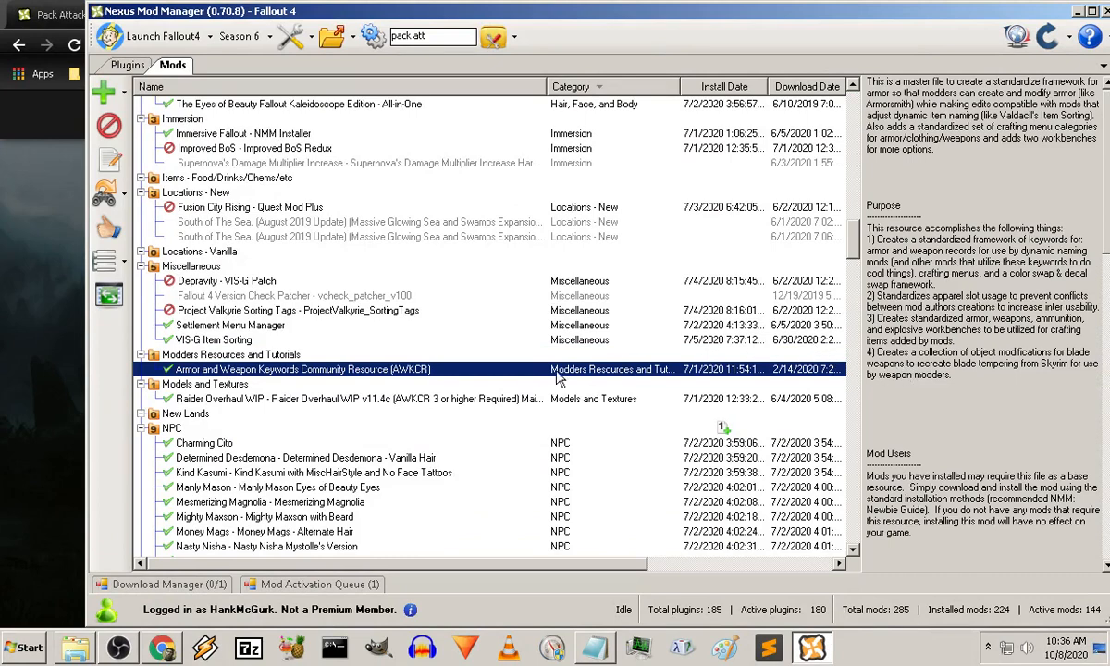
{"action": "left_click", "coordinate": [418, 373]}
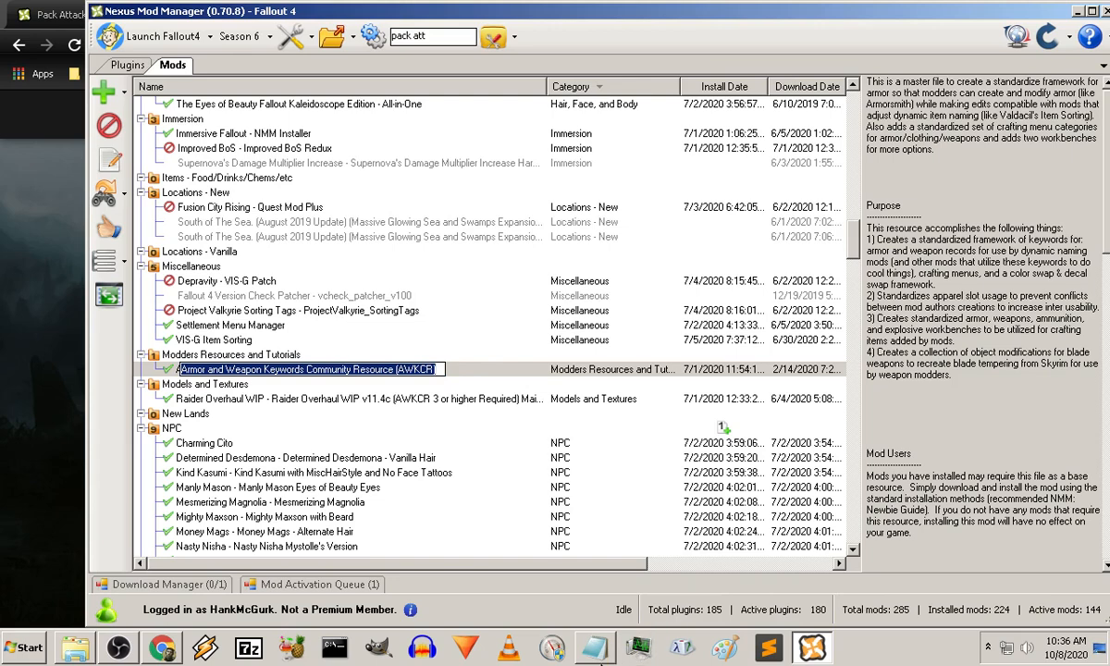
Step: Paste the AWKCR entry on a new line below Pack Attack in the notes and select its mod name
{"action": "left_click", "coordinate": [595, 647]}
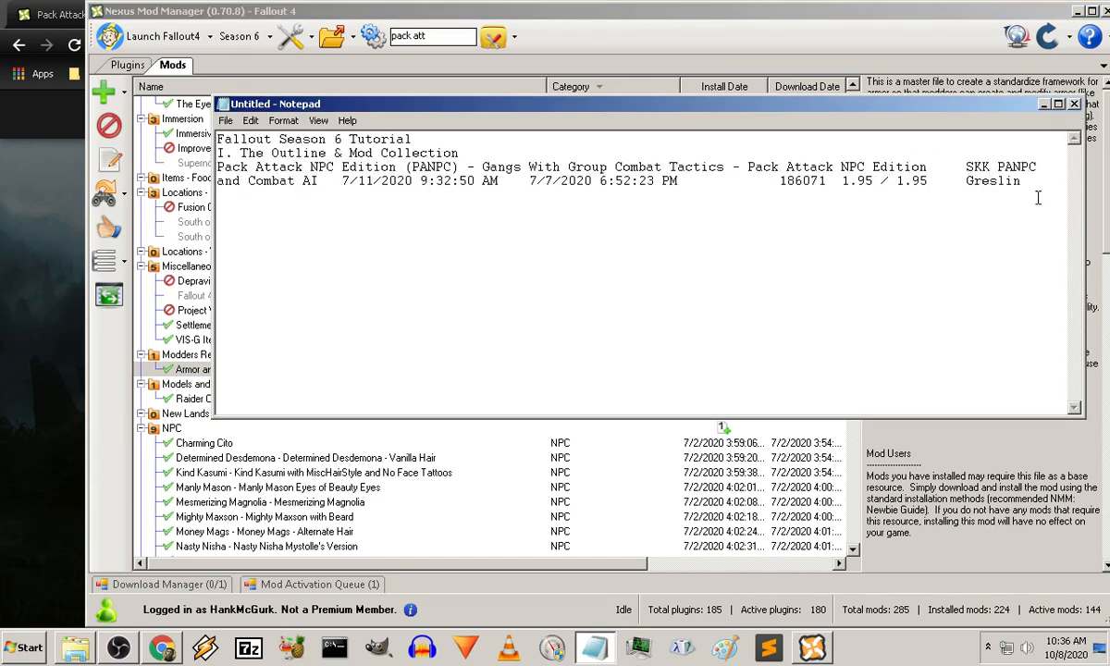
{"action": "left_click", "coordinate": [1033, 181]}
{"action": "key", "text": "Return"}
{"action": "key", "text": "ctrl+v"}
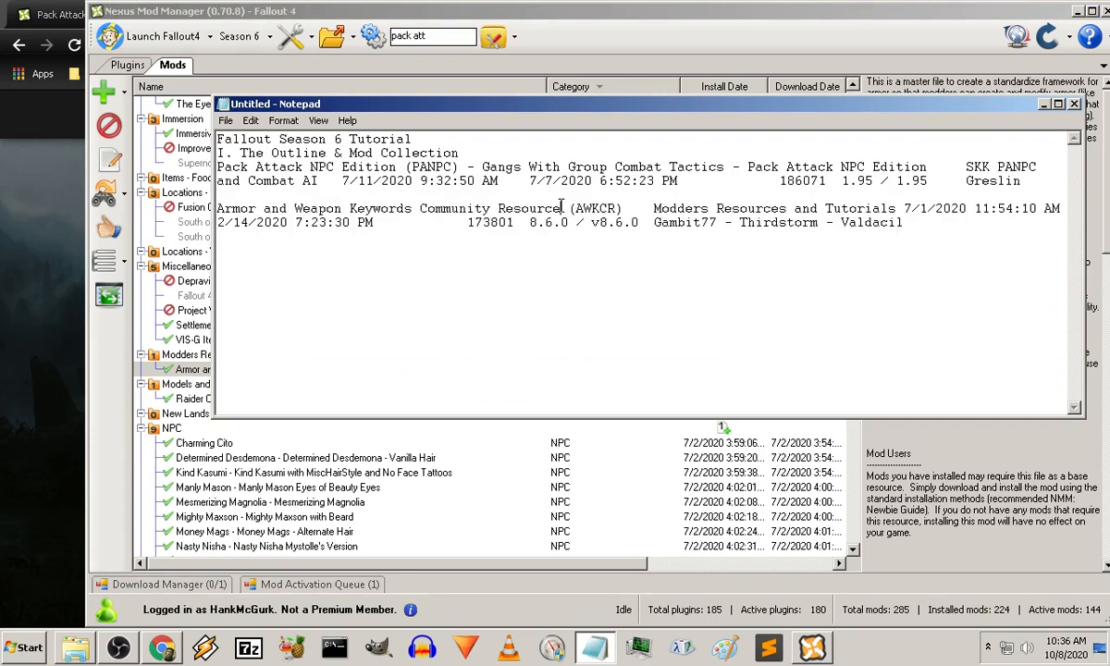
{"action": "left_click_drag", "start_coordinate": [562, 207], "coordinate": [342, 192]}
{"action": "key", "text": "ctrl+c"}
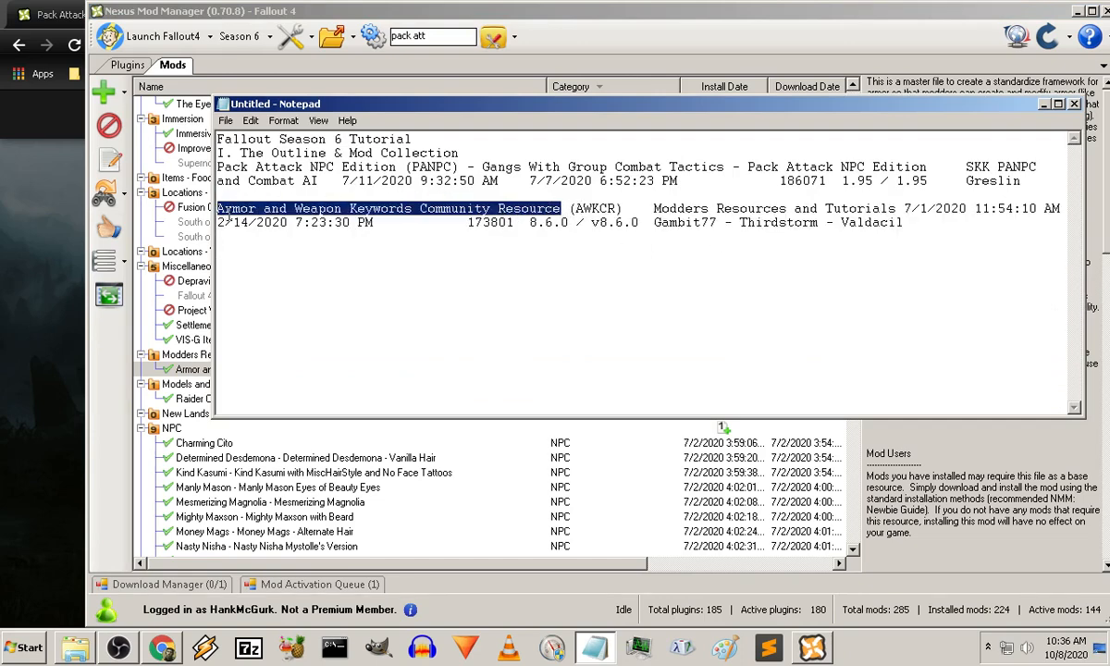
Step: Search Nexus Mods for the copied AWKCR name, open its mod page and shrink the browser out of full screen
{"action": "left_click", "coordinate": [56, 13]}
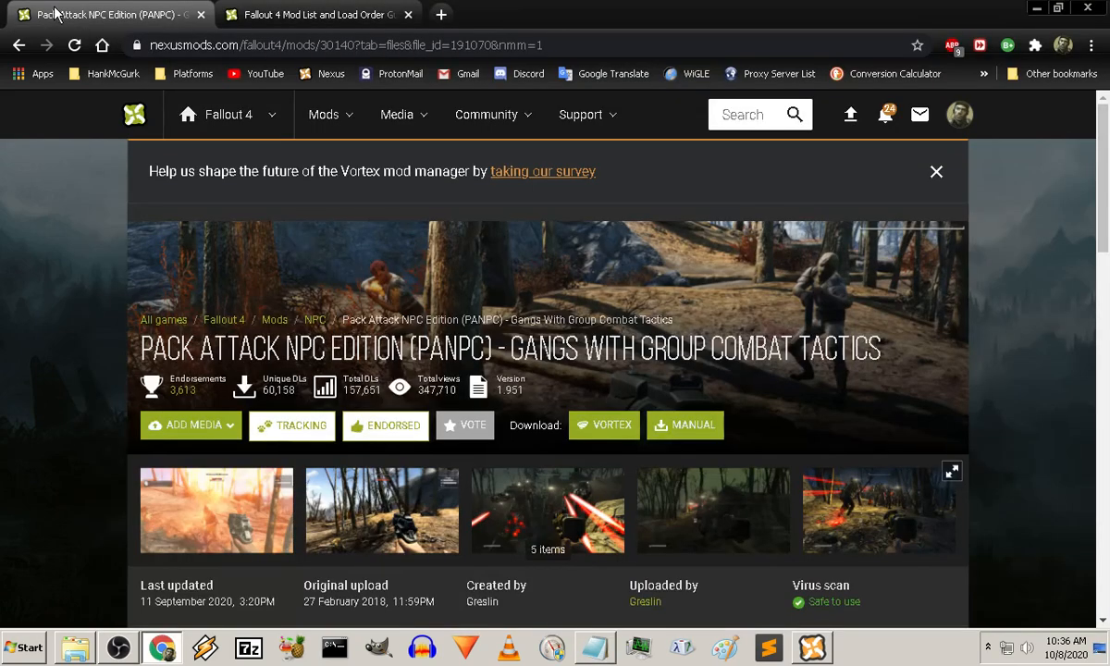
{"action": "left_click", "coordinate": [722, 118]}
{"action": "key", "text": "ctrl+v"}
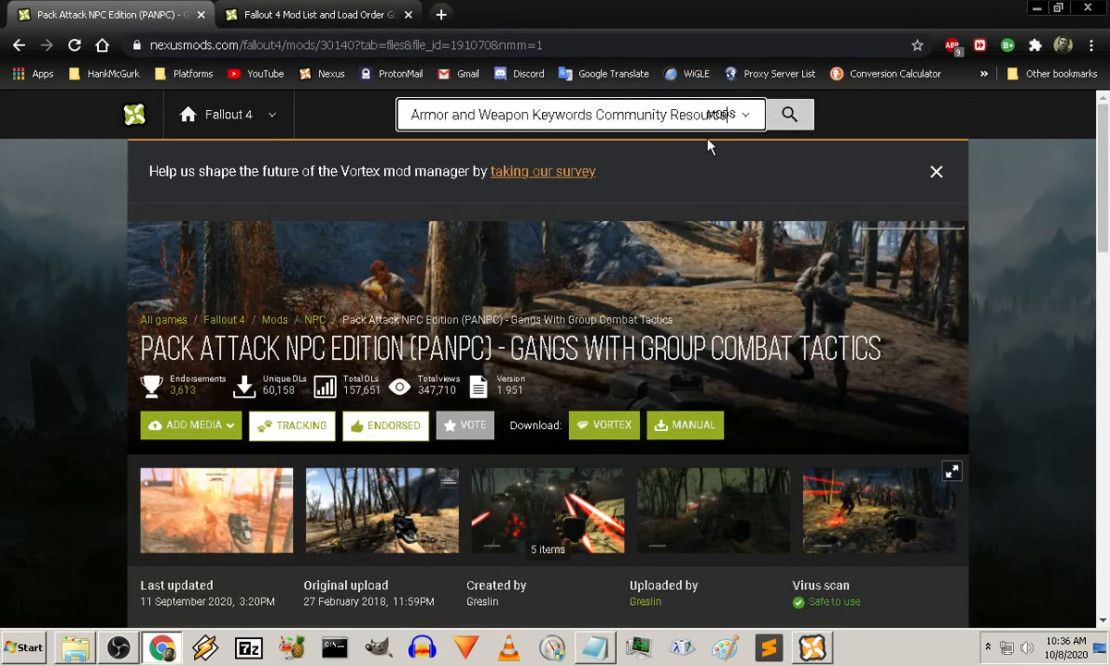
{"action": "key", "text": "Return"}
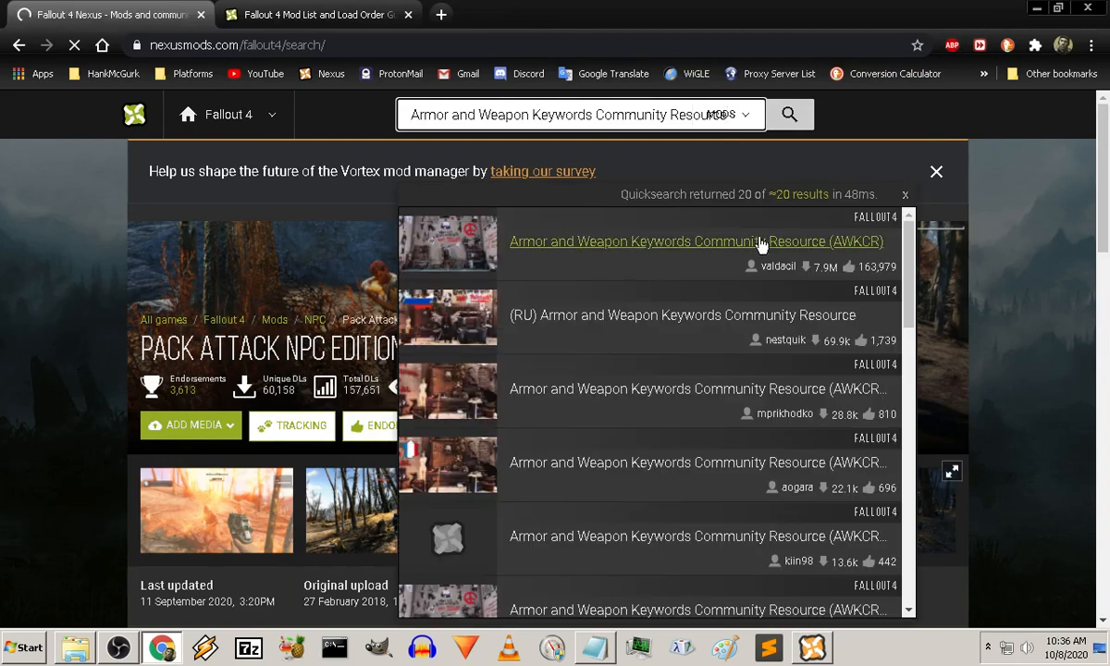
{"action": "scroll", "coordinate": [761, 242], "scroll_direction": "down", "scroll_amount": 2}
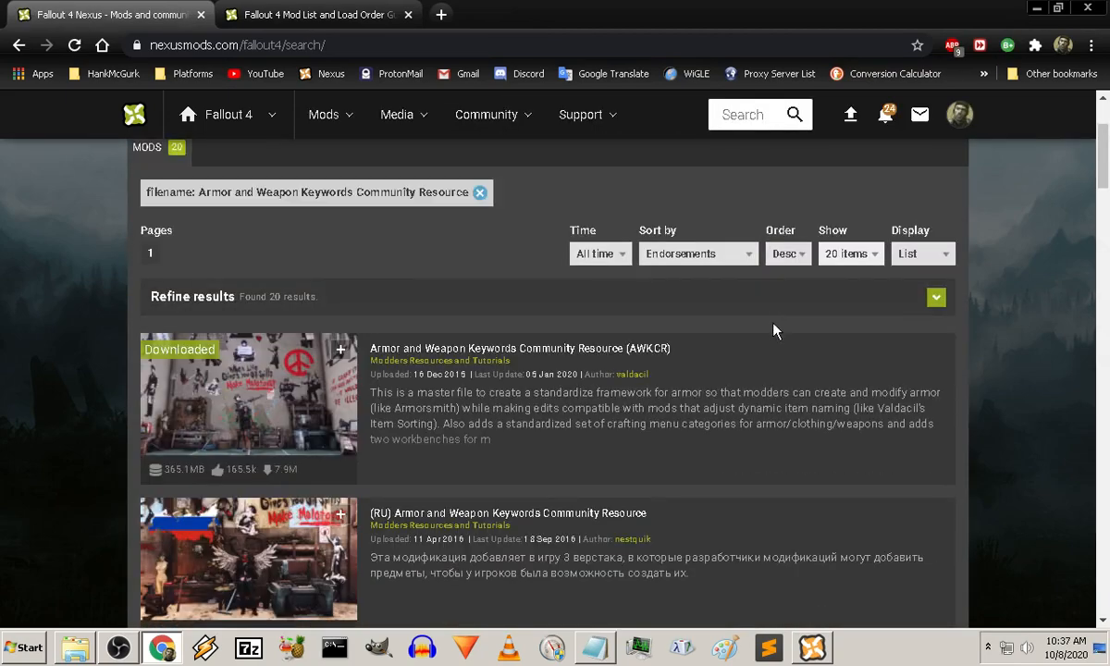
{"action": "left_click", "coordinate": [637, 352]}
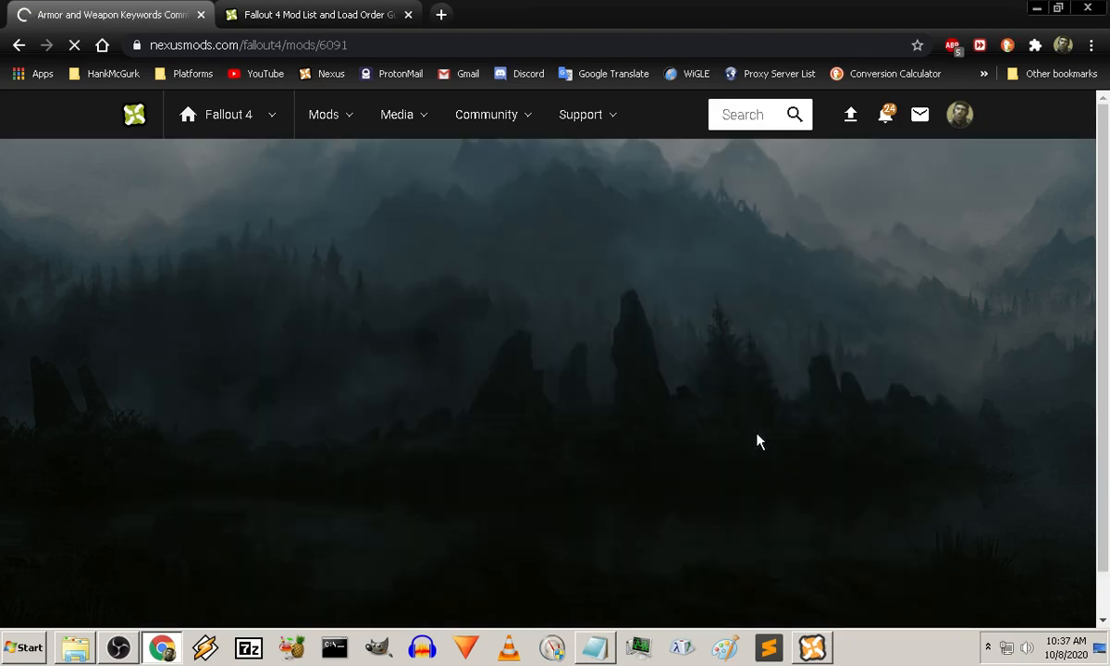
{"action": "scroll", "coordinate": [135, 289], "scroll_direction": "down", "scroll_amount": 3}
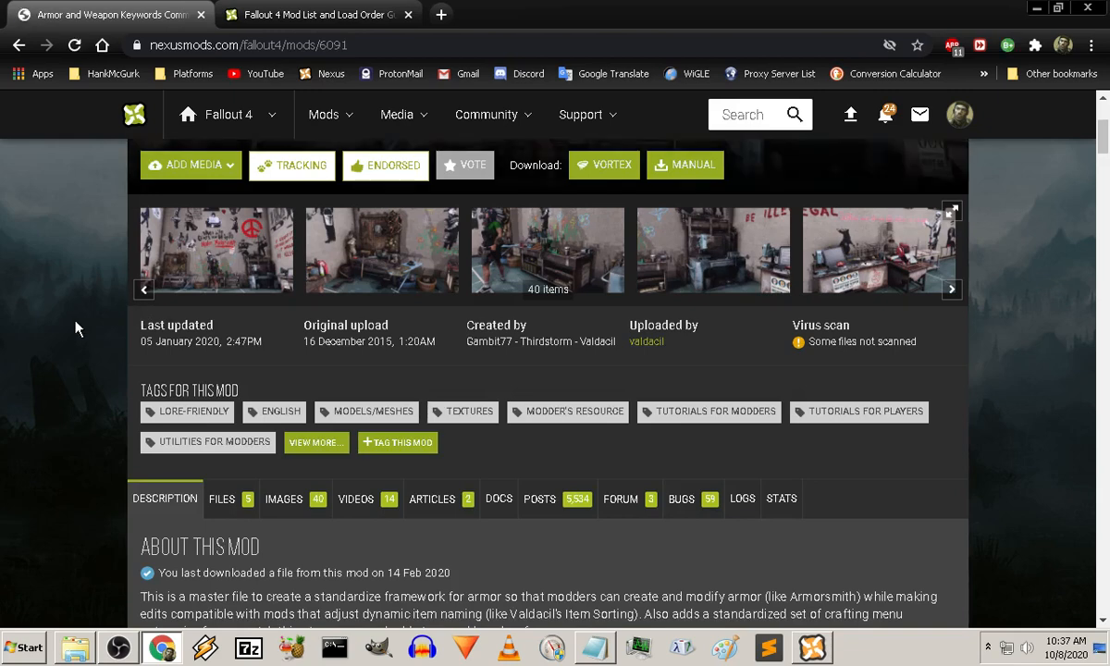
{"action": "scroll", "coordinate": [78, 327], "scroll_direction": "down", "scroll_amount": 3}
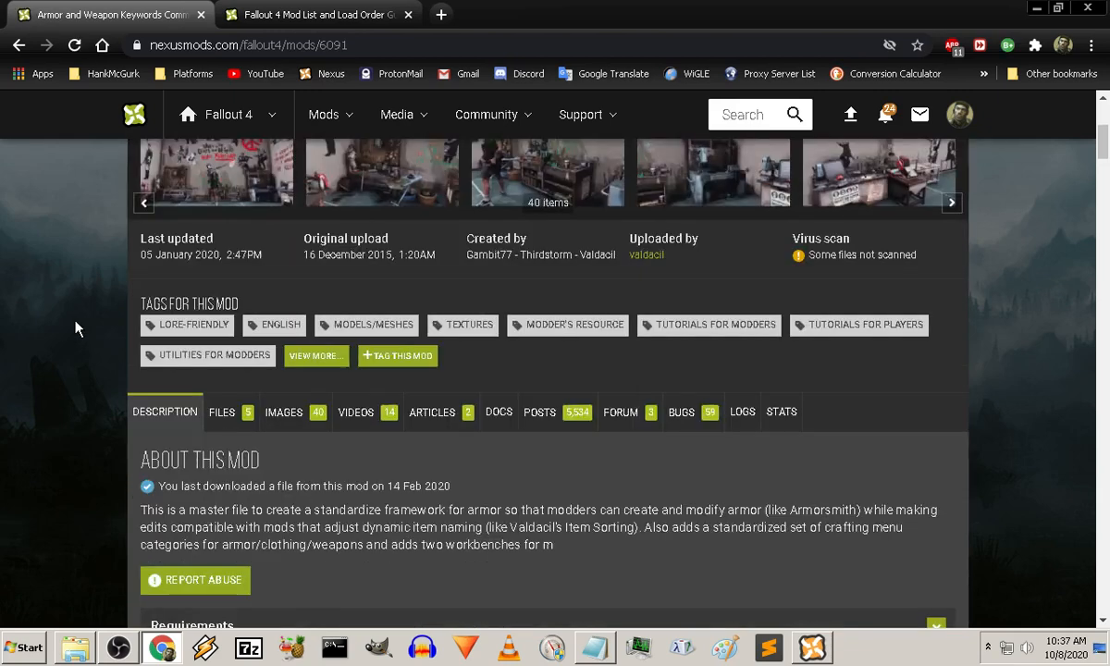
{"action": "scroll", "coordinate": [78, 327], "scroll_direction": "down", "scroll_amount": 2}
{"action": "scroll", "coordinate": [78, 327], "scroll_direction": "down", "scroll_amount": 3}
{"action": "scroll", "coordinate": [78, 327], "scroll_direction": "down", "scroll_amount": 3}
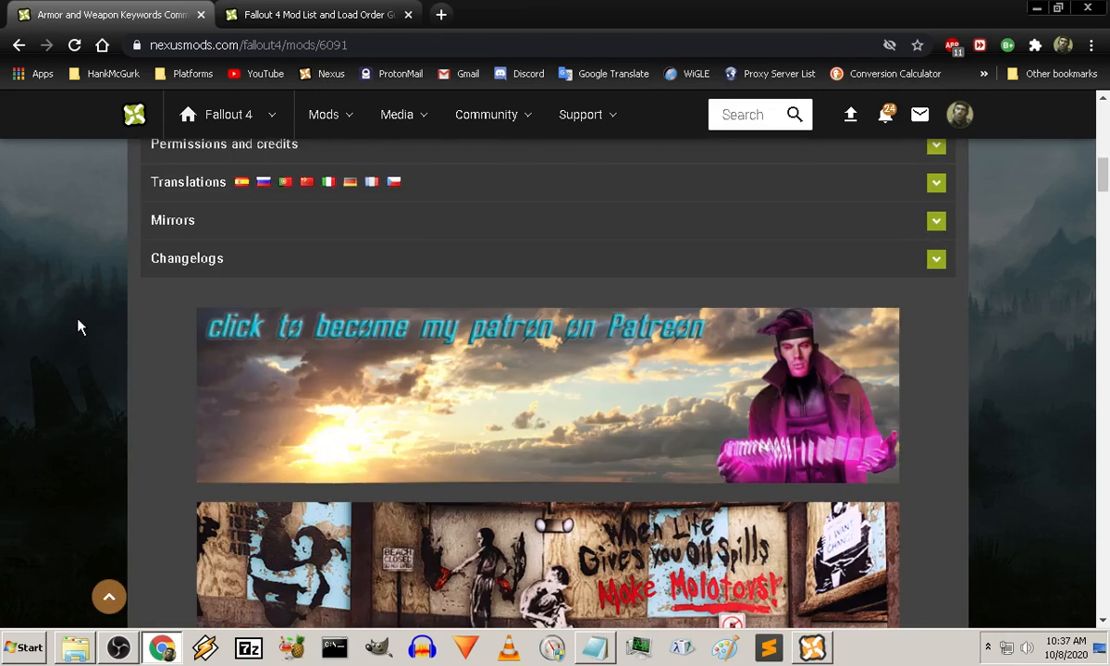
{"action": "left_click_drag", "start_coordinate": [849, 7], "coordinate": [960, 85]}
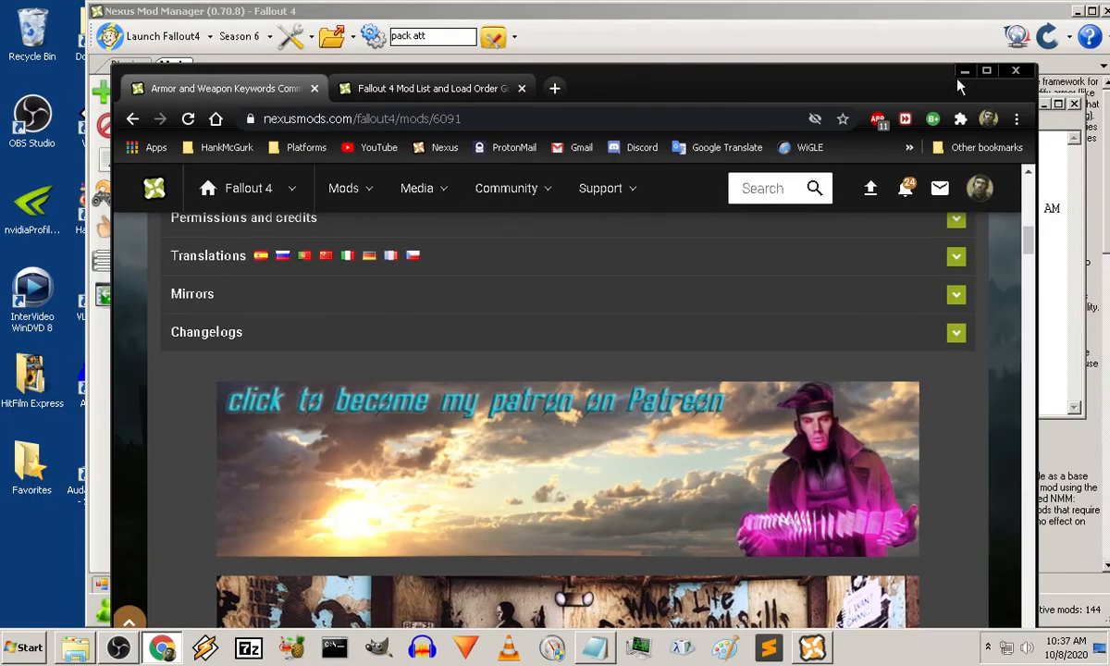
Step: Hide Chrome and select the Raider Overhaul WIP mod to read its description
{"action": "left_click", "coordinate": [964, 71]}
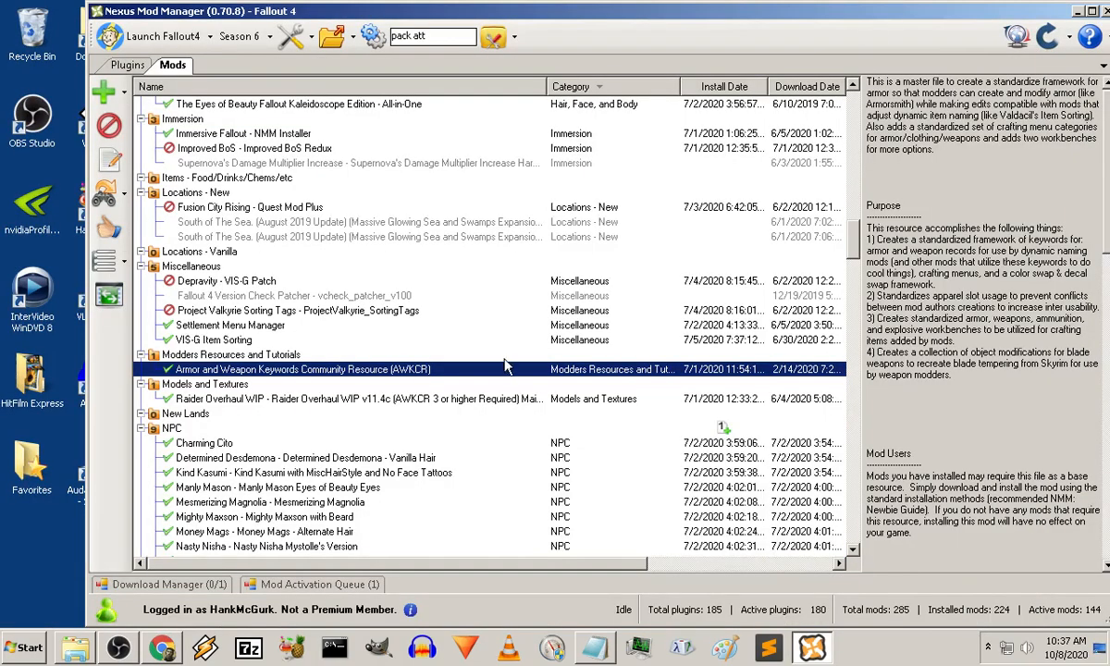
{"action": "left_click", "coordinate": [362, 401]}
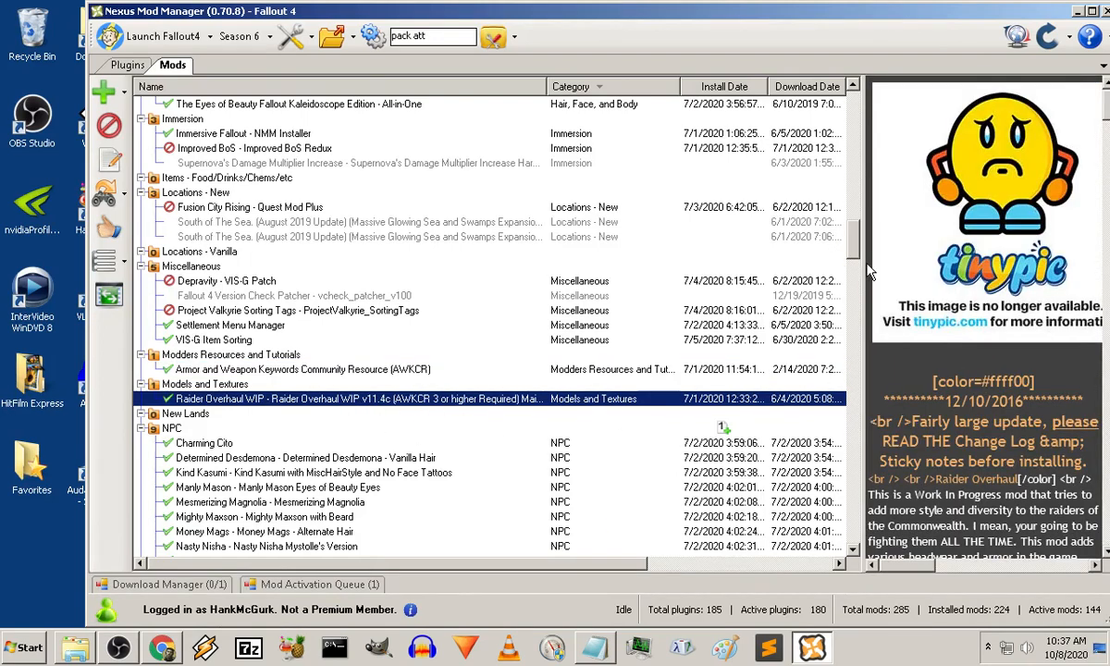
{"action": "scroll", "coordinate": [858, 254], "scroll_direction": "down", "scroll_amount": 8}
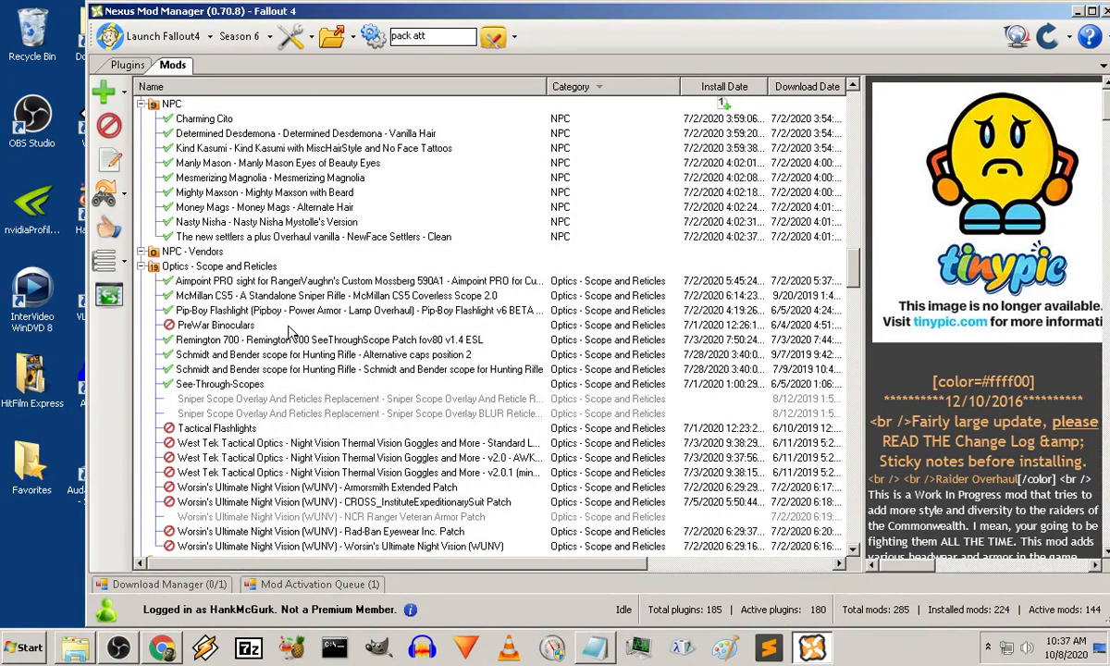
{"action": "scroll", "coordinate": [284, 311], "scroll_direction": "down", "scroll_amount": 1}
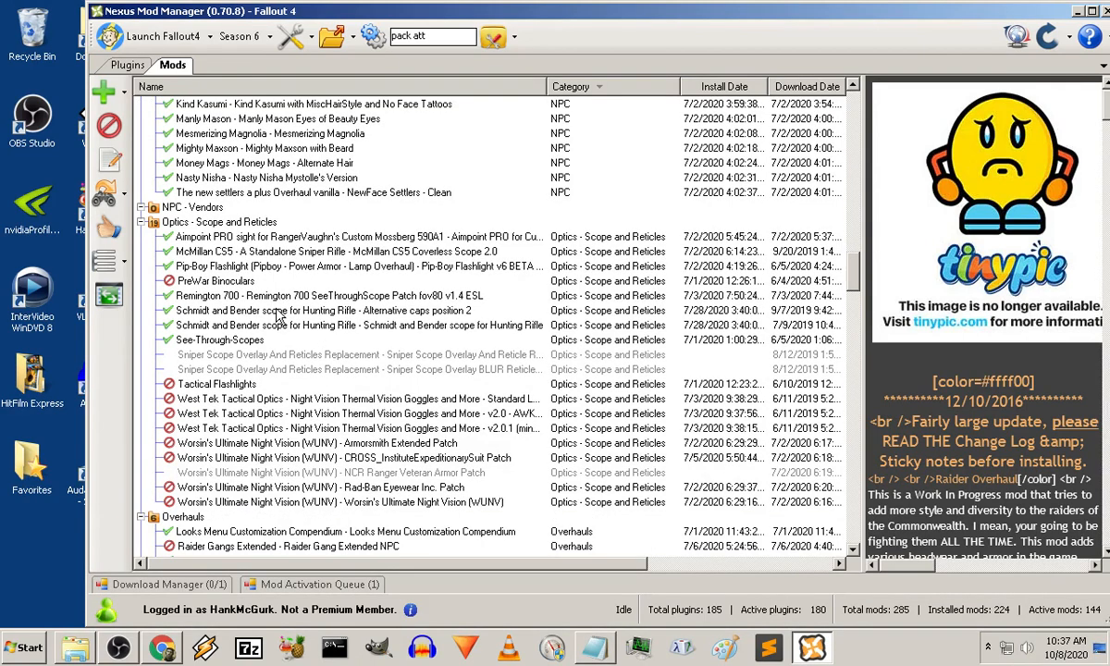
{"action": "scroll", "coordinate": [280, 316], "scroll_direction": "down", "scroll_amount": 3}
{"action": "scroll", "coordinate": [287, 332], "scroll_direction": "down", "scroll_amount": 3}
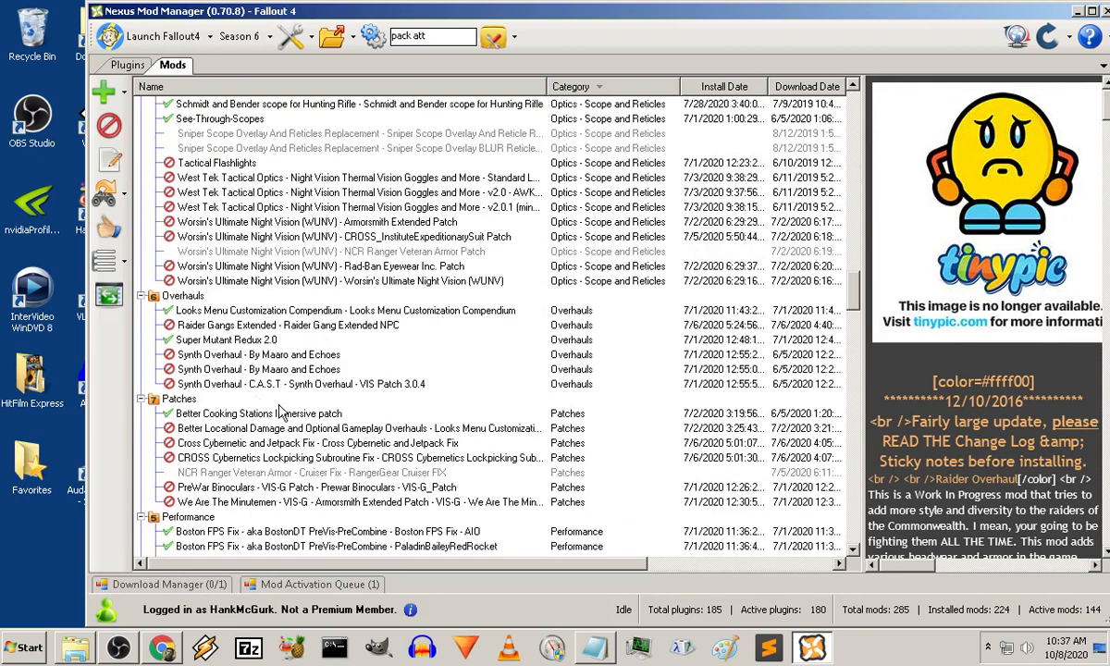
Step: Read the Raider Gangs Extended and Better Locational Damage mod descriptions
{"action": "left_click", "coordinate": [306, 324]}
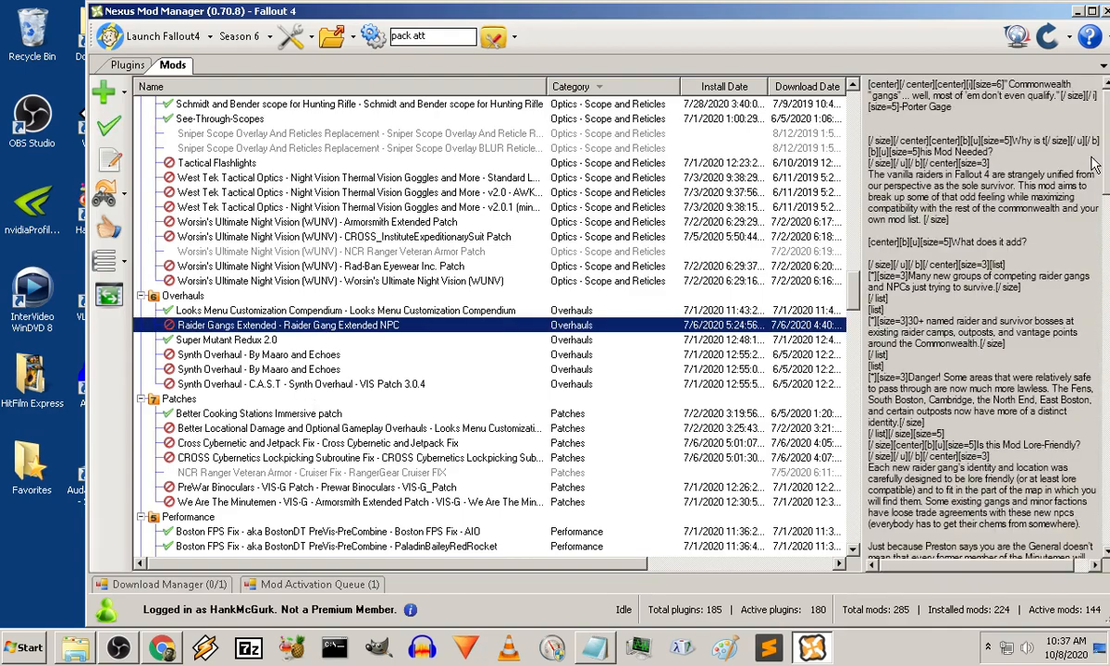
{"action": "left_click_drag", "start_coordinate": [1103, 188], "coordinate": [1101, 564]}
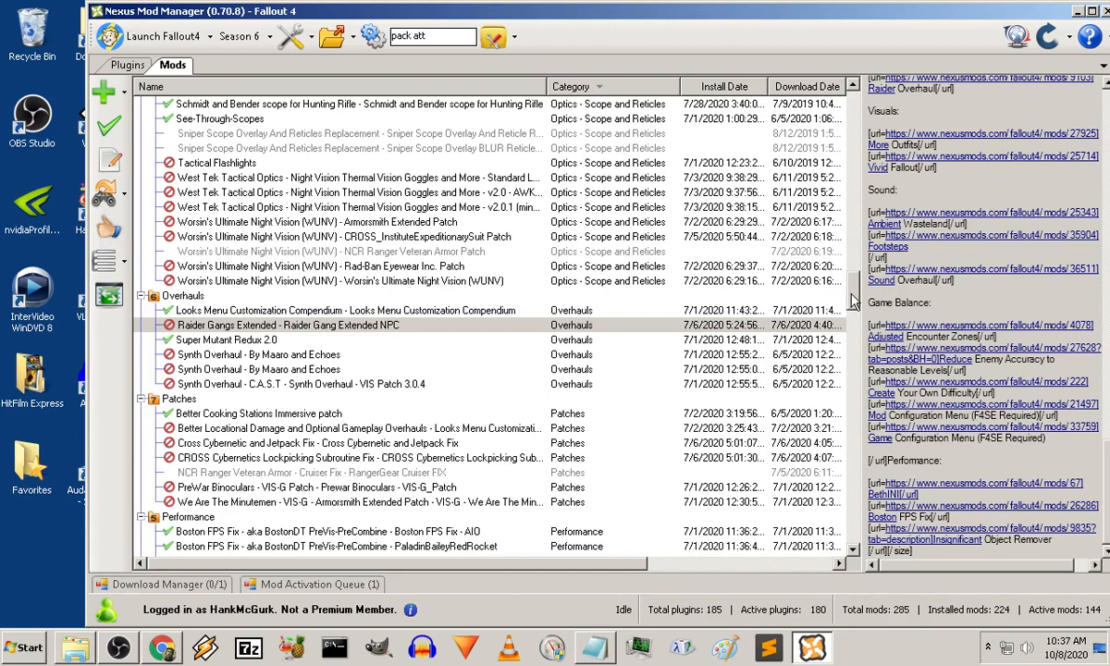
{"action": "left_click_drag", "start_coordinate": [854, 300], "coordinate": [854, 319]}
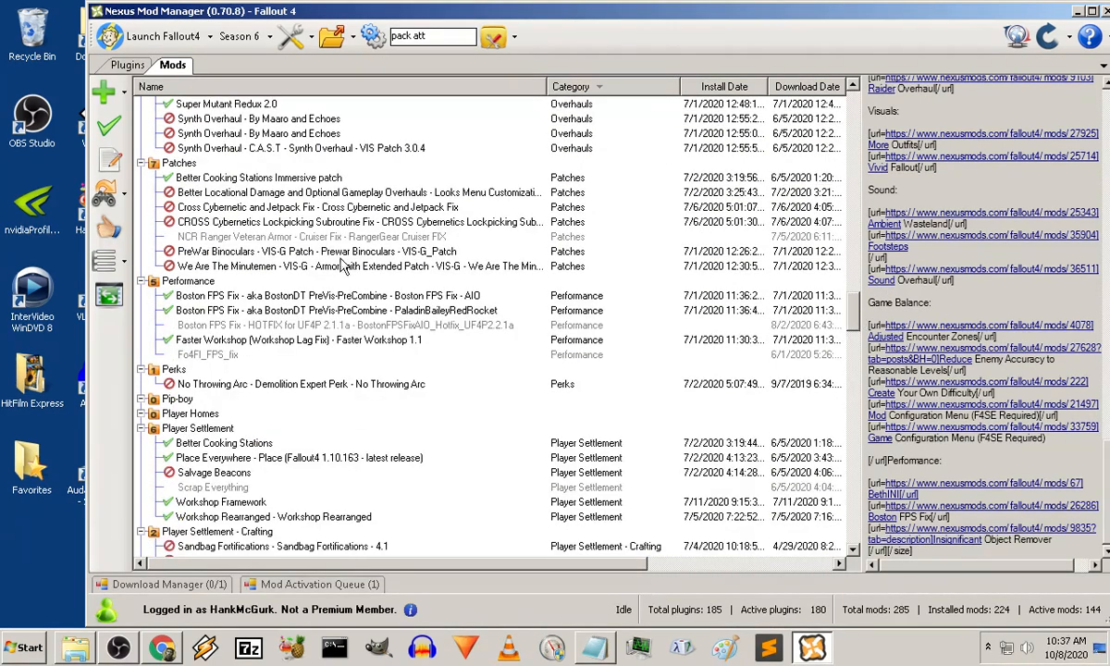
{"action": "left_click", "coordinate": [243, 192]}
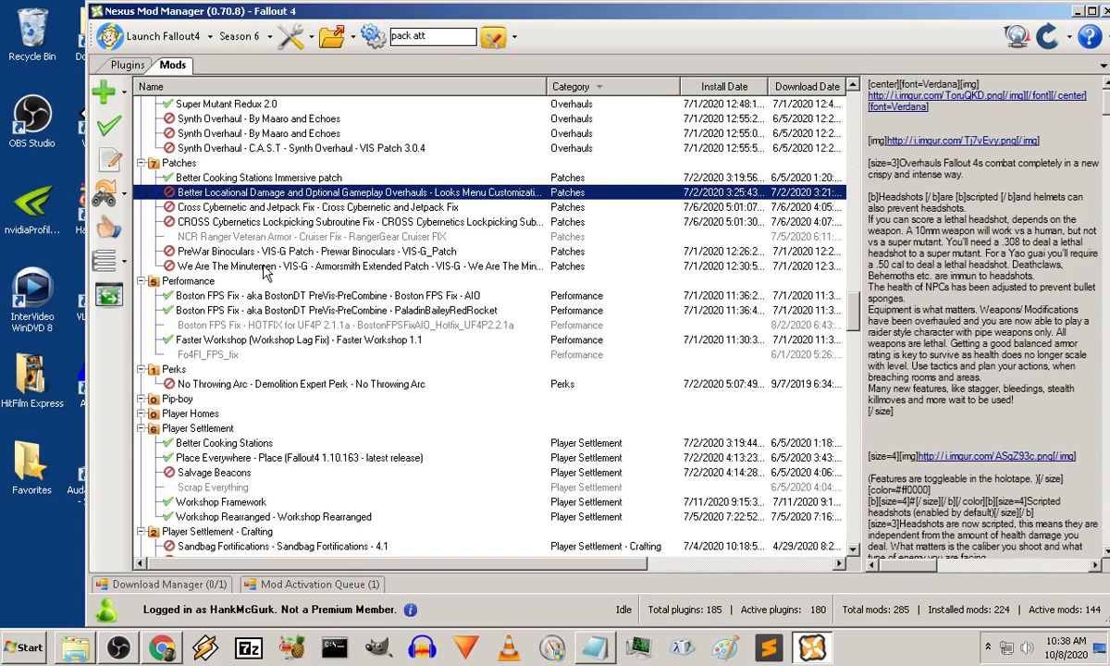
Step: Read the Boston FPS Fix hotfix description and maximize the Nexus Mod Manager window
{"action": "left_click", "coordinate": [285, 327]}
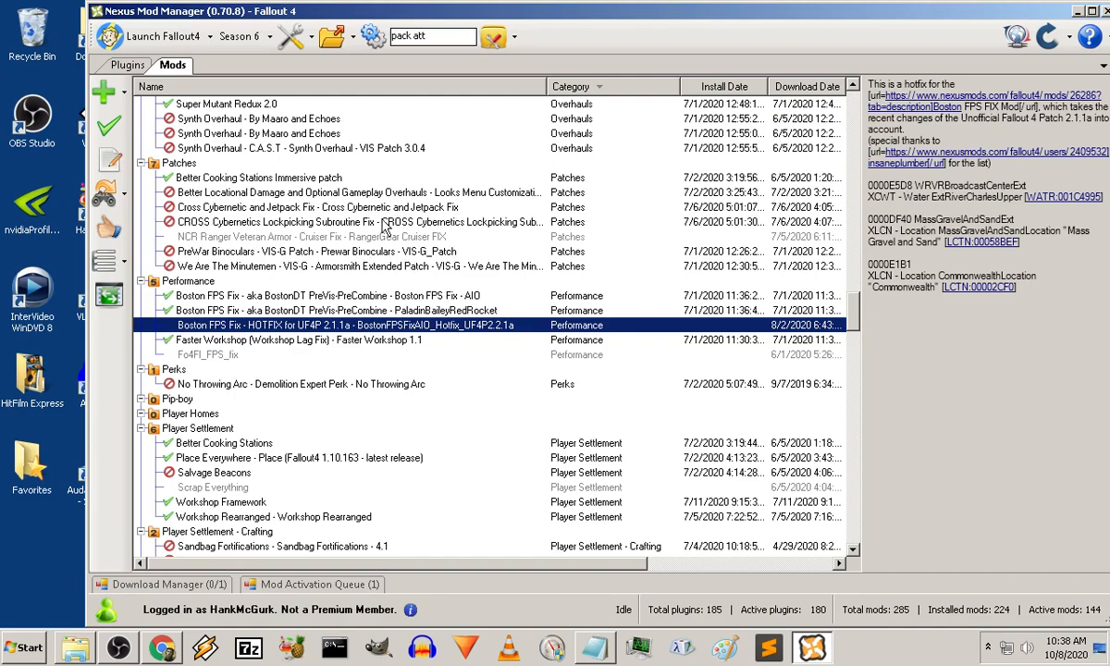
{"action": "left_click_drag", "start_coordinate": [678, 26], "coordinate": [585, 77]}
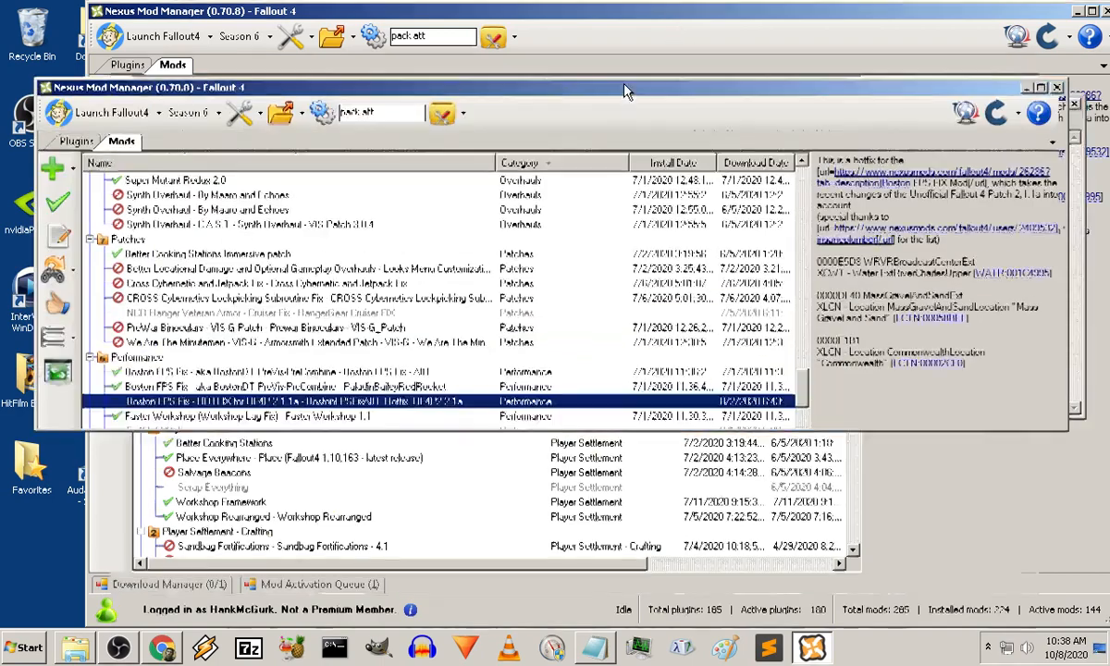
{"action": "left_click", "coordinate": [1042, 87]}
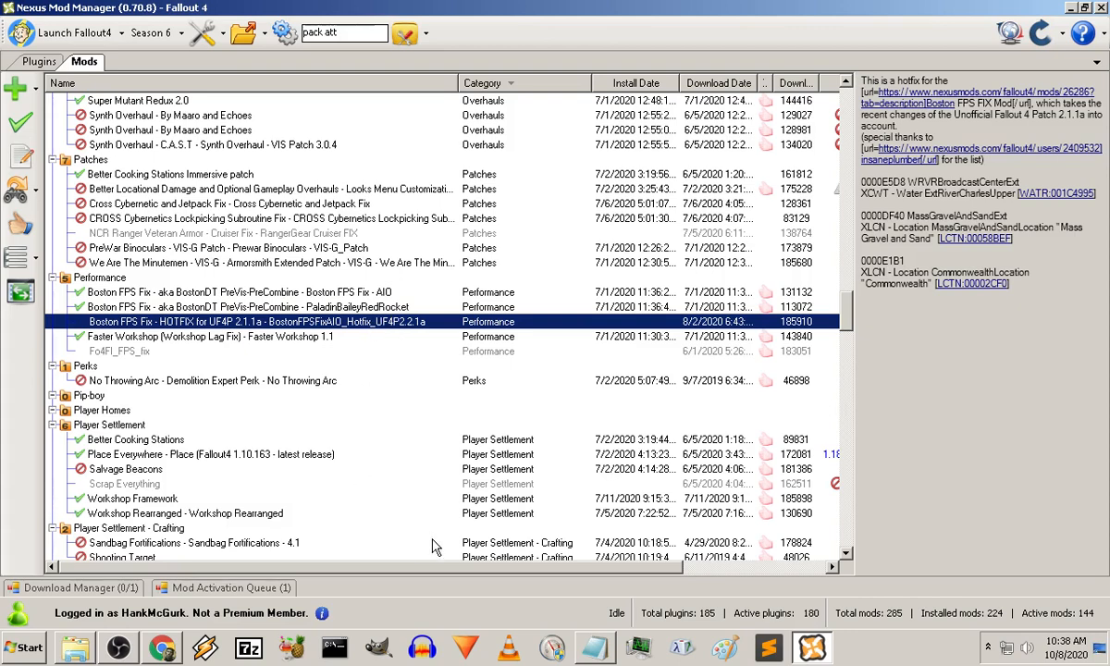
{"action": "scroll", "coordinate": [434, 546], "scroll_direction": "right", "scroll_amount": 5}
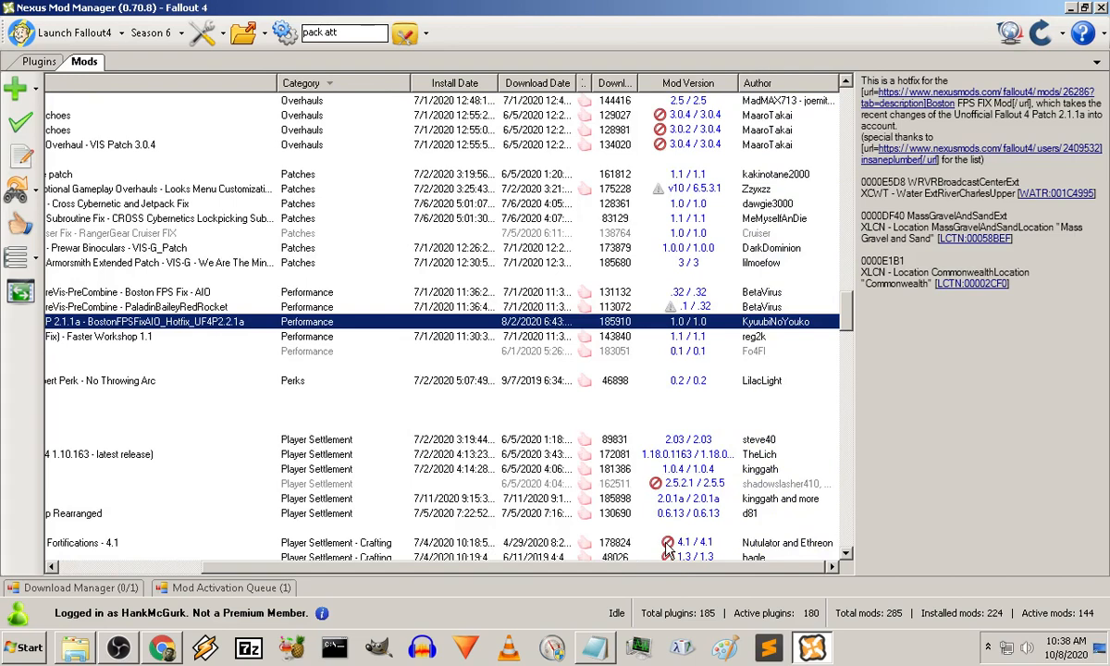
{"action": "scroll", "coordinate": [555, 545], "scroll_direction": "left", "scroll_amount": 5}
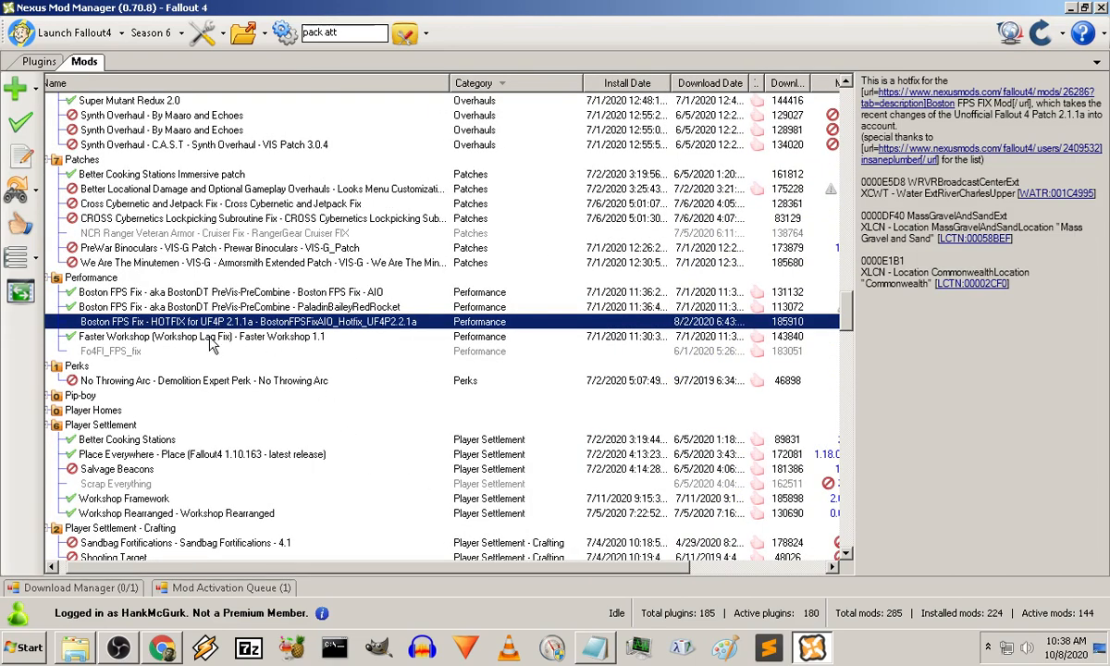
Step: Check the Fo4FI_FPS_fix mod, then activate the No Throwing Arc mod
{"action": "left_click", "coordinate": [118, 350]}
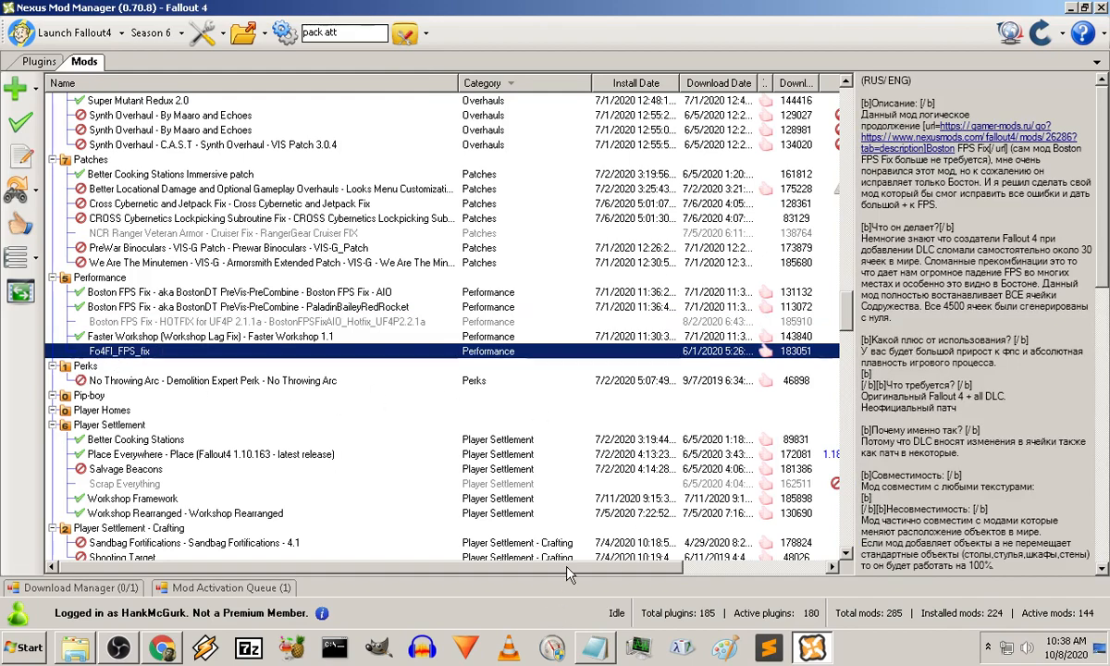
{"action": "mouse_move", "coordinate": [531, 566]}
{"action": "left_mouse_down"}
{"action": "mouse_move", "coordinate": [760, 566]}
{"action": "mouse_move", "coordinate": [592, 565]}
{"action": "left_mouse_up"}
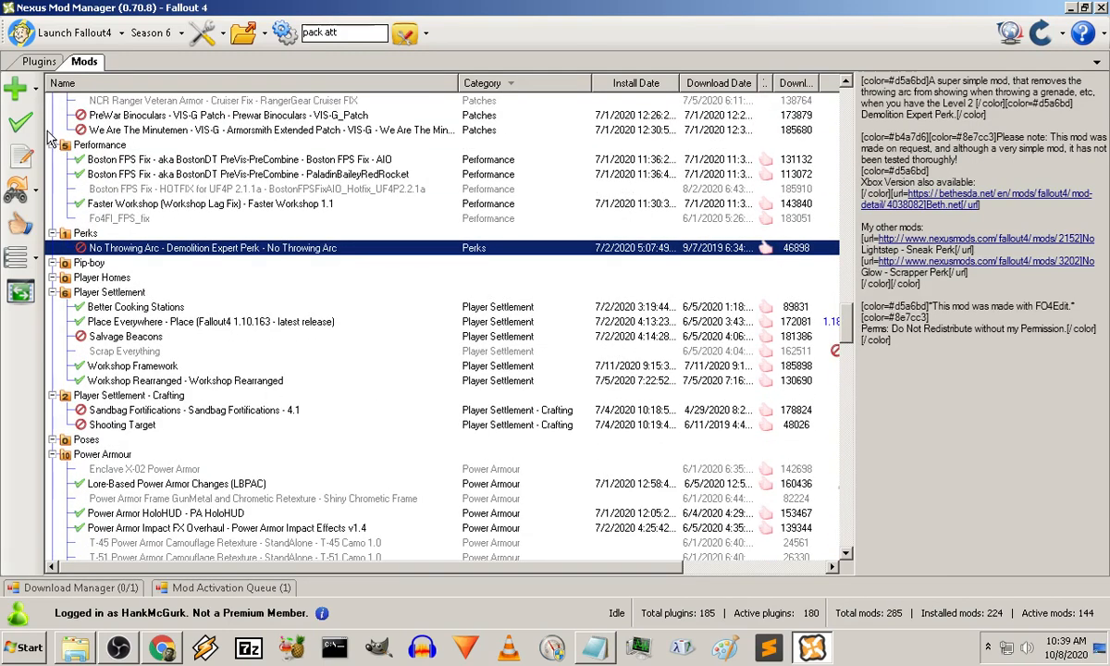
{"action": "left_click", "coordinate": [20, 121]}
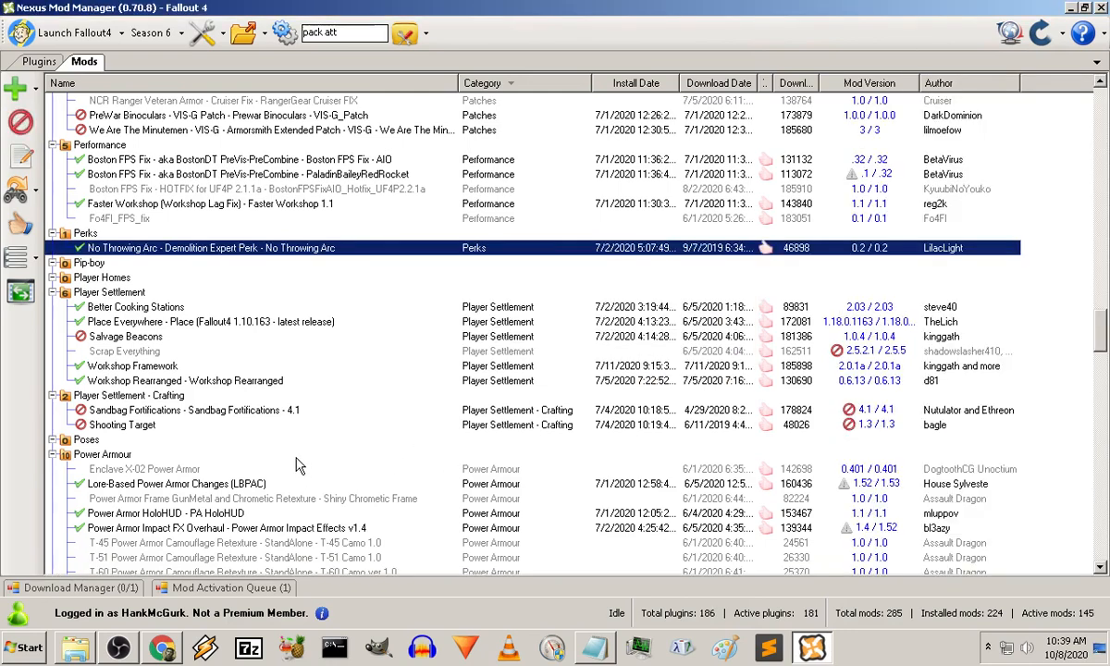
Step: In the plugin load order, move the new No Throwing Arc.esp up into its category position
{"action": "left_click", "coordinate": [39, 61]}
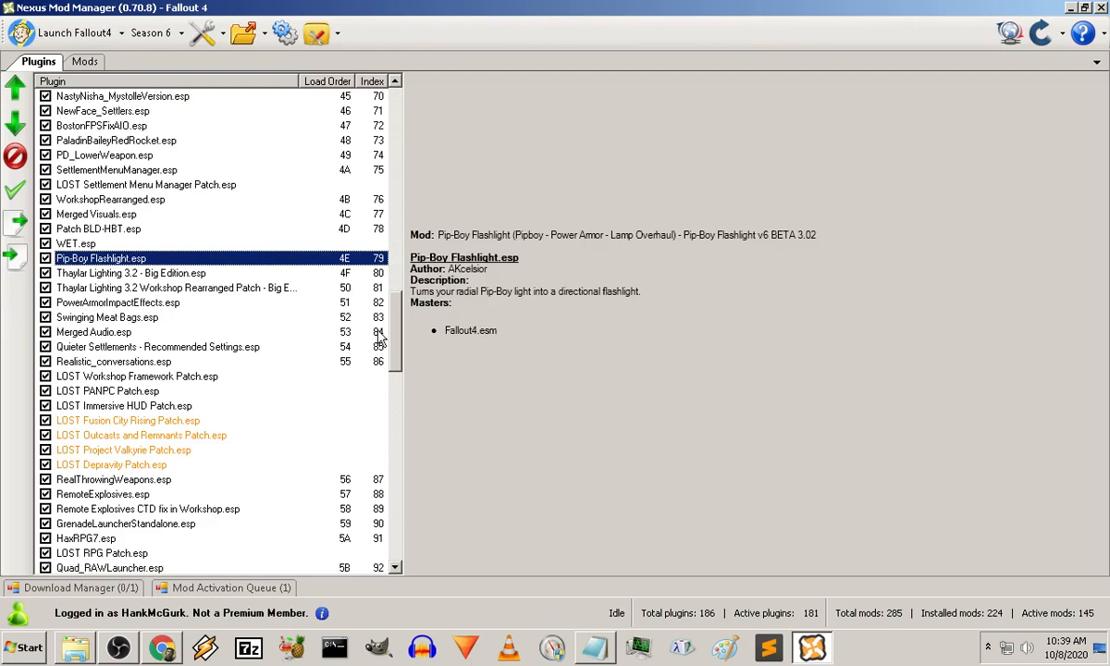
{"action": "scroll", "coordinate": [375, 314], "scroll_direction": "down", "scroll_amount": 2}
{"action": "left_click_drag", "start_coordinate": [399, 356], "coordinate": [392, 534]}
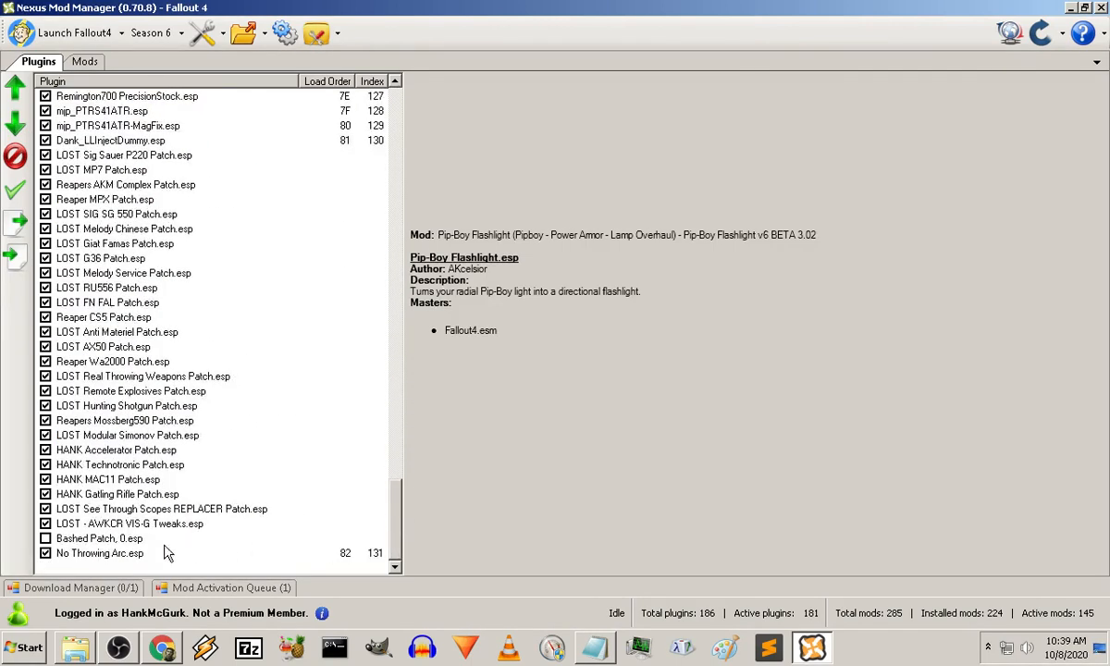
{"action": "left_click", "coordinate": [101, 552]}
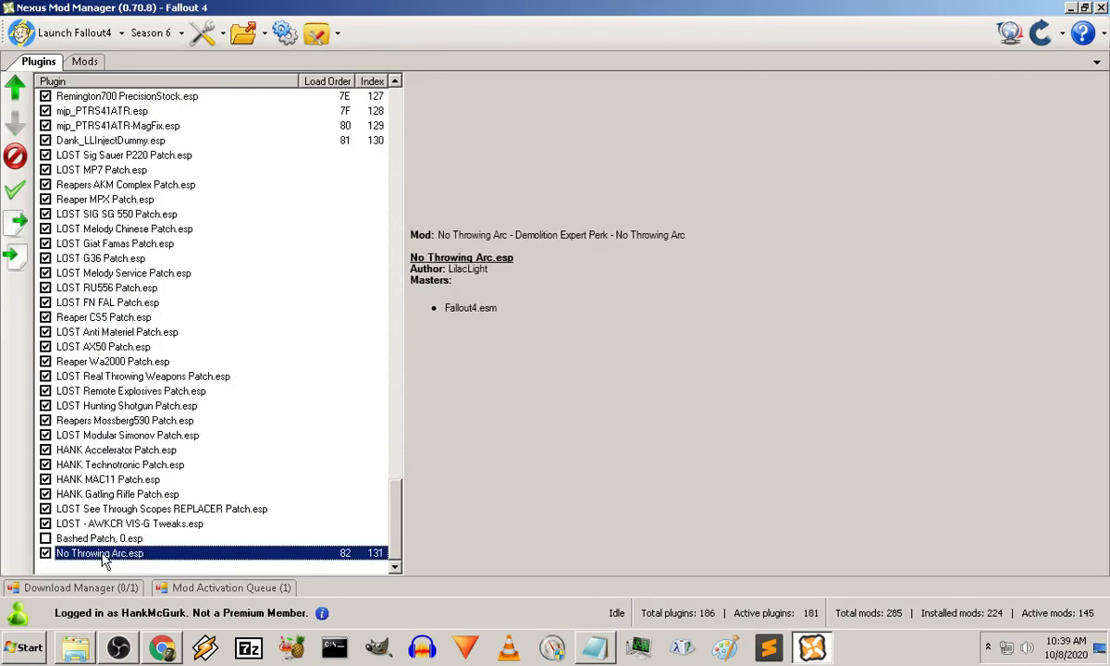
{"action": "scroll", "coordinate": [111, 102], "scroll_direction": "up", "scroll_amount": 2}
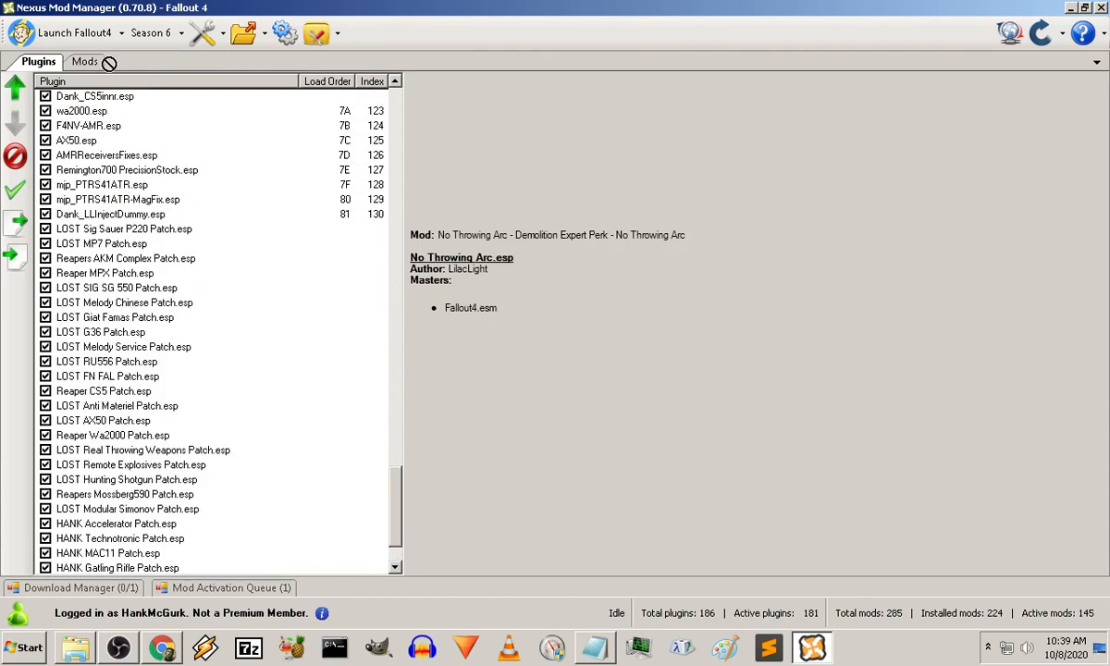
{"action": "scroll", "coordinate": [109, 83], "scroll_direction": "up", "scroll_amount": 3}
{"action": "scroll", "coordinate": [109, 83], "scroll_direction": "up", "scroll_amount": 3}
{"action": "scroll", "coordinate": [109, 85], "scroll_direction": "up", "scroll_amount": 3}
{"action": "scroll", "coordinate": [109, 87], "scroll_direction": "up", "scroll_amount": 3}
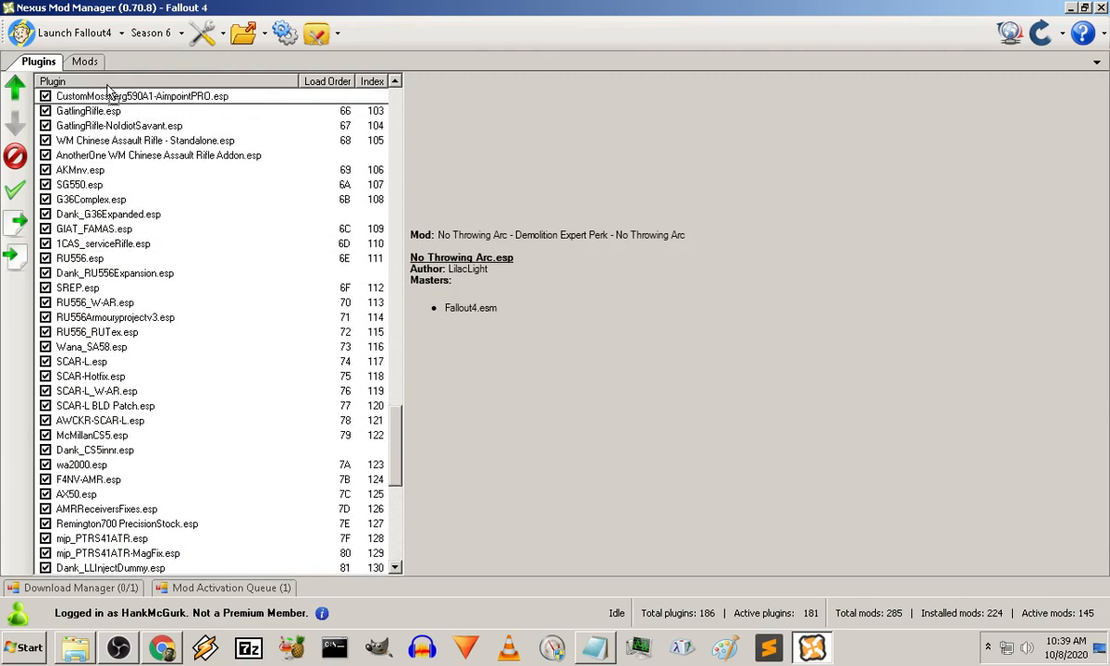
{"action": "scroll", "coordinate": [109, 88], "scroll_direction": "up", "scroll_amount": 3}
{"action": "scroll", "coordinate": [109, 88], "scroll_direction": "up", "scroll_amount": 3}
{"action": "scroll", "coordinate": [109, 88], "scroll_direction": "up", "scroll_amount": 3}
{"action": "scroll", "coordinate": [110, 87], "scroll_direction": "up", "scroll_amount": 3}
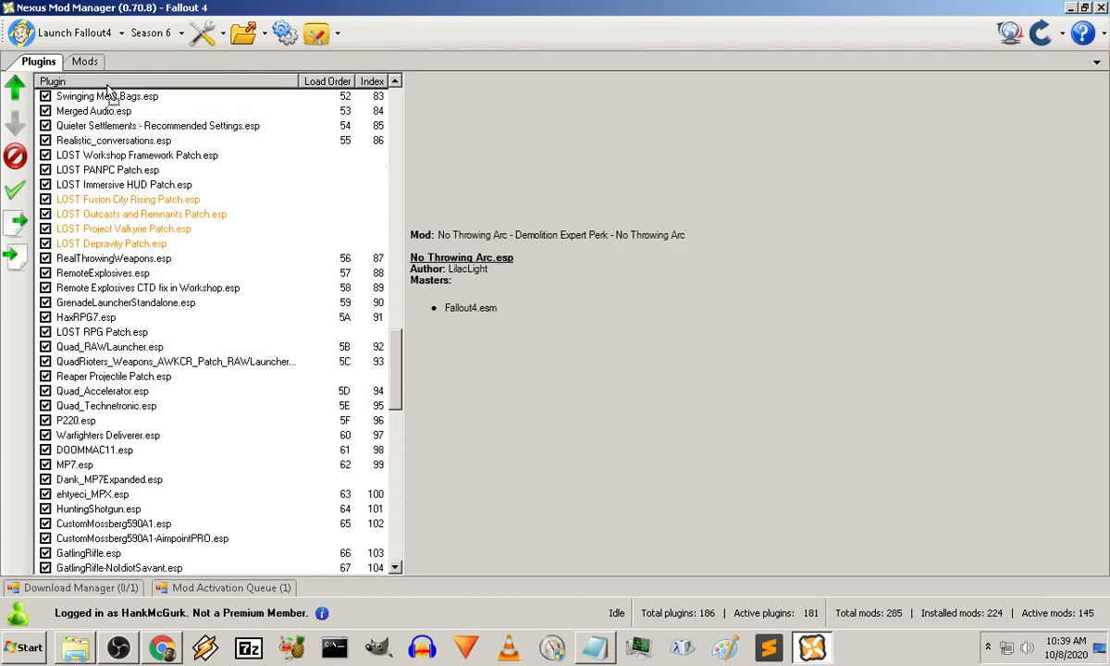
{"action": "scroll", "coordinate": [109, 88], "scroll_direction": "up", "scroll_amount": 3}
{"action": "scroll", "coordinate": [109, 88], "scroll_direction": "up", "scroll_amount": 3}
{"action": "scroll", "coordinate": [109, 88], "scroll_direction": "up", "scroll_amount": 3}
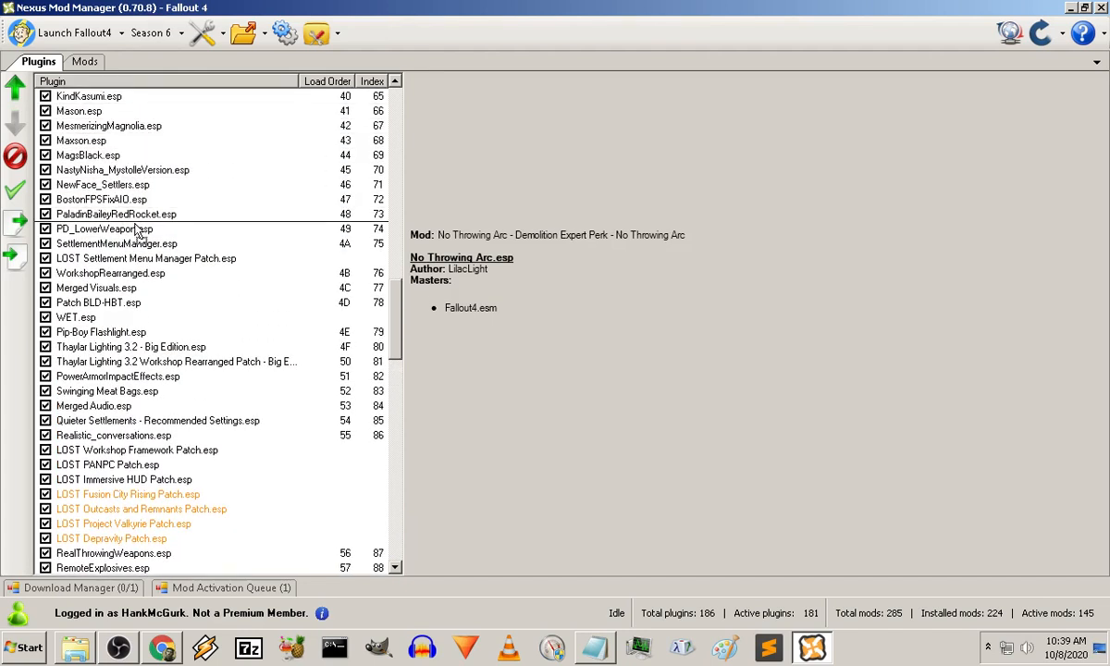
{"action": "mouse_move", "coordinate": [137, 230]}
{"action": "left_mouse_down"}
{"action": "mouse_move", "coordinate": [126, 263]}
{"action": "mouse_move", "coordinate": [134, 352]}
{"action": "left_mouse_up"}
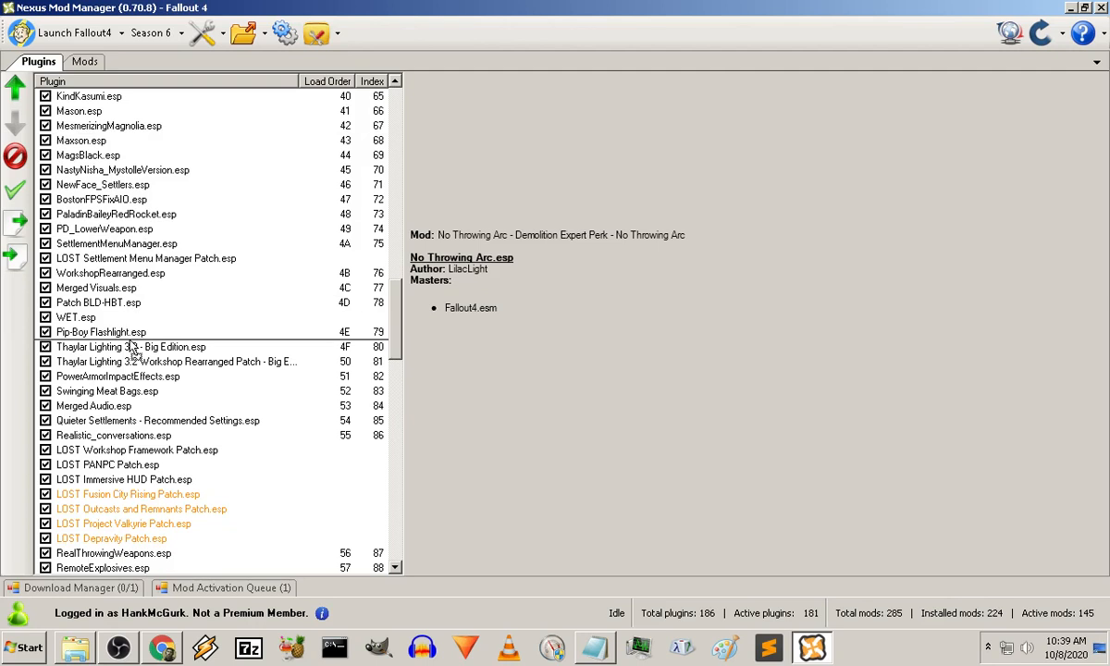
{"action": "mouse_move", "coordinate": [135, 350]}
{"action": "left_mouse_down"}
{"action": "mouse_move", "coordinate": [145, 86]}
{"action": "mouse_move", "coordinate": [145, 368]}
{"action": "left_mouse_up"}
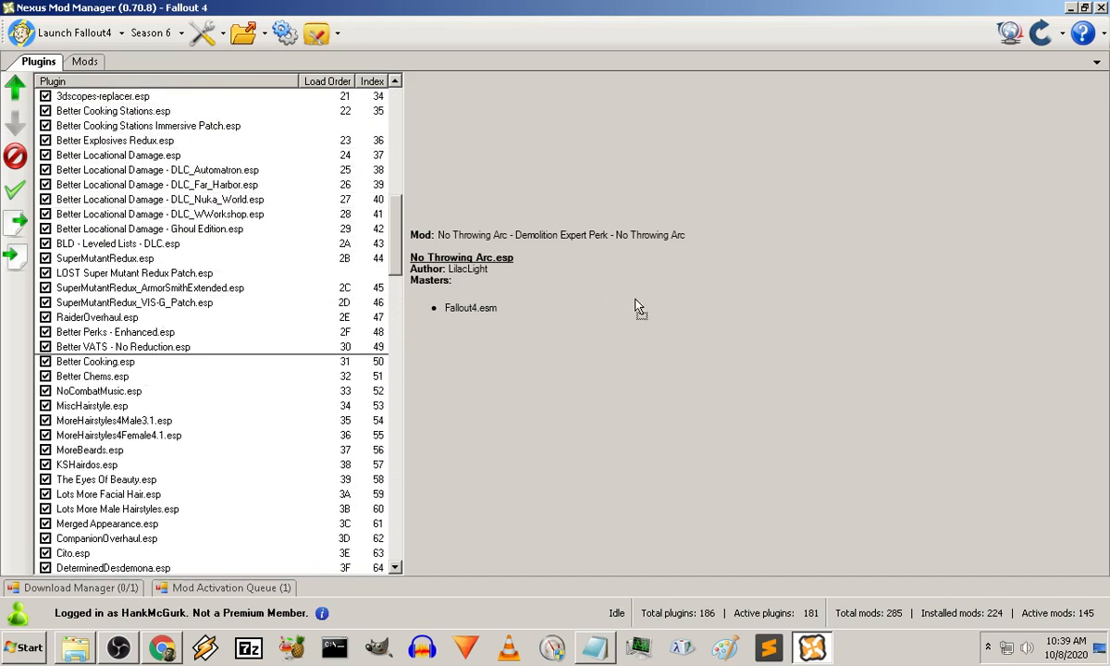
Step: Place No Throwing Arc.esp directly below Better VATS - No Reduction.esp and reselect it
{"action": "mouse_move", "coordinate": [145, 368]}
{"action": "left_mouse_down"}
{"action": "mouse_move", "coordinate": [386, 276]}
{"action": "mouse_move", "coordinate": [393, 284]}
{"action": "mouse_move", "coordinate": [196, 338]}
{"action": "mouse_move", "coordinate": [125, 324]}
{"action": "left_mouse_up"}
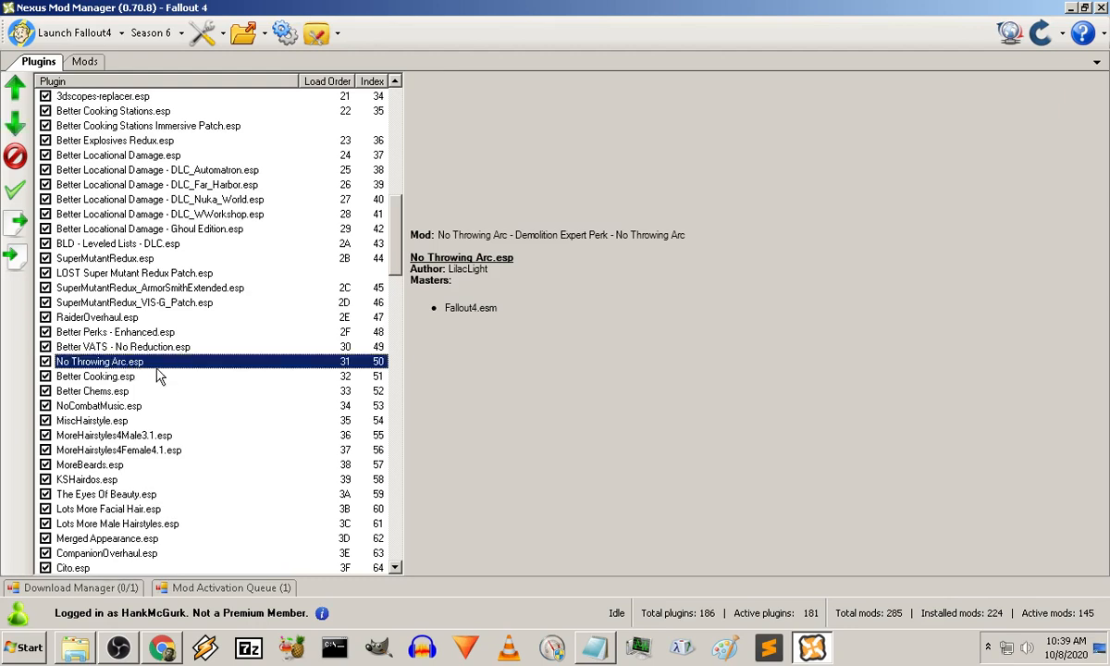
{"action": "left_click", "coordinate": [153, 331]}
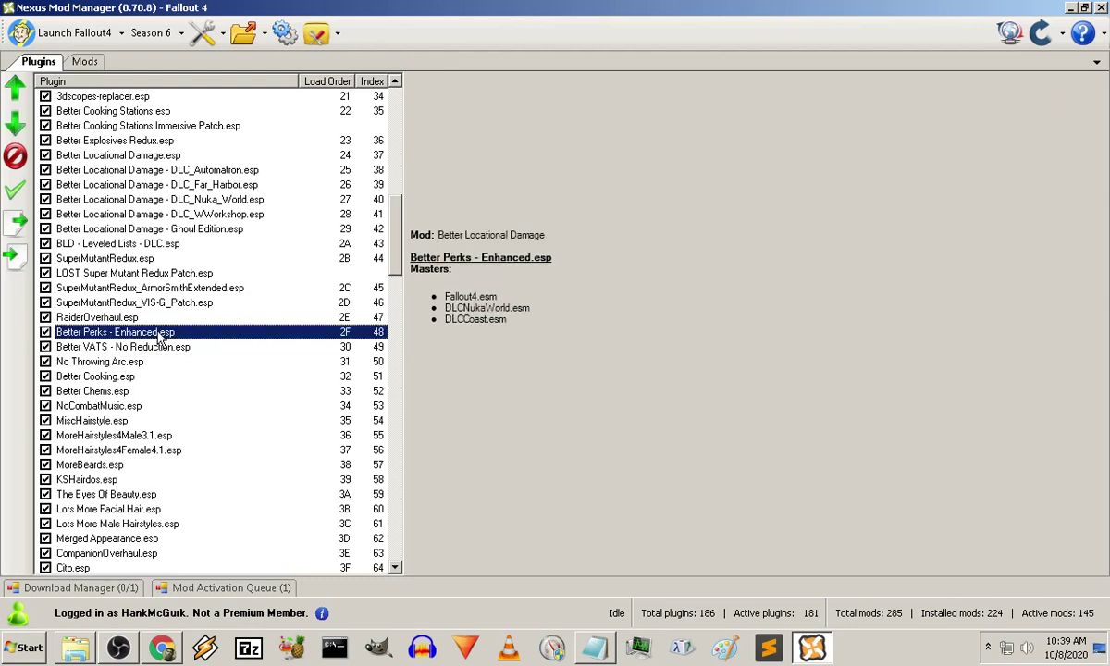
{"action": "left_click", "coordinate": [126, 344]}
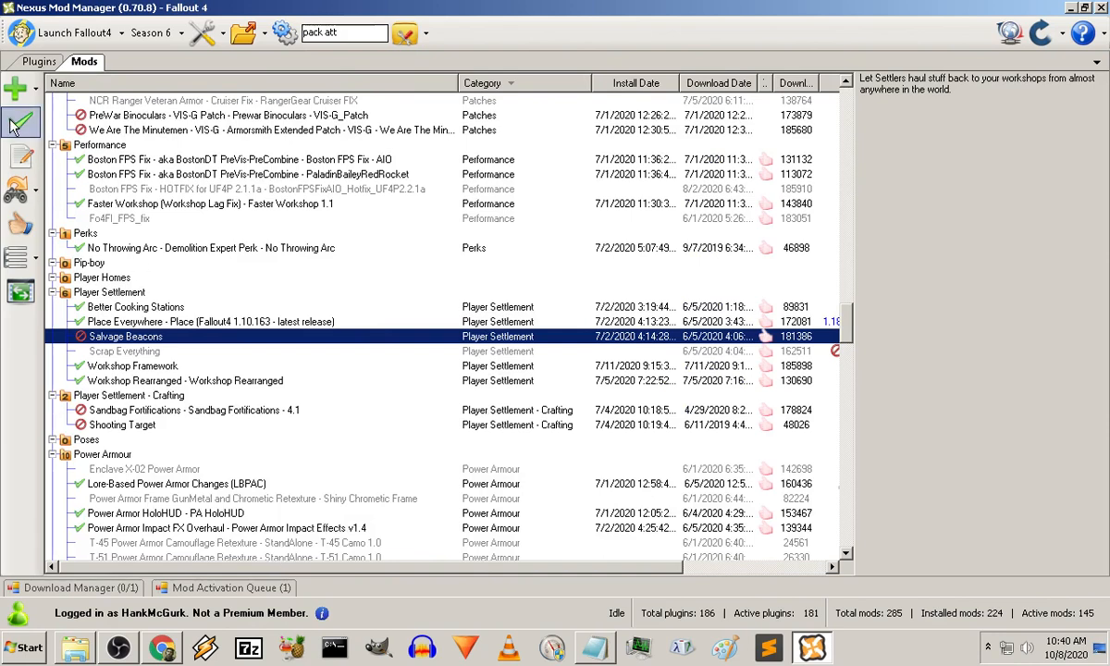
Step: Activate Salvage Beacons and select its new SalvageBeacons.esp in the plugin list
{"action": "left_click", "coordinate": [18, 125]}
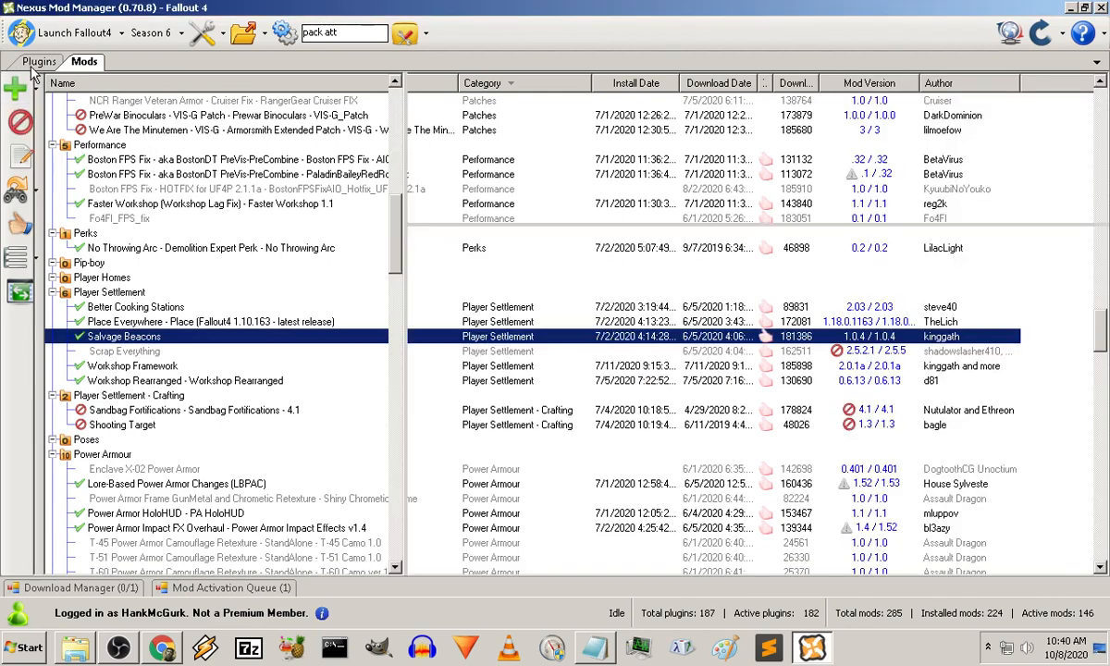
{"action": "left_click", "coordinate": [37, 61]}
{"action": "left_click_drag", "start_coordinate": [395, 236], "coordinate": [408, 558]}
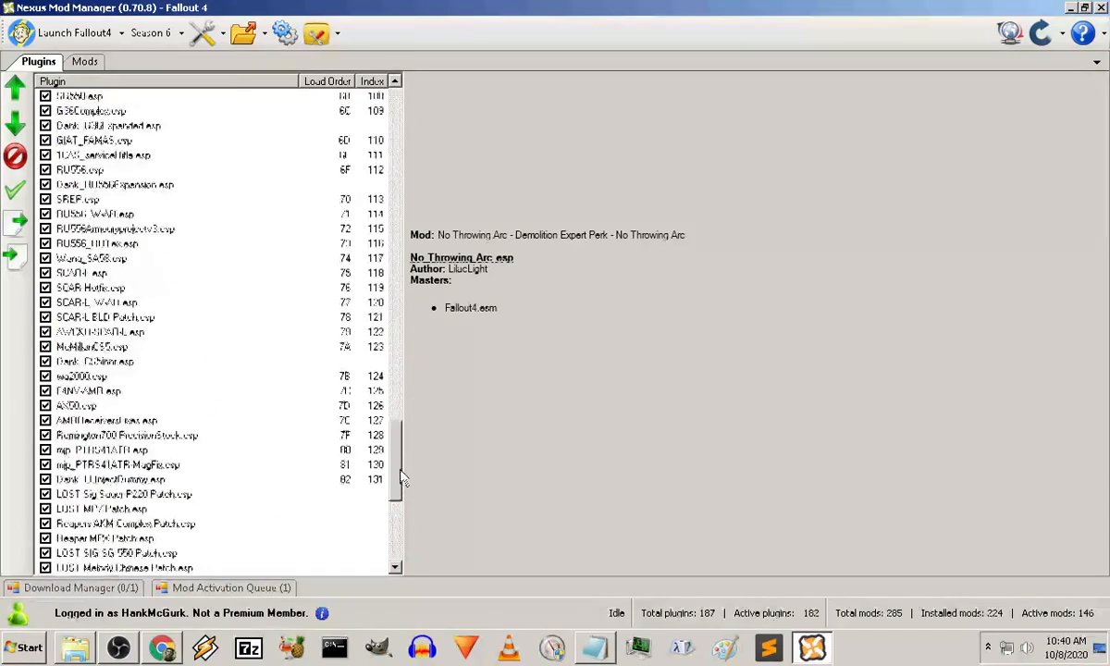
{"action": "left_click", "coordinate": [120, 553]}
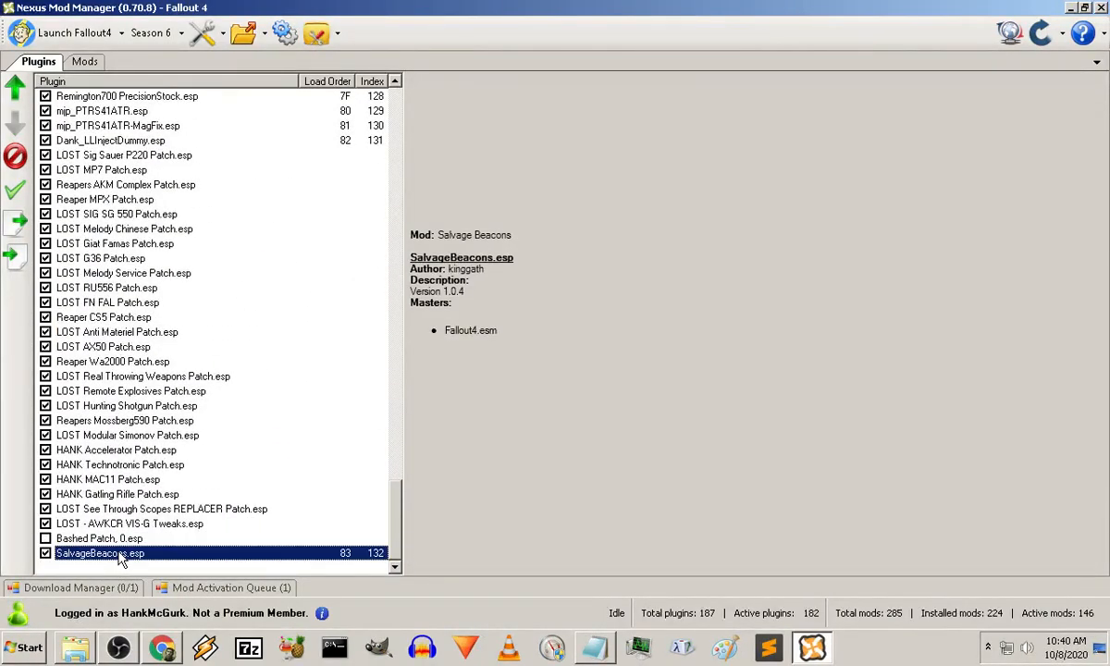
Step: Move SalvageBeacons.esp up to load after the LOST patches, just above RealThrowingWeapons.esp
{"action": "mouse_move", "coordinate": [120, 555]}
{"action": "left_mouse_down"}
{"action": "mouse_move", "coordinate": [129, 97]}
{"action": "mouse_move", "coordinate": [139, 92]}
{"action": "left_mouse_up"}
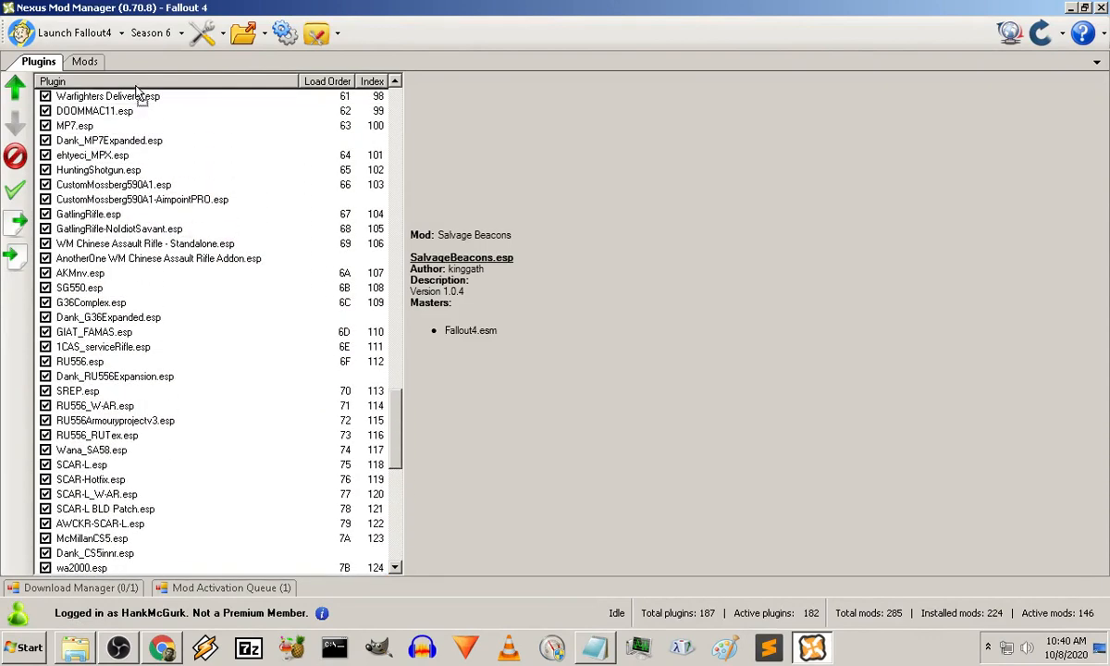
{"action": "mouse_move", "coordinate": [138, 92]}
{"action": "left_mouse_down"}
{"action": "mouse_move", "coordinate": [163, 201]}
{"action": "mouse_move", "coordinate": [158, 108]}
{"action": "mouse_move", "coordinate": [159, 150]}
{"action": "left_mouse_up"}
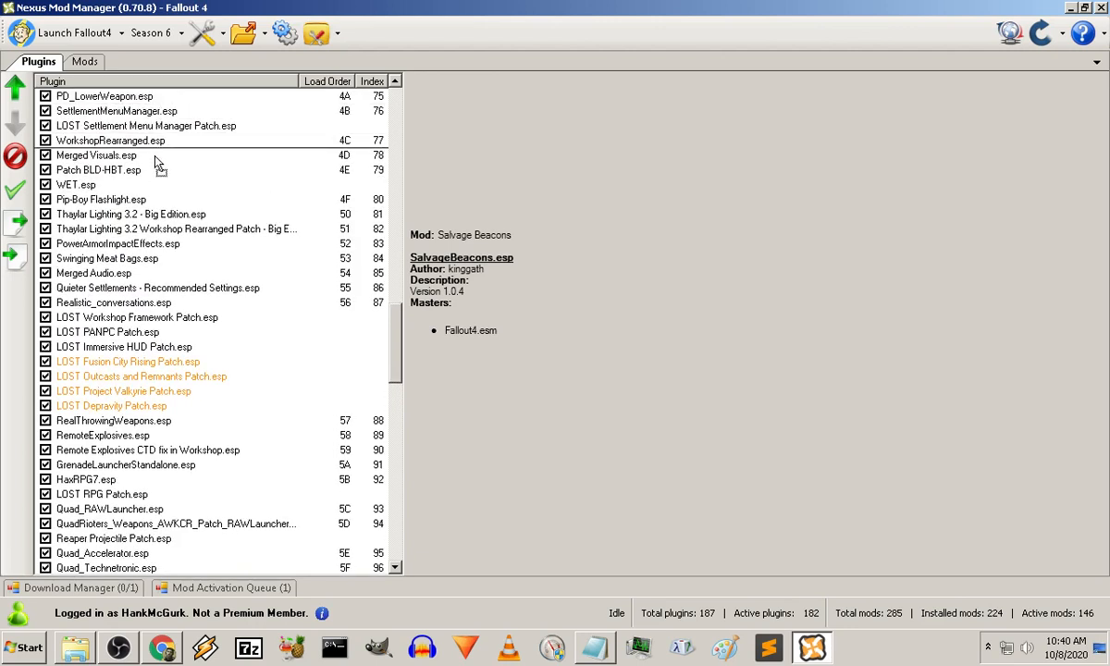
{"action": "left_click_drag", "start_coordinate": [158, 150], "coordinate": [176, 430]}
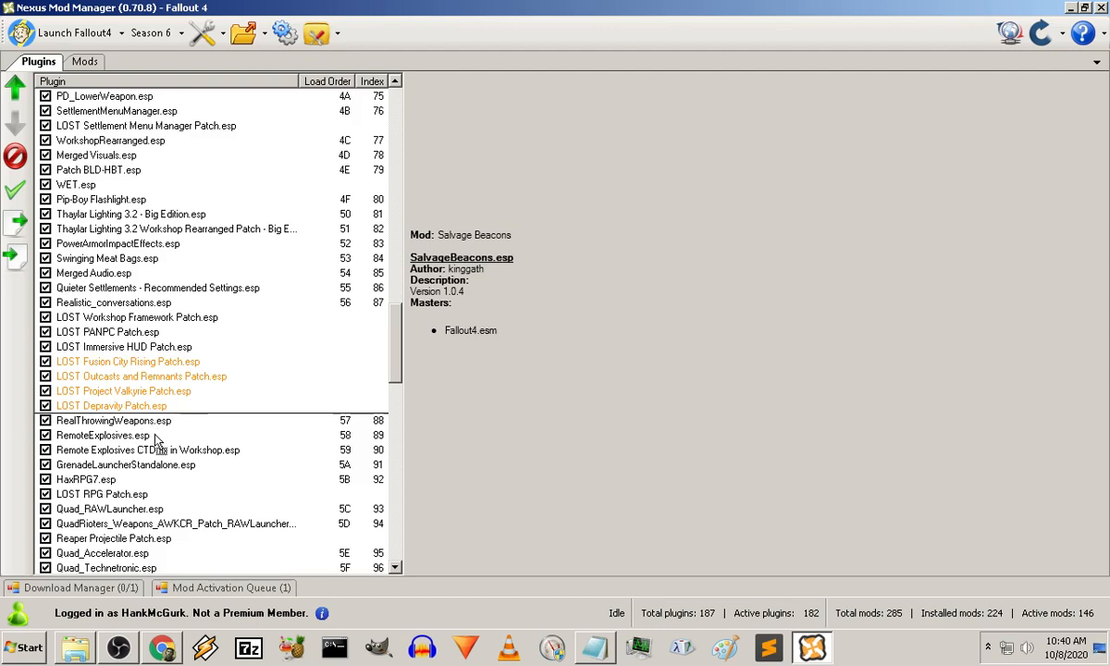
{"action": "left_click_drag", "start_coordinate": [157, 442], "coordinate": [159, 383]}
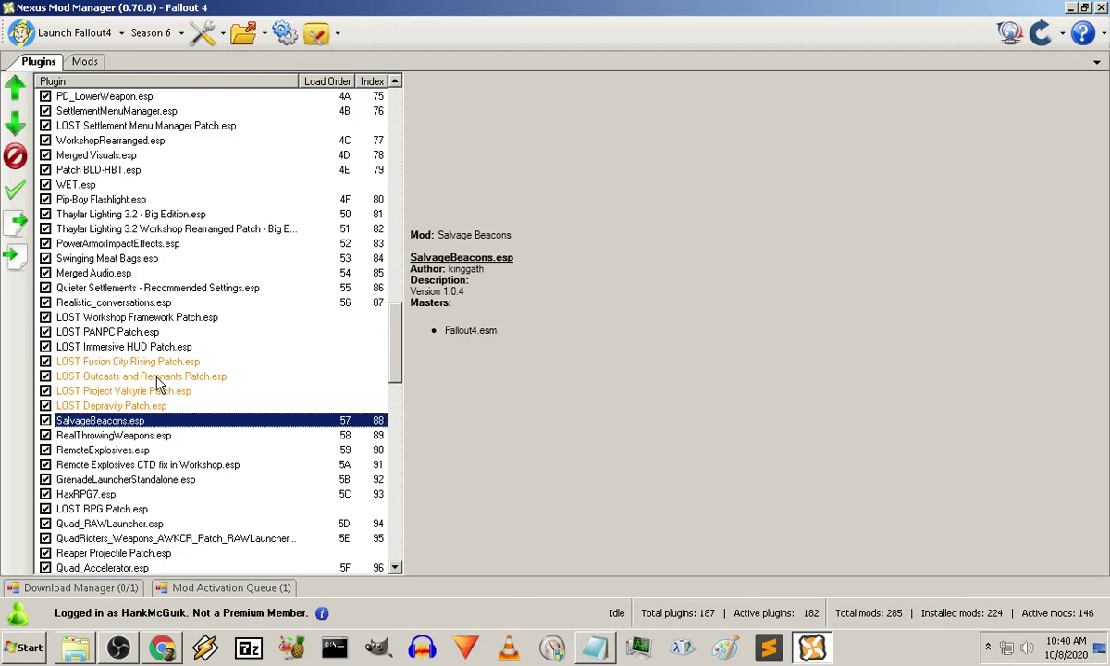
Step: Disable the LOST Fusion City Rising, Outcasts and Remnants, Project Valkyrie and Depravity patch plugins
{"action": "left_click", "coordinate": [45, 361]}
{"action": "left_click", "coordinate": [46, 376]}
{"action": "left_click", "coordinate": [45, 406]}
{"action": "left_click_drag", "start_coordinate": [396, 365], "coordinate": [393, 413]}
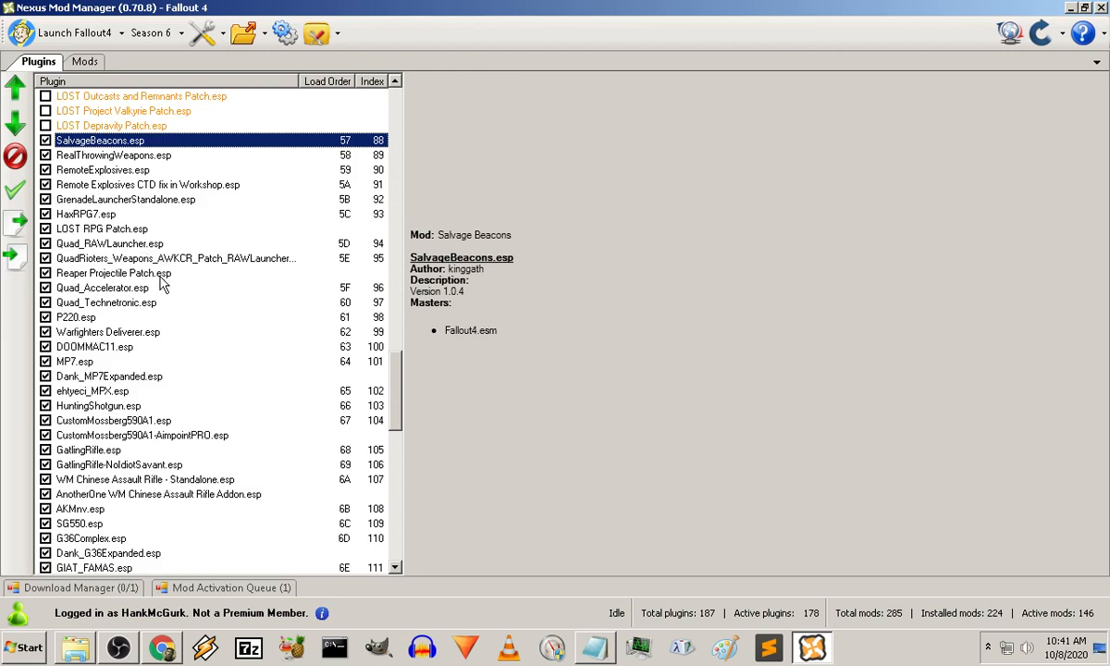
{"action": "left_click", "coordinate": [159, 277]}
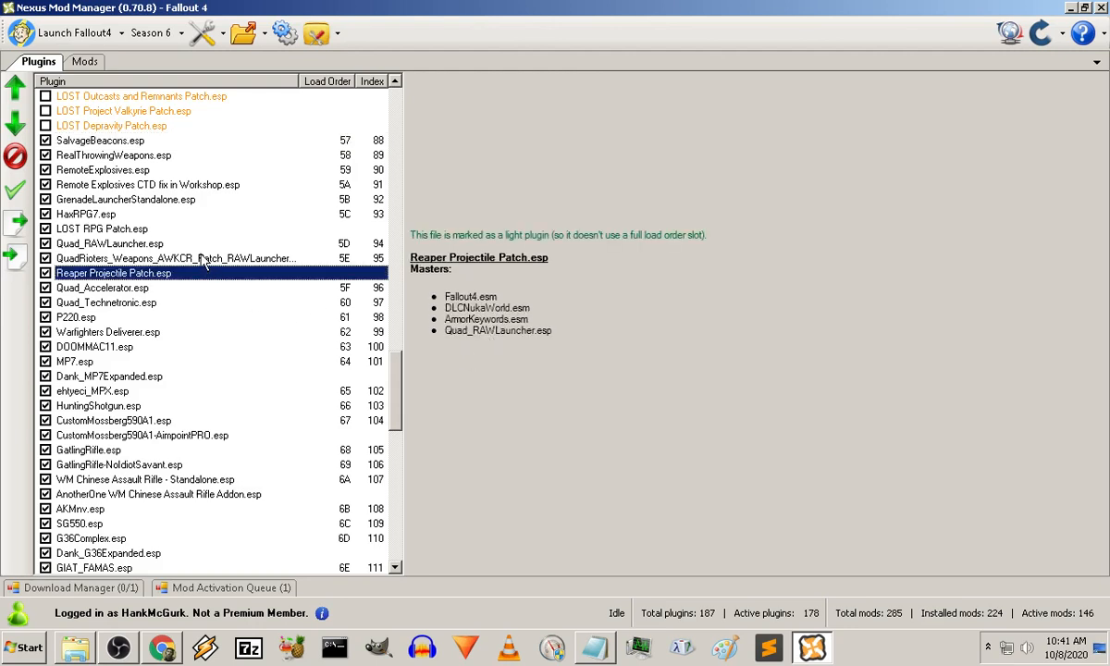
{"action": "left_click", "coordinate": [141, 291]}
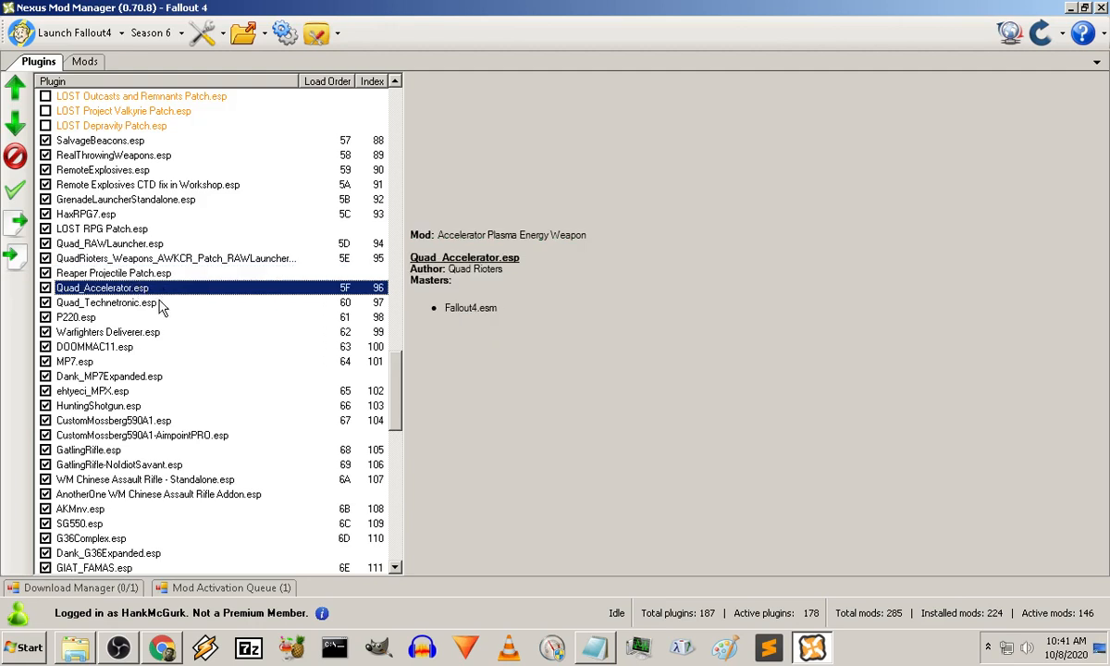
{"action": "left_click", "coordinate": [162, 303]}
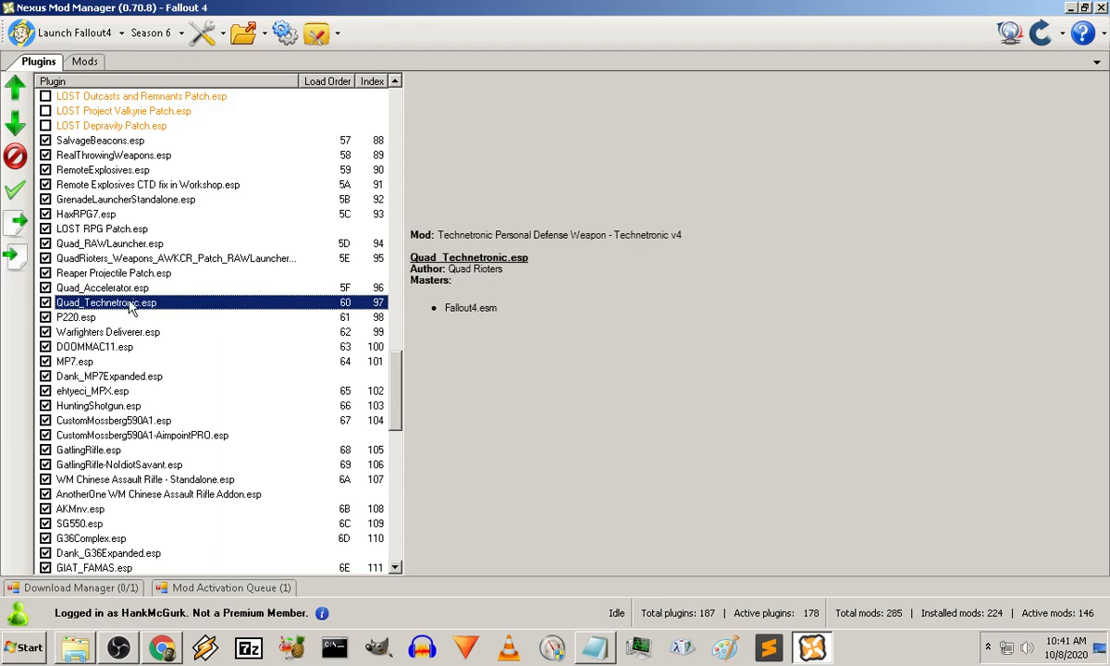
{"action": "left_click", "coordinate": [129, 288]}
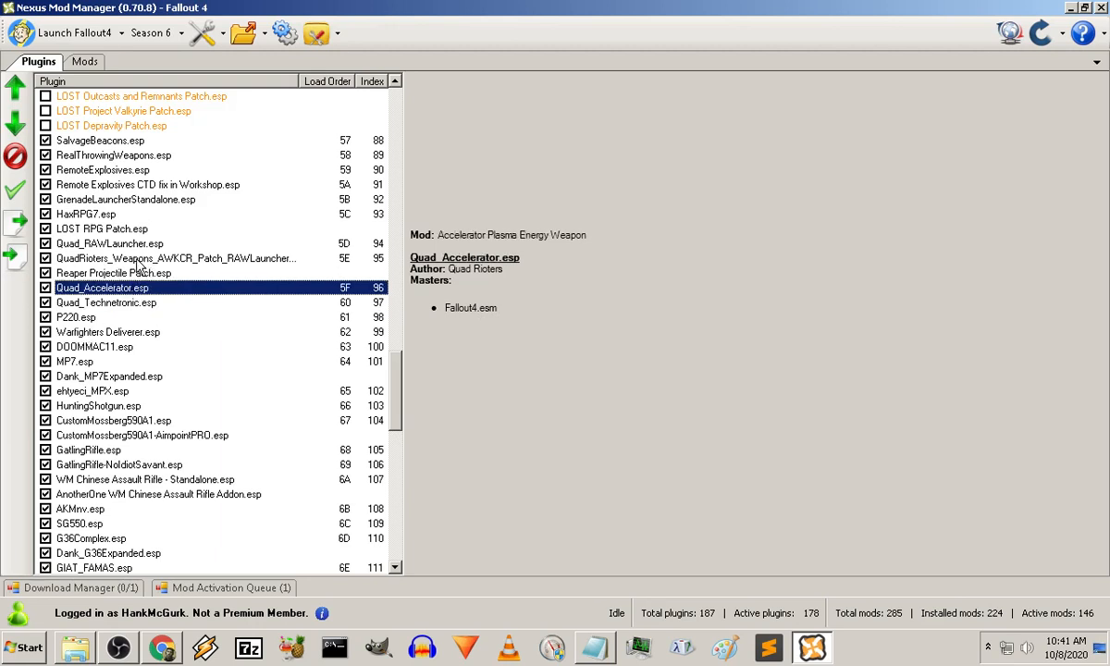
{"action": "left_click", "coordinate": [132, 303]}
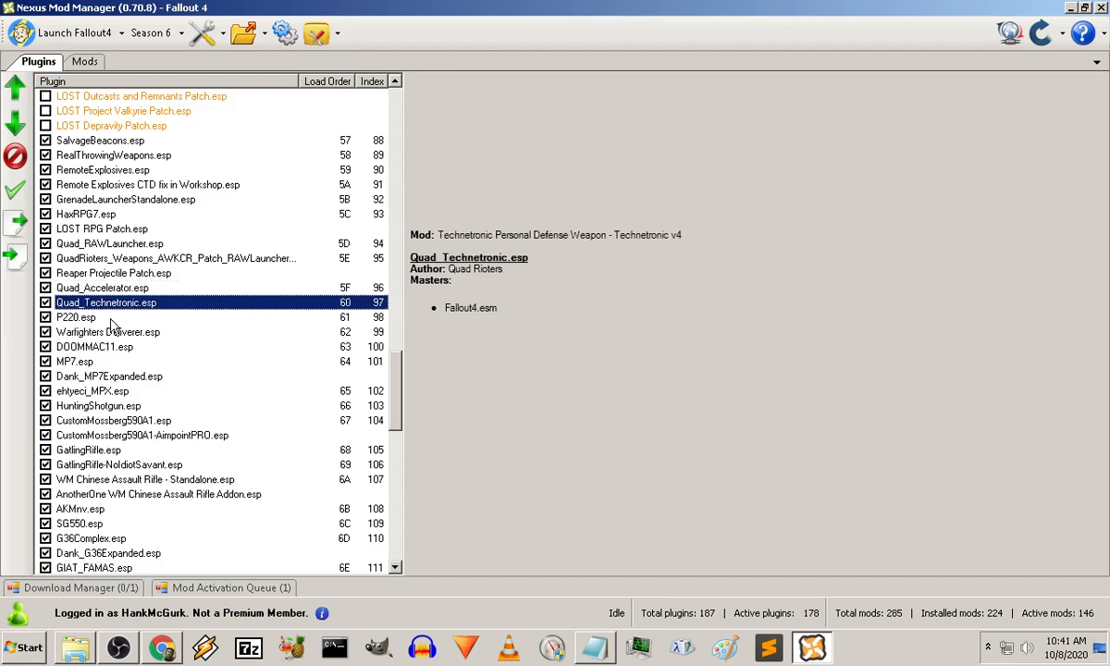
{"action": "left_click", "coordinate": [109, 318]}
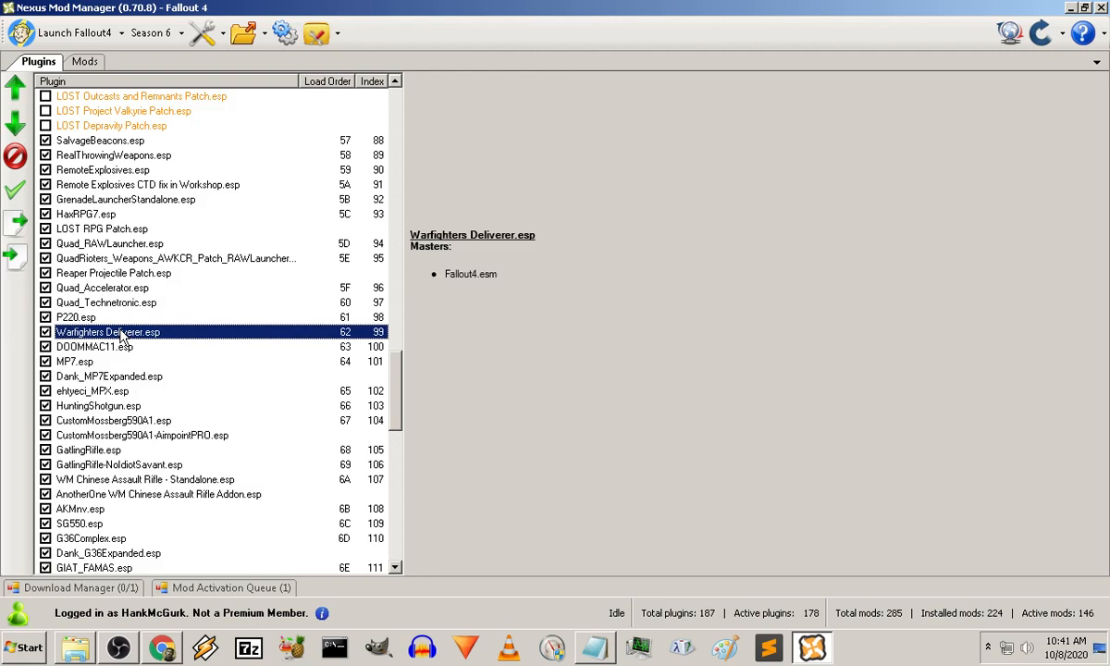
{"action": "left_click", "coordinate": [139, 346]}
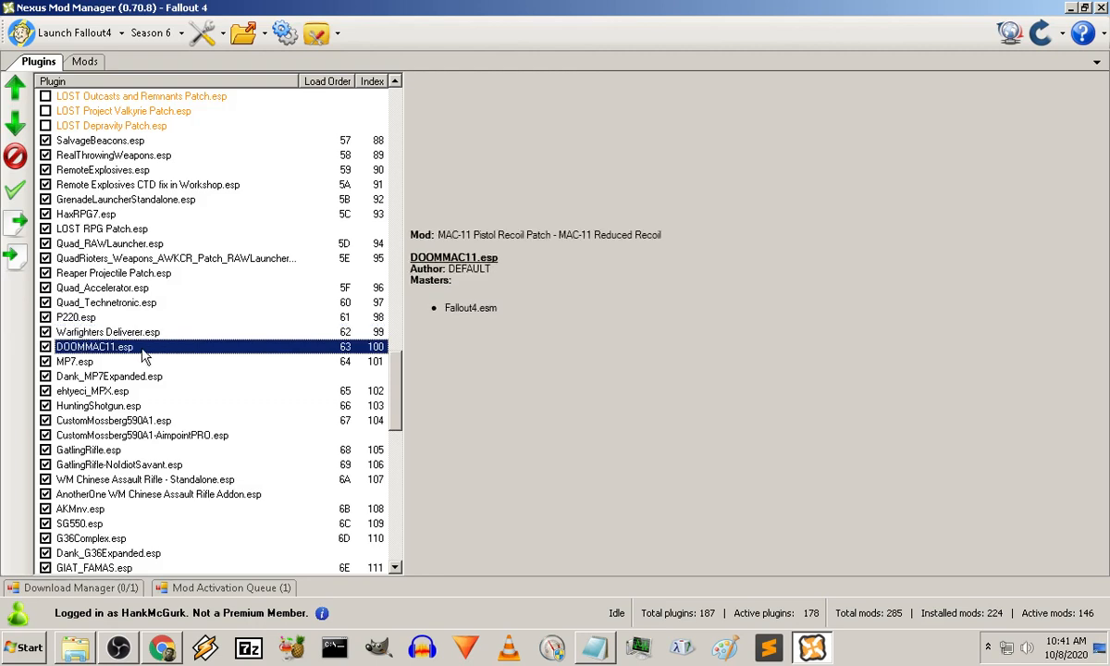
{"action": "left_click", "coordinate": [91, 362]}
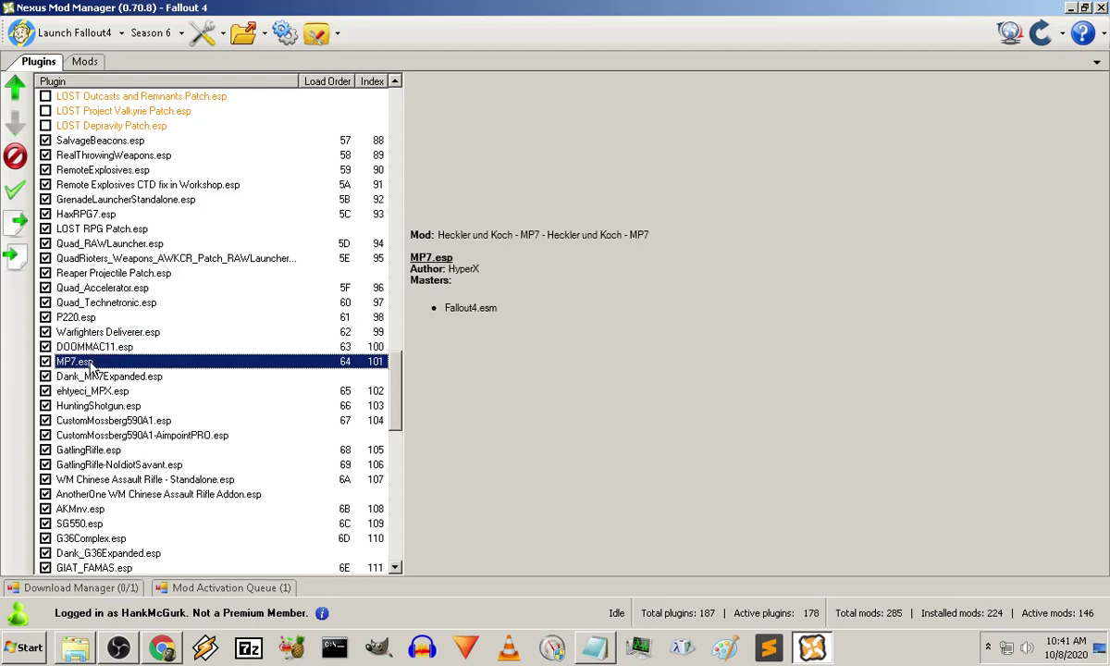
{"action": "left_click", "coordinate": [146, 376]}
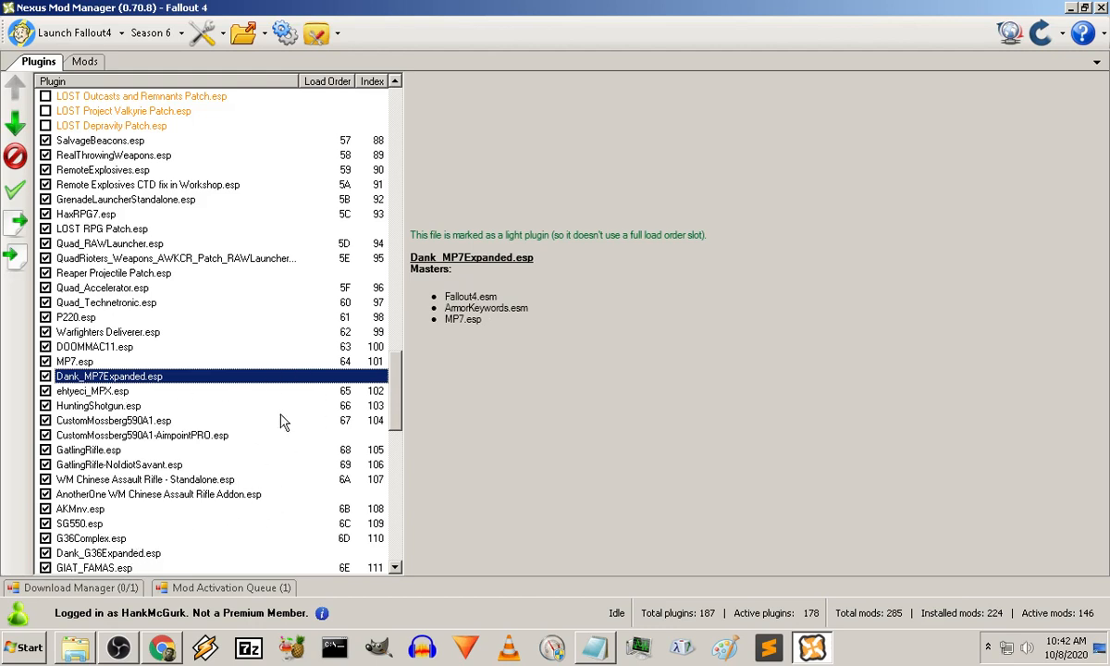
{"action": "scroll", "coordinate": [395, 450], "scroll_direction": "down", "scroll_amount": 2}
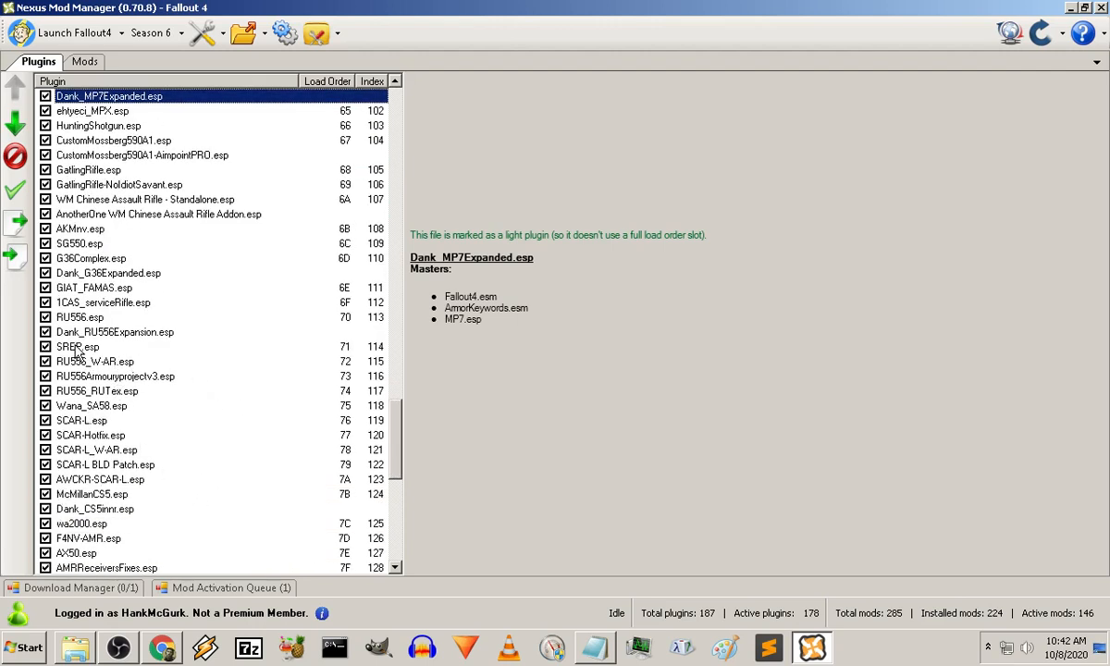
{"action": "left_click", "coordinate": [79, 348]}
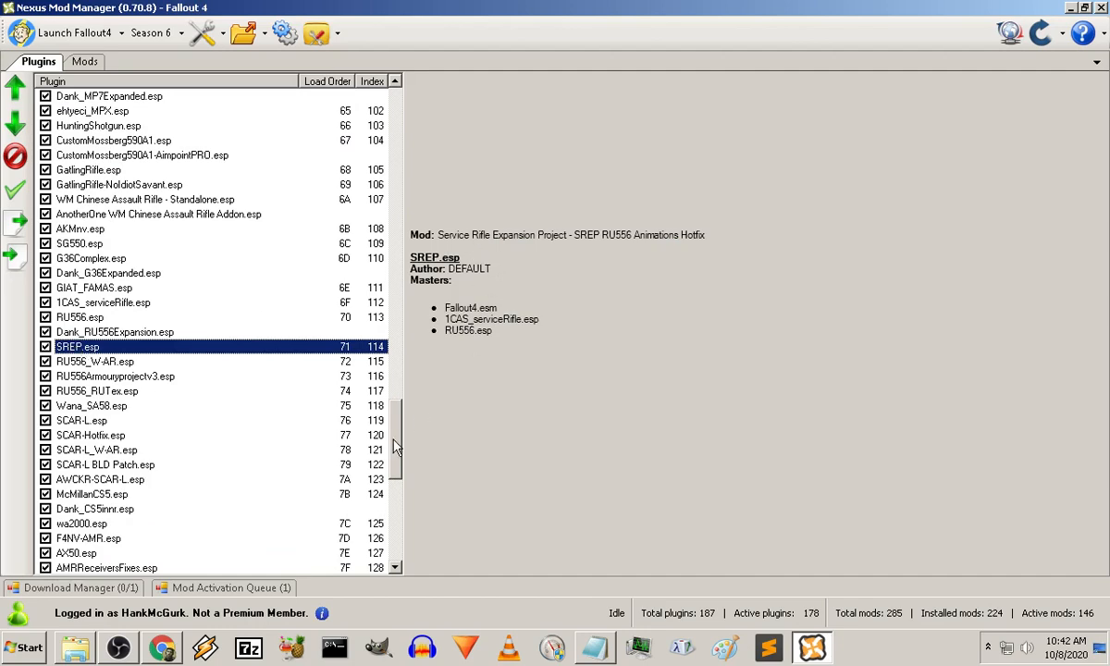
{"action": "left_click_drag", "start_coordinate": [392, 424], "coordinate": [390, 363]}
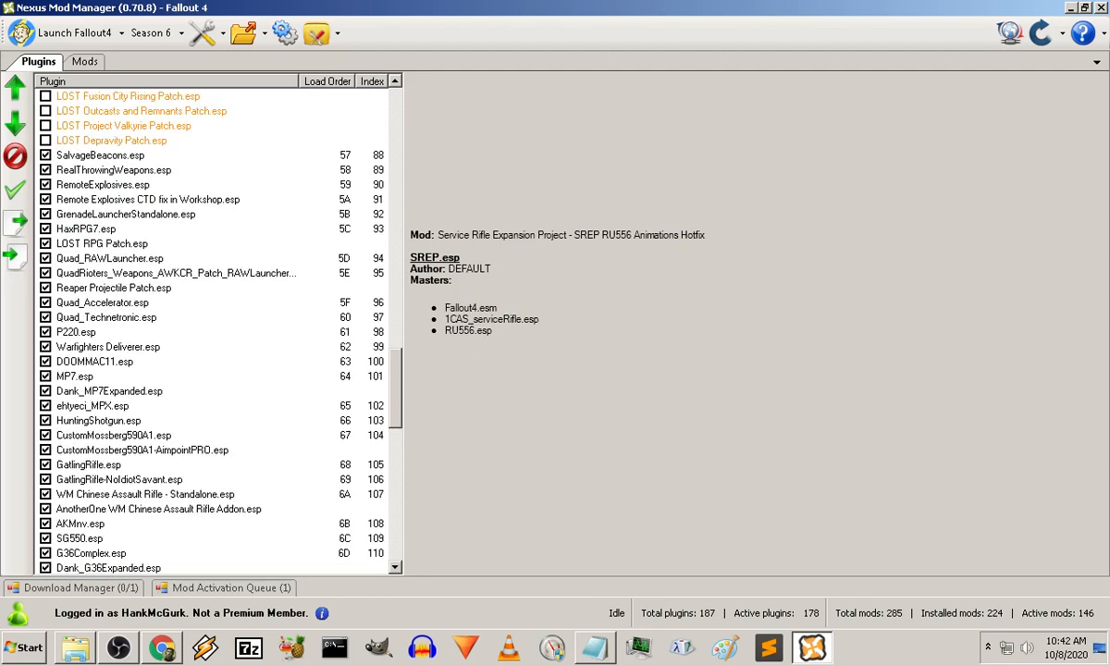